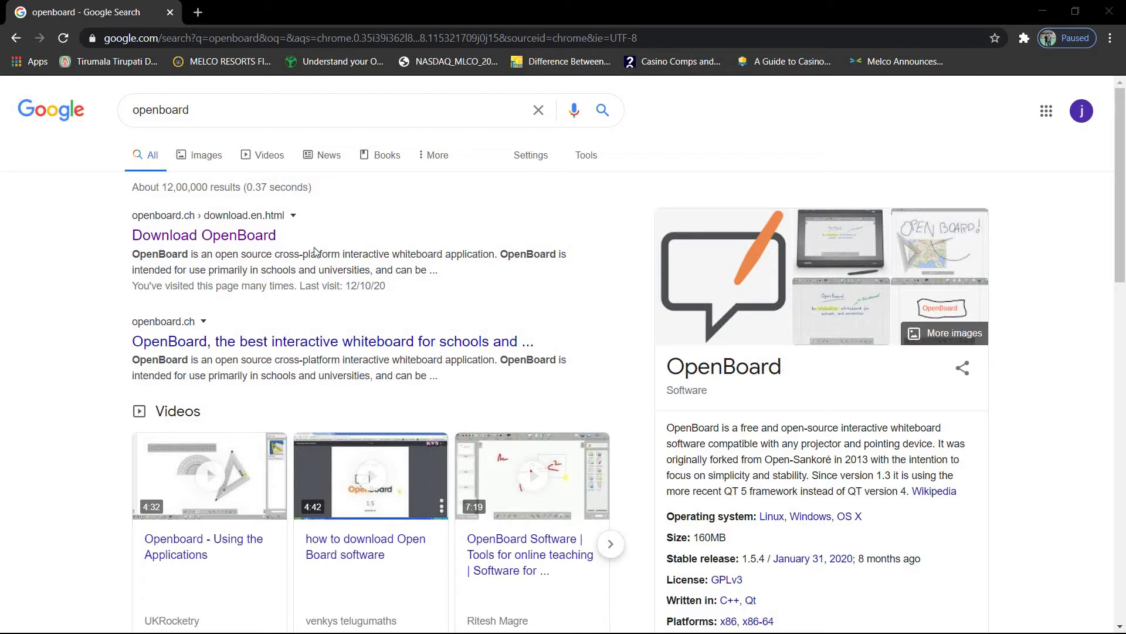
- Look up the OpenBoard download page from the search results, close the browser and launch OpenBoard from the desktop
{"action": "left_click", "coordinate": [253, 241]}
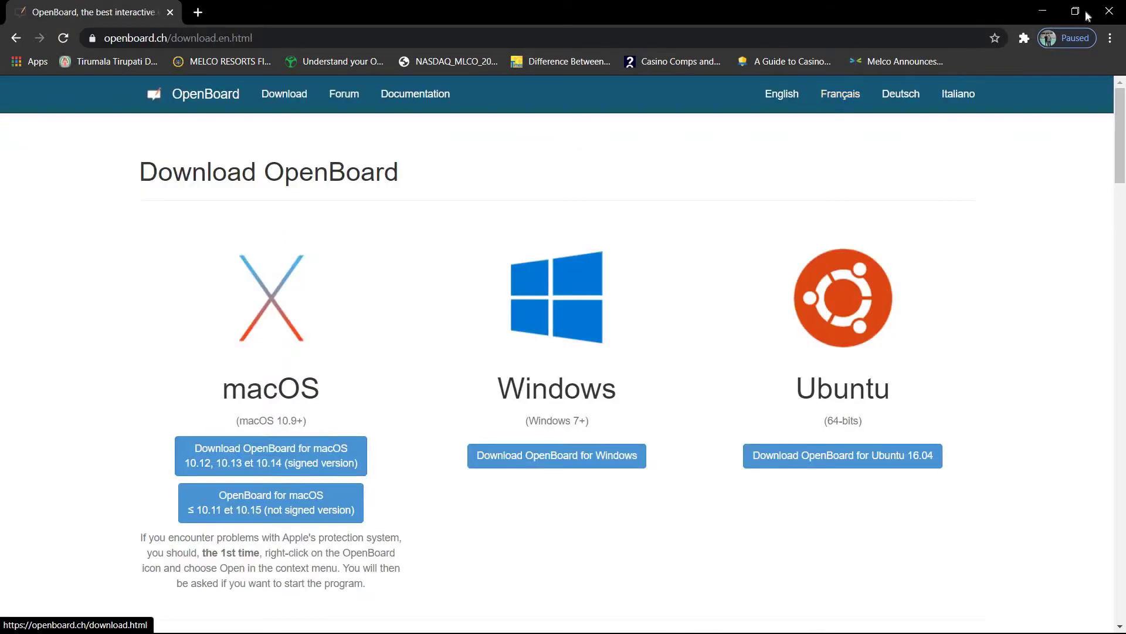
{"action": "left_click", "coordinate": [1107, 12]}
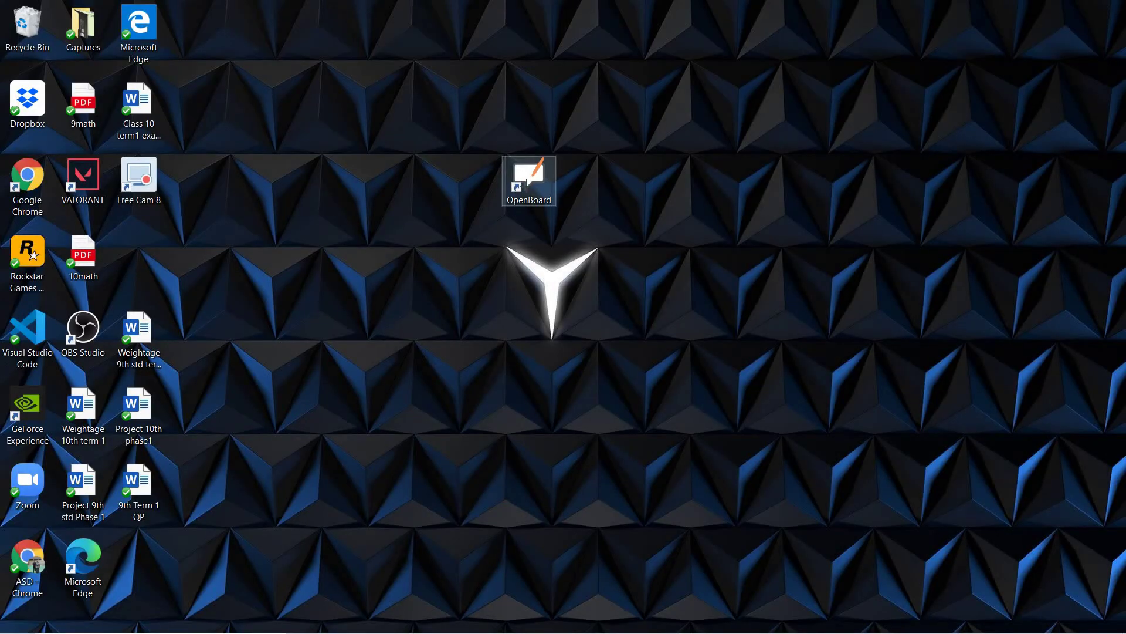
{"action": "double_click", "coordinate": [530, 188]}
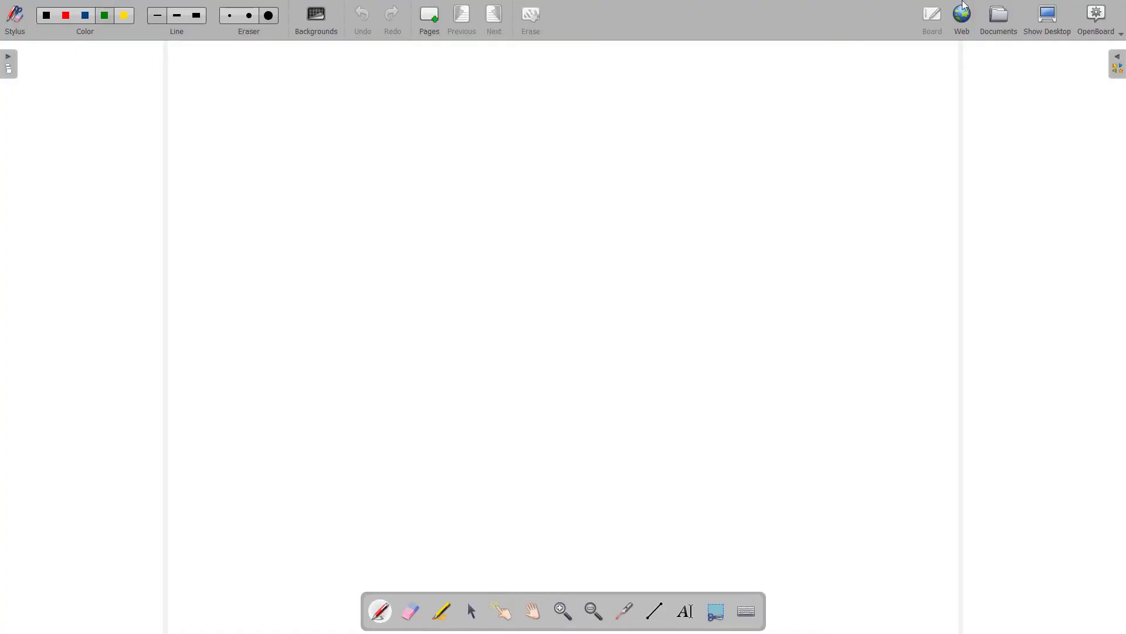
- Examine the stylus palette, pen colours and line widths, trying the eraser, selection, interaction, page-scrolling and laser pointer tools
{"action": "left_click", "coordinate": [14, 23]}
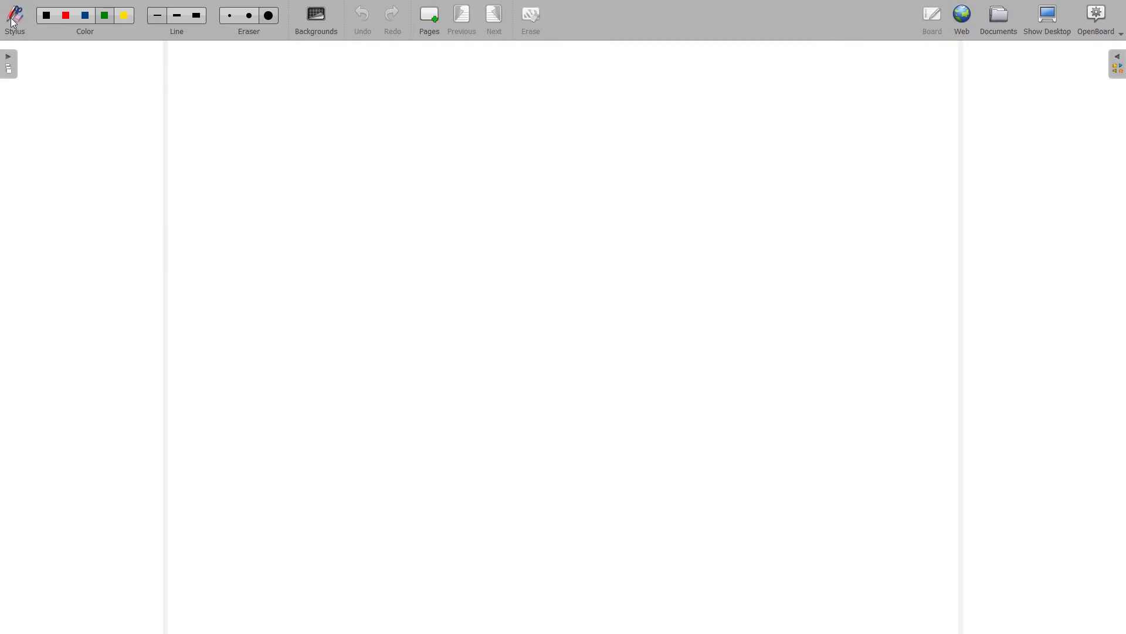
{"action": "left_click", "coordinate": [14, 23]}
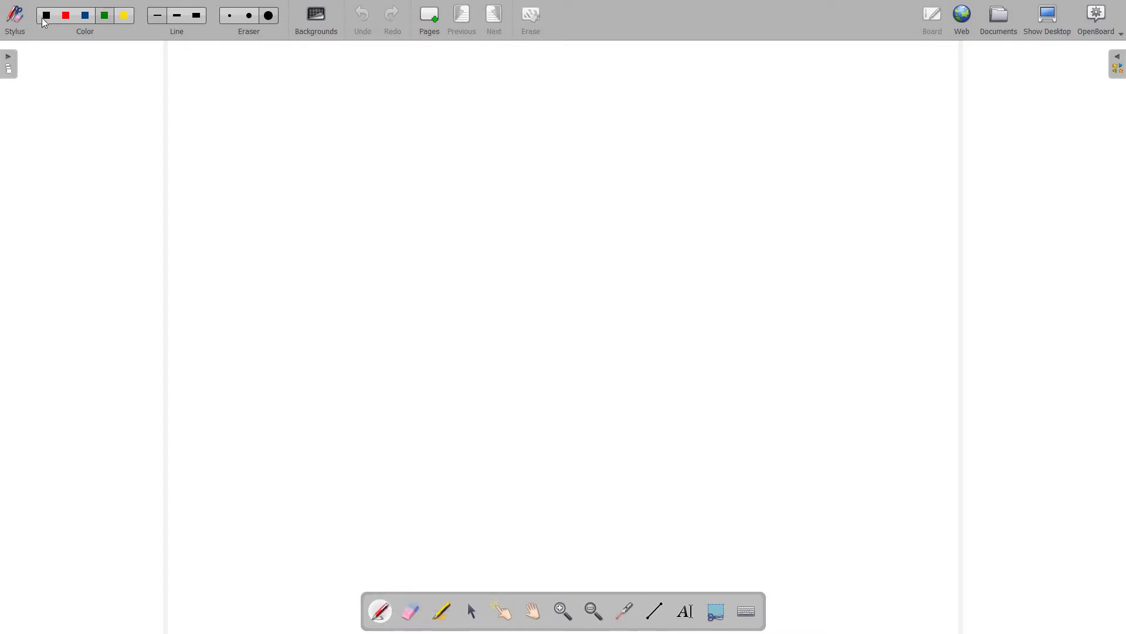
{"action": "left_click", "coordinate": [88, 18]}
{"action": "left_click", "coordinate": [201, 22]}
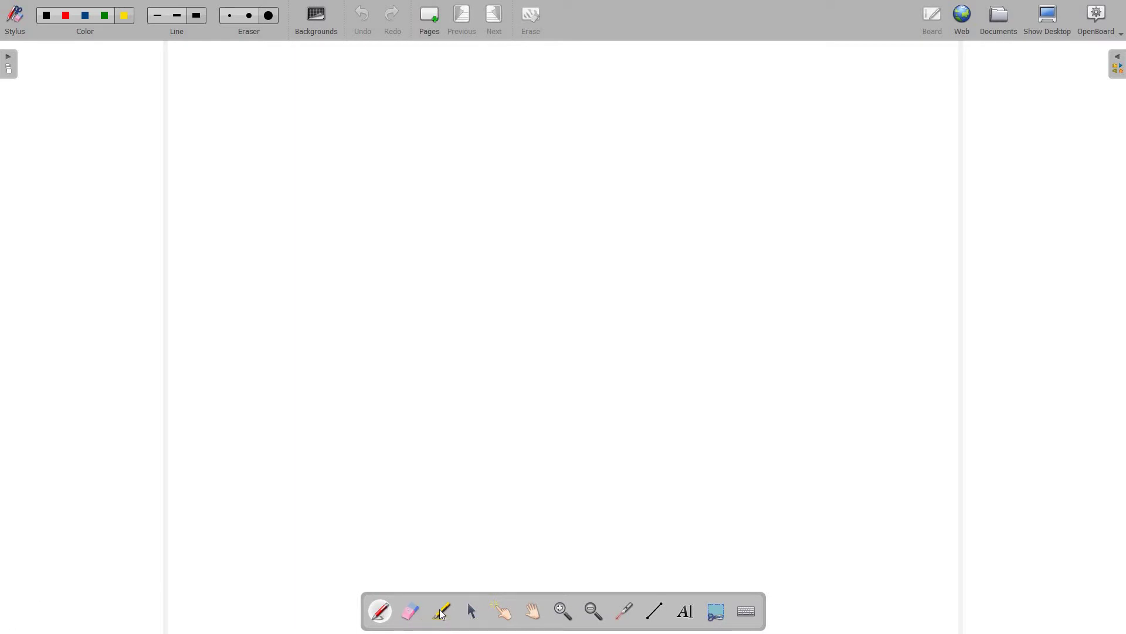
{"action": "left_click", "coordinate": [412, 613]}
{"action": "left_click", "coordinate": [473, 613]}
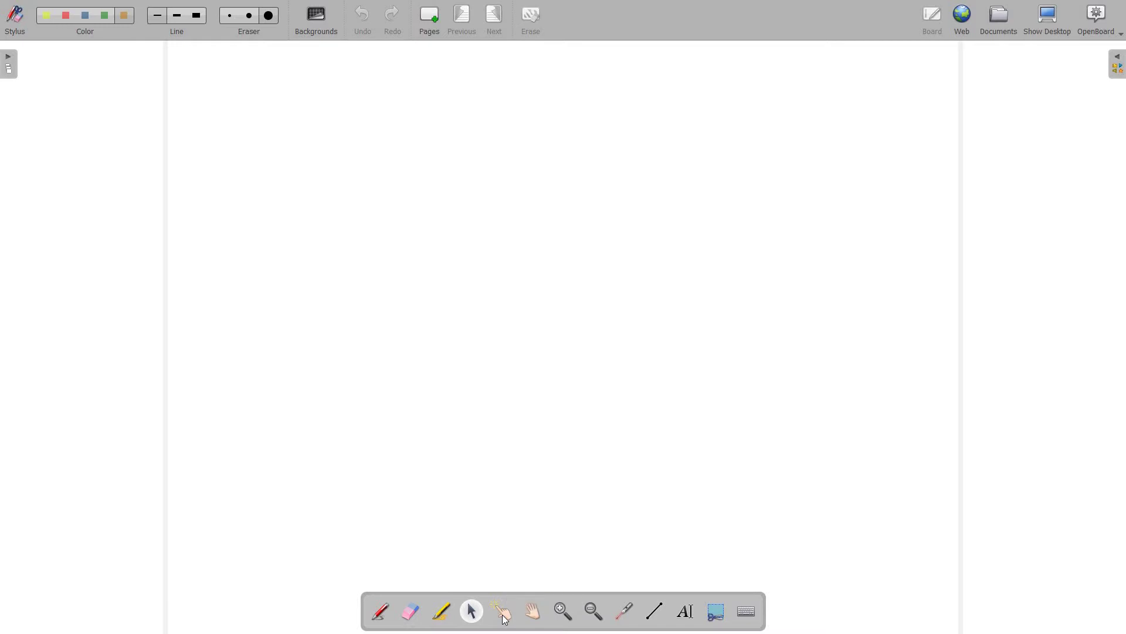
{"action": "left_click", "coordinate": [505, 620]}
{"action": "left_click", "coordinate": [535, 613]}
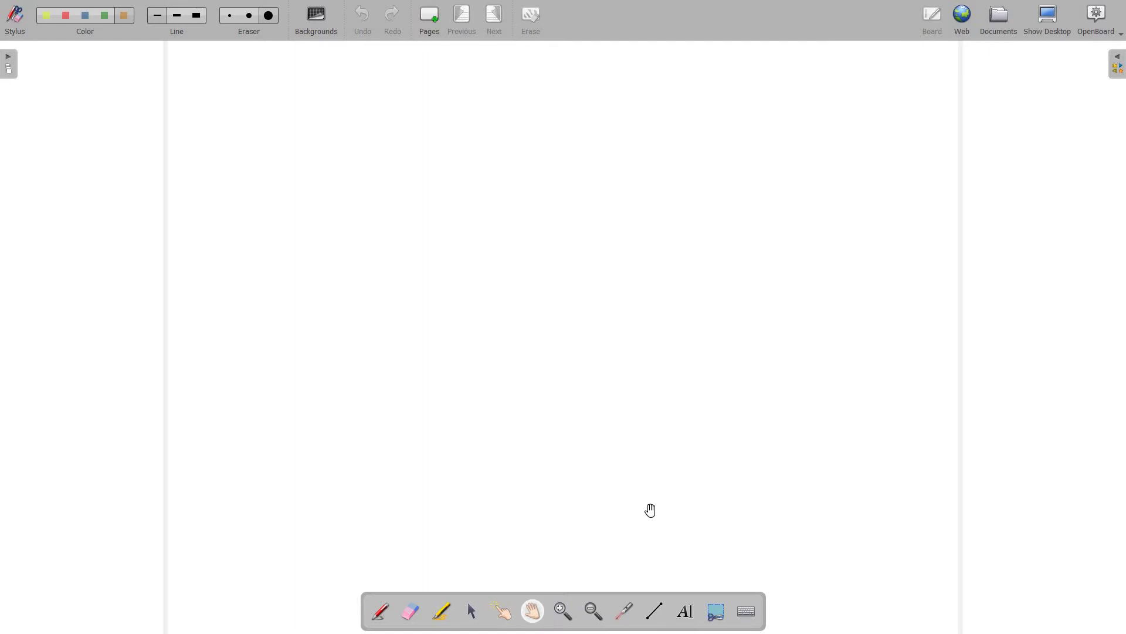
{"action": "left_click_drag", "start_coordinate": [653, 321], "coordinate": [626, 521]}
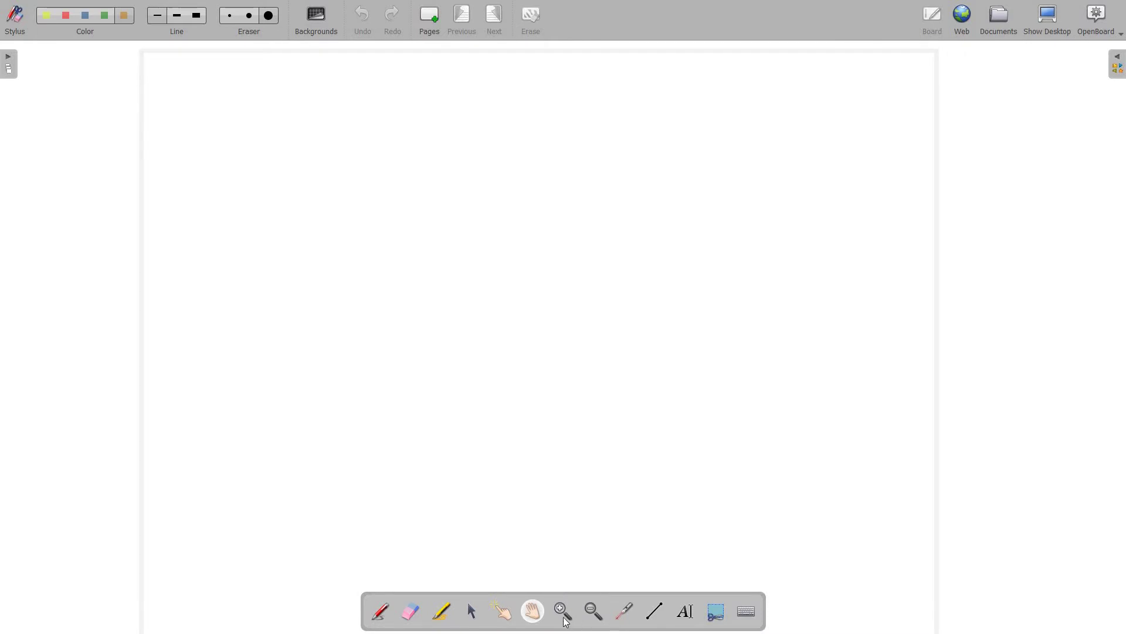
{"action": "left_click", "coordinate": [628, 617]}
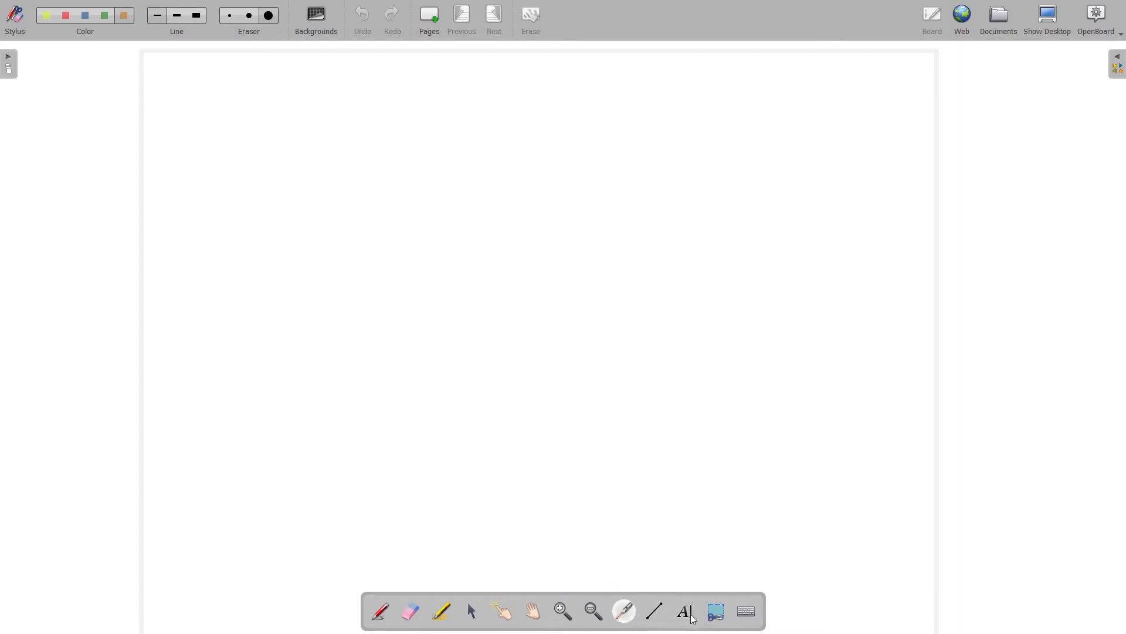
- Place an empty text box near the middle of the page and set its text colour to dark olive #555500
{"action": "left_click", "coordinate": [688, 613]}
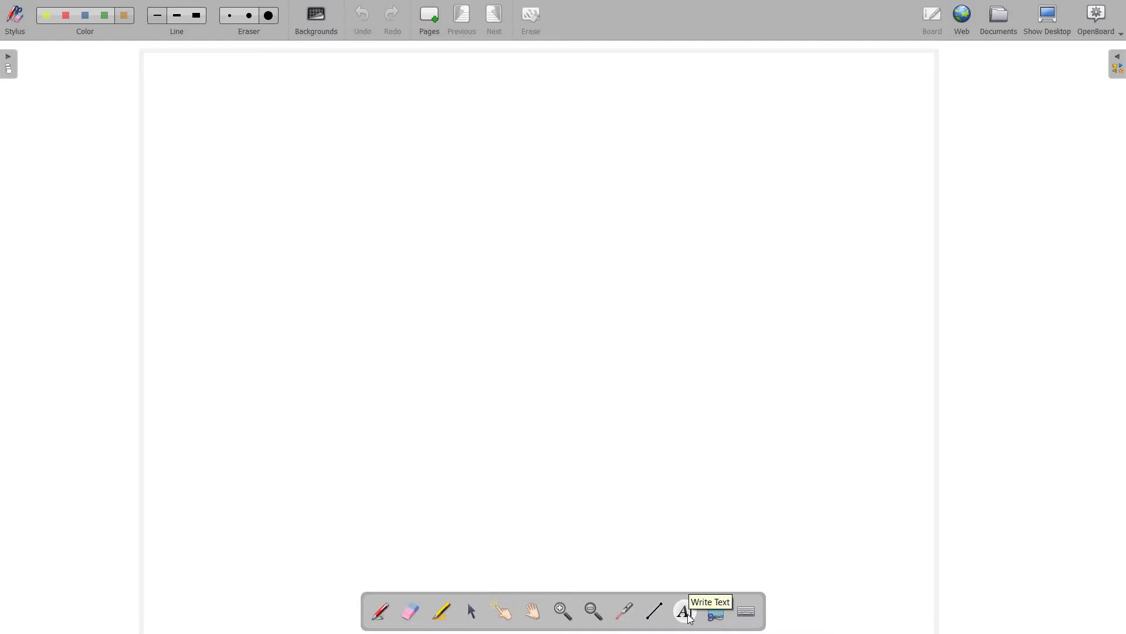
{"action": "left_click", "coordinate": [538, 409]}
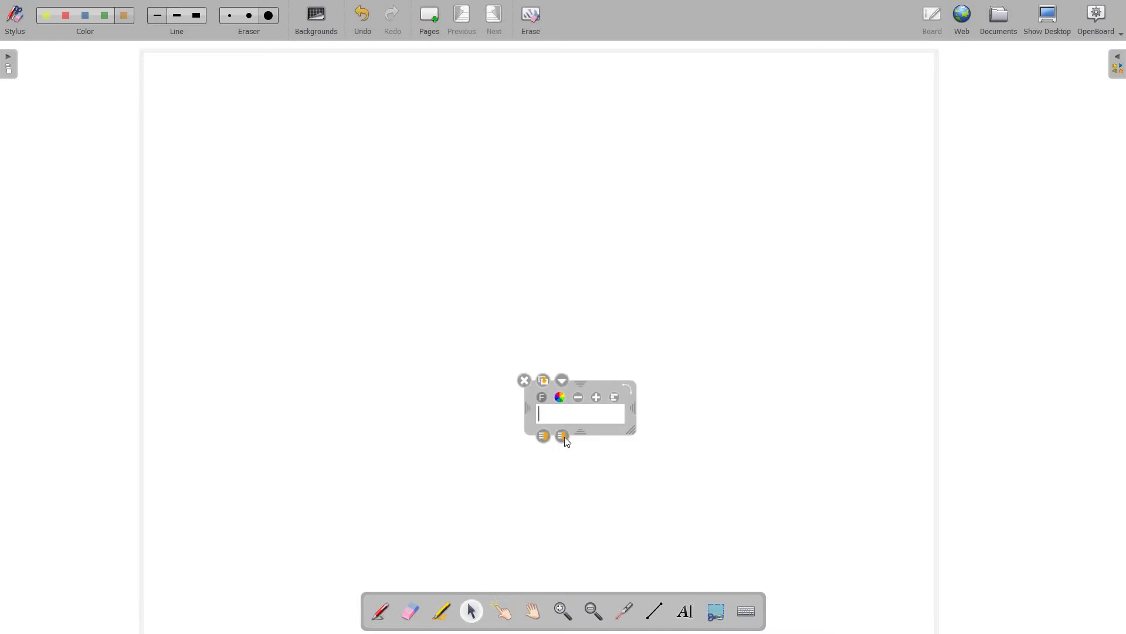
{"action": "left_click", "coordinate": [560, 397]}
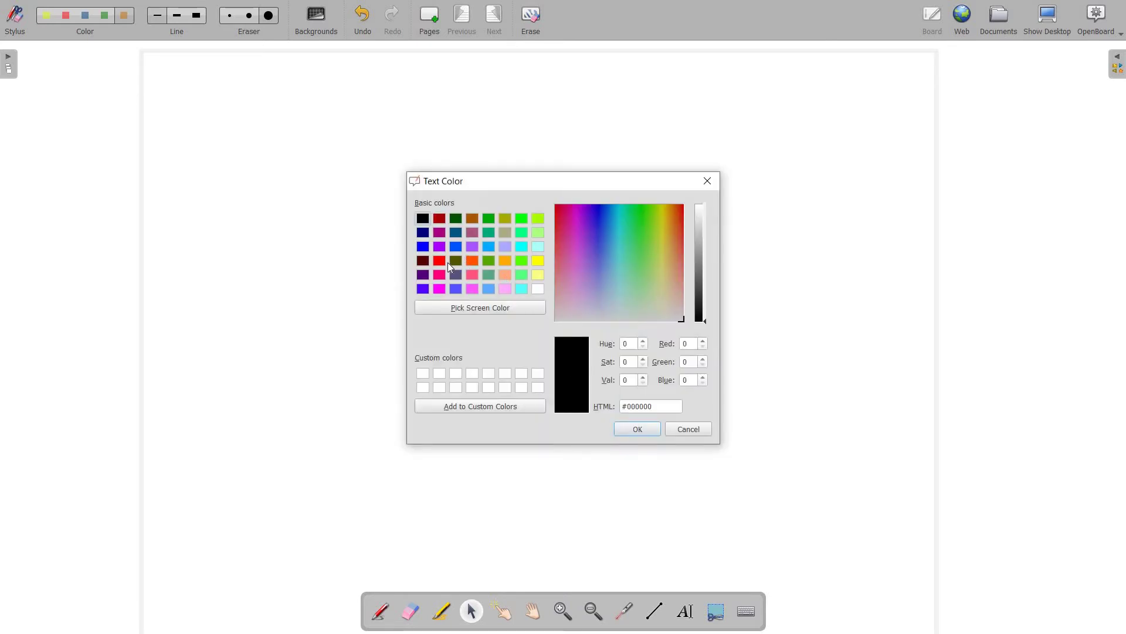
{"action": "left_click", "coordinate": [453, 262]}
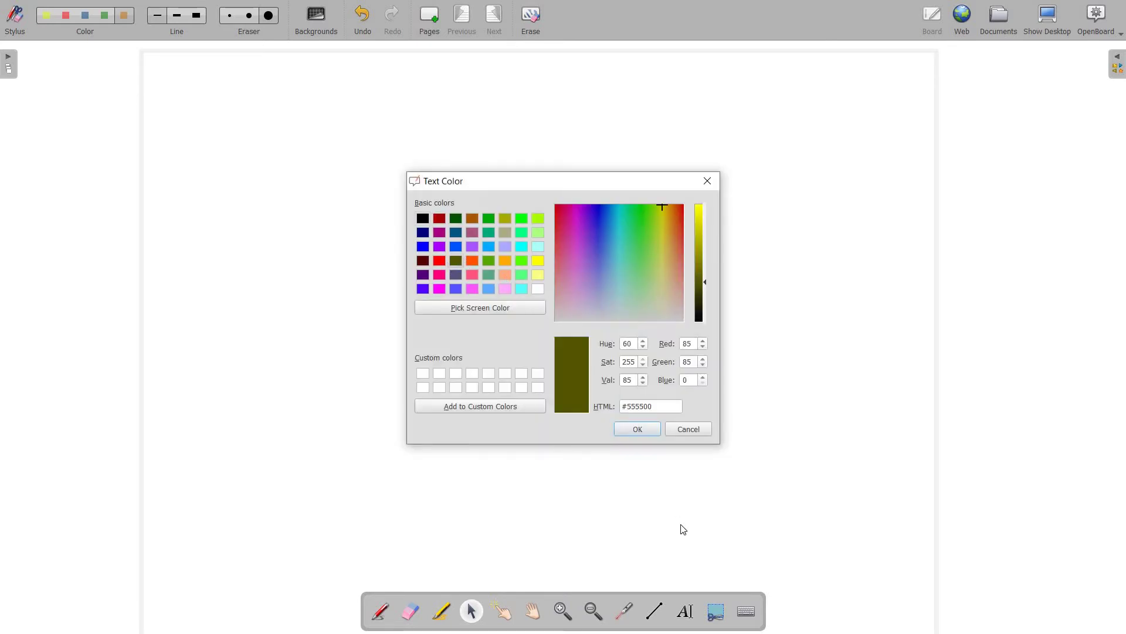
{"action": "left_click", "coordinate": [646, 432]}
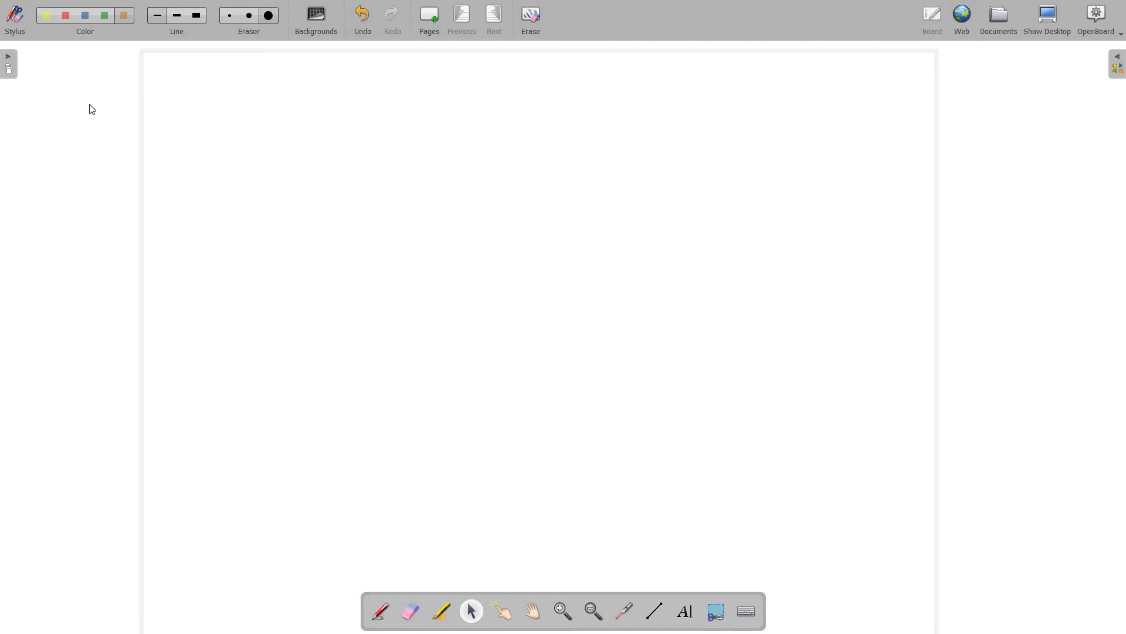
- Hide the stylus palette and set the page background to plain black
{"action": "left_click", "coordinate": [24, 32]}
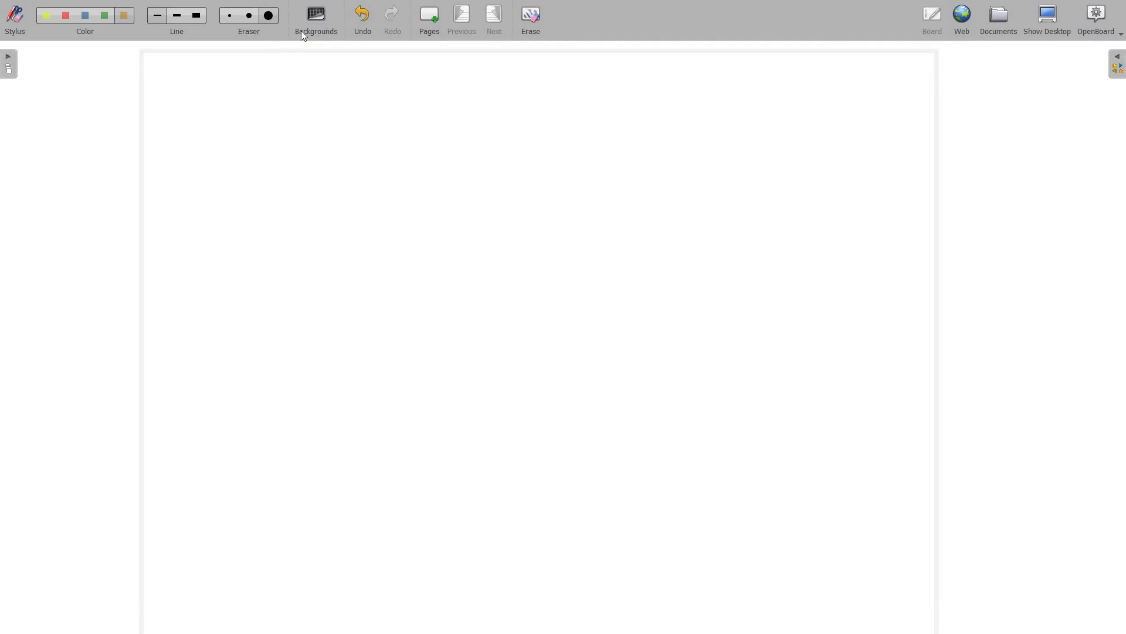
{"action": "left_click", "coordinate": [316, 22]}
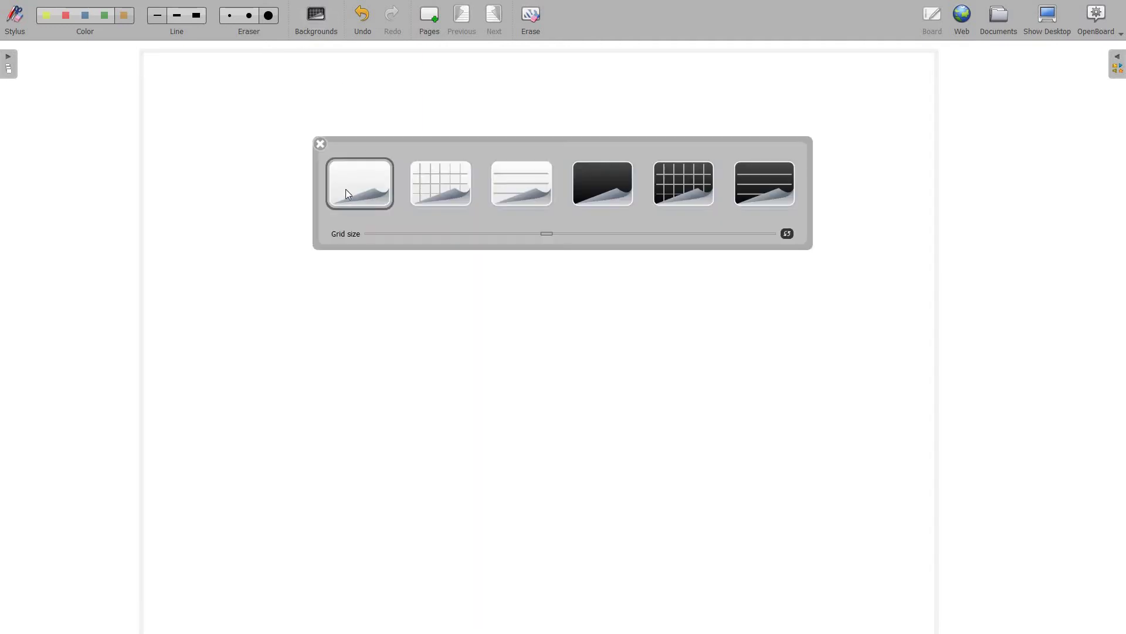
{"action": "left_click", "coordinate": [606, 186]}
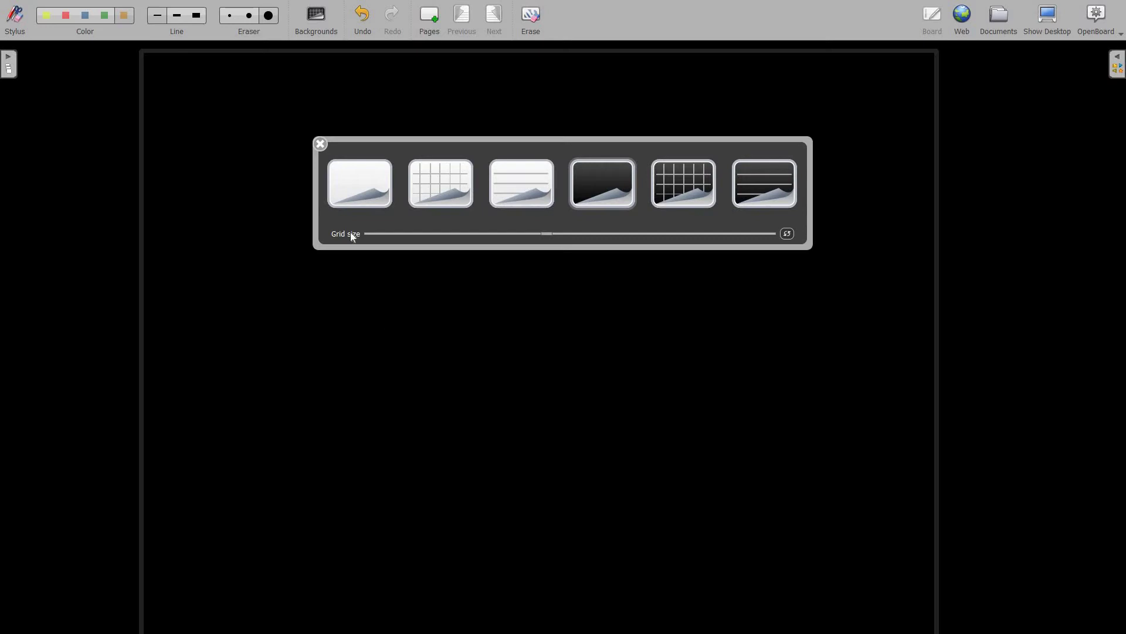
{"action": "left_click", "coordinate": [323, 145]}
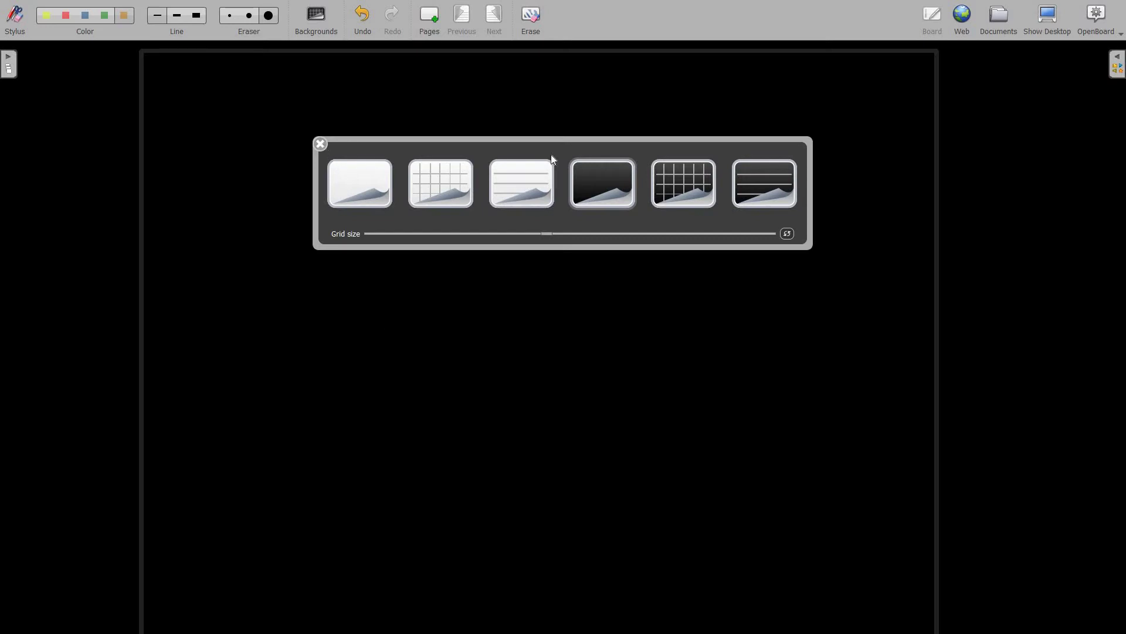
- Show the library with thumbnails at maximum size and browse the tools in its Applications folder
{"action": "left_click", "coordinate": [1121, 60]}
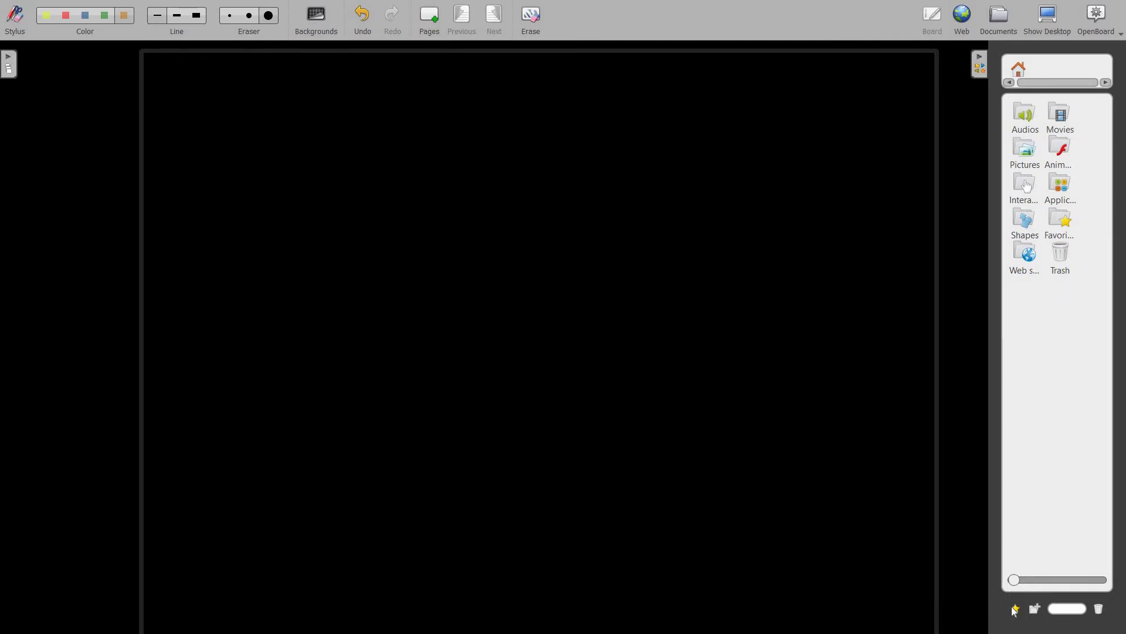
{"action": "left_click_drag", "start_coordinate": [1012, 585], "coordinate": [1102, 581]}
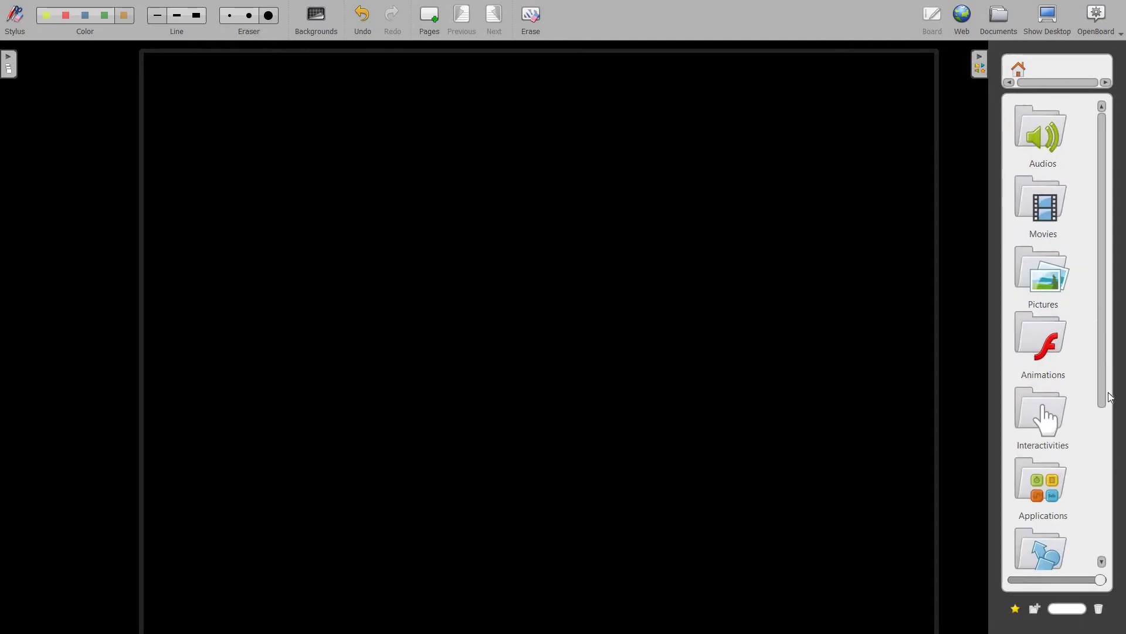
{"action": "scroll", "coordinate": [1110, 406], "scroll_direction": "down", "scroll_amount": 3}
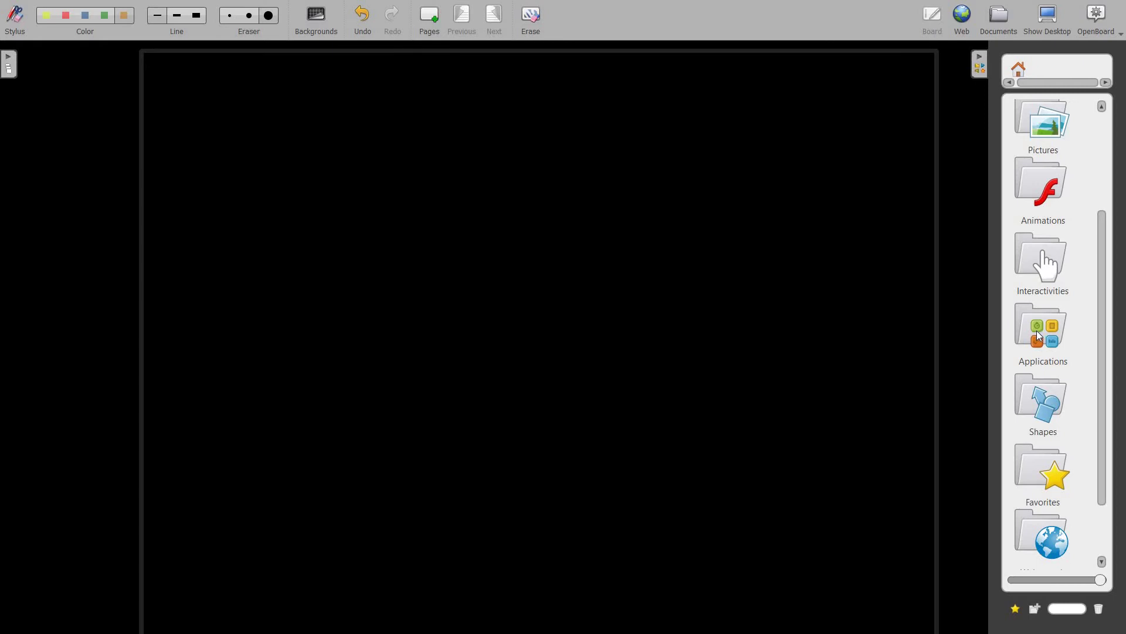
{"action": "left_click", "coordinate": [1037, 330]}
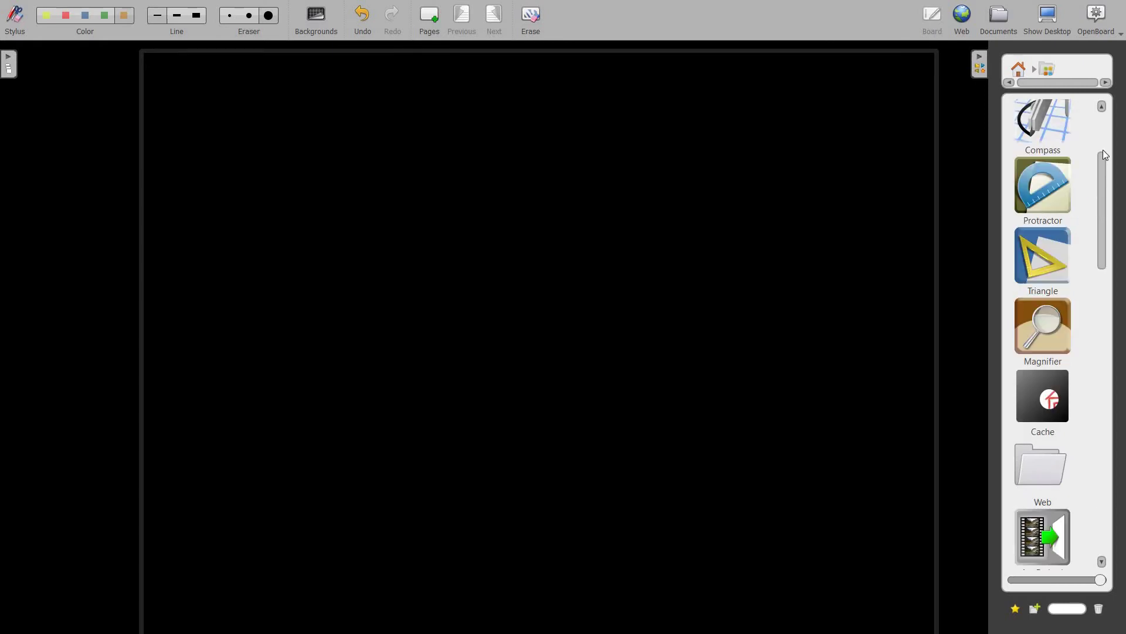
{"action": "scroll", "coordinate": [1103, 150], "scroll_direction": "up", "scroll_amount": 3}
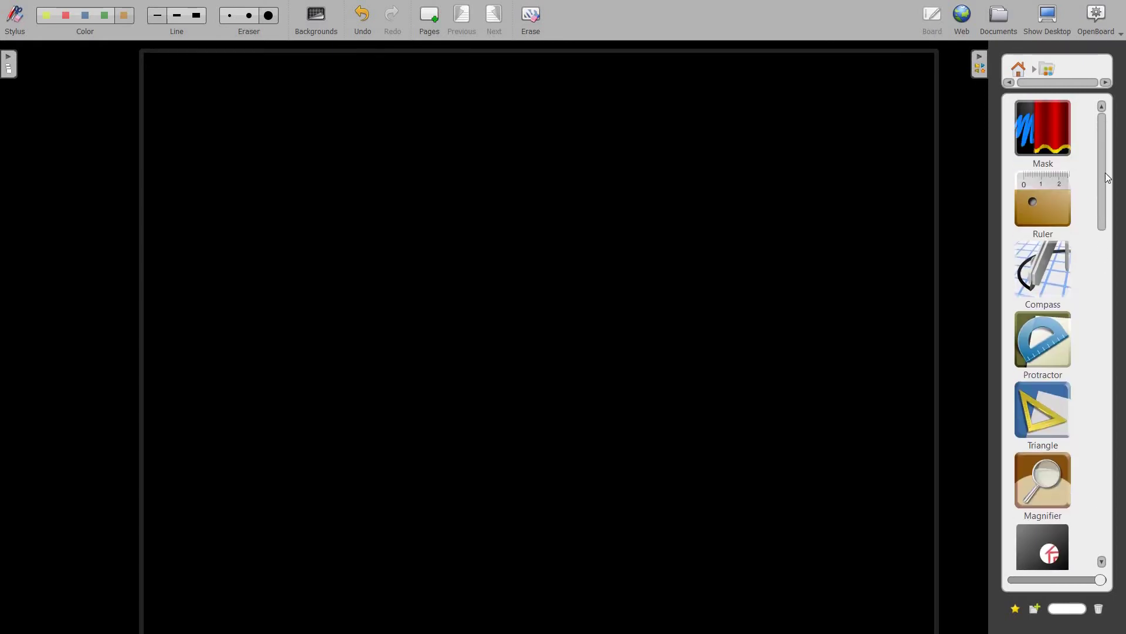
{"action": "scroll", "coordinate": [1107, 176], "scroll_direction": "down", "scroll_amount": 5}
{"action": "left_click_drag", "start_coordinate": [1114, 296], "coordinate": [1117, 493]}
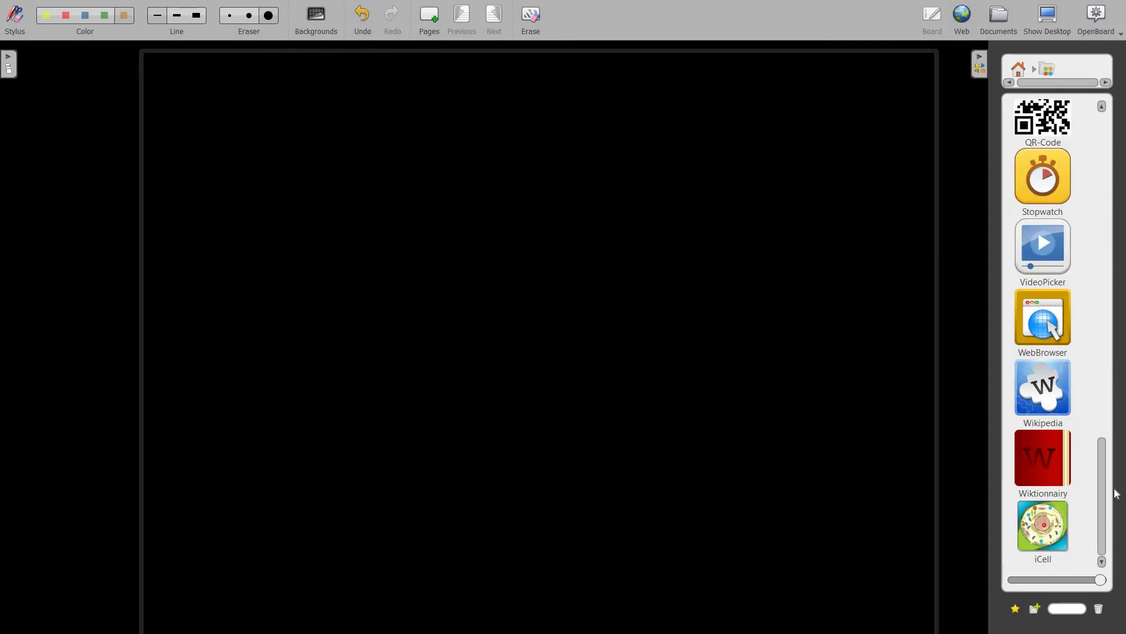
{"action": "scroll", "coordinate": [1109, 160], "scroll_direction": "up", "scroll_amount": 5}
{"action": "scroll", "coordinate": [1109, 160], "scroll_direction": "up", "scroll_amount": 10}
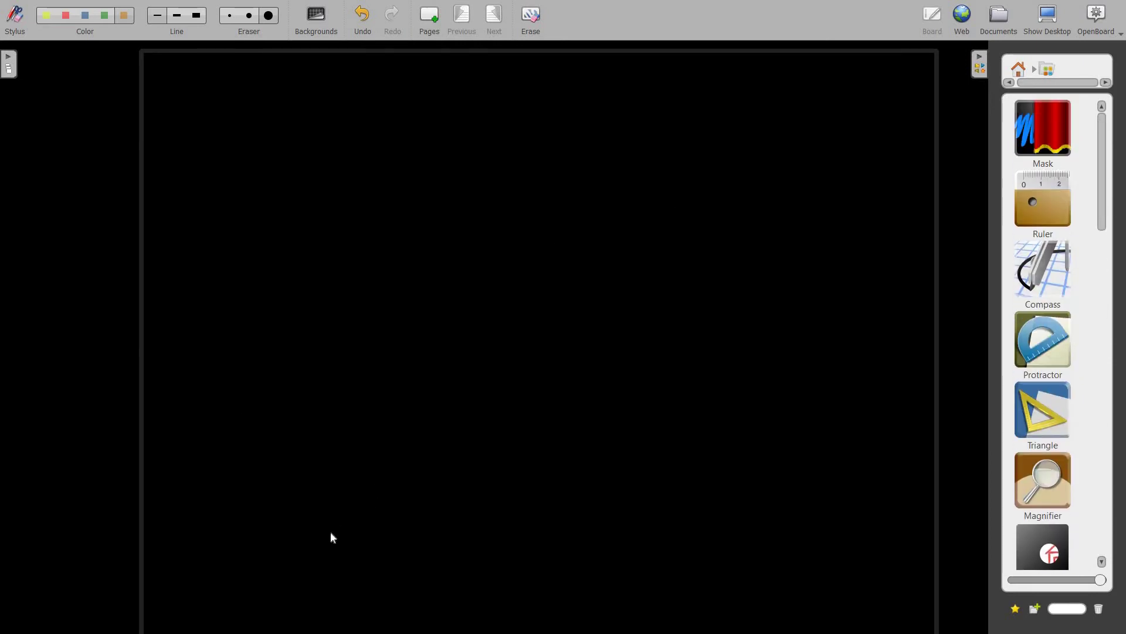
- Handwrite "1) Construct a perpendicular bisector of a line segment." with the white pen across the top of the page
{"action": "left_click", "coordinate": [16, 24]}
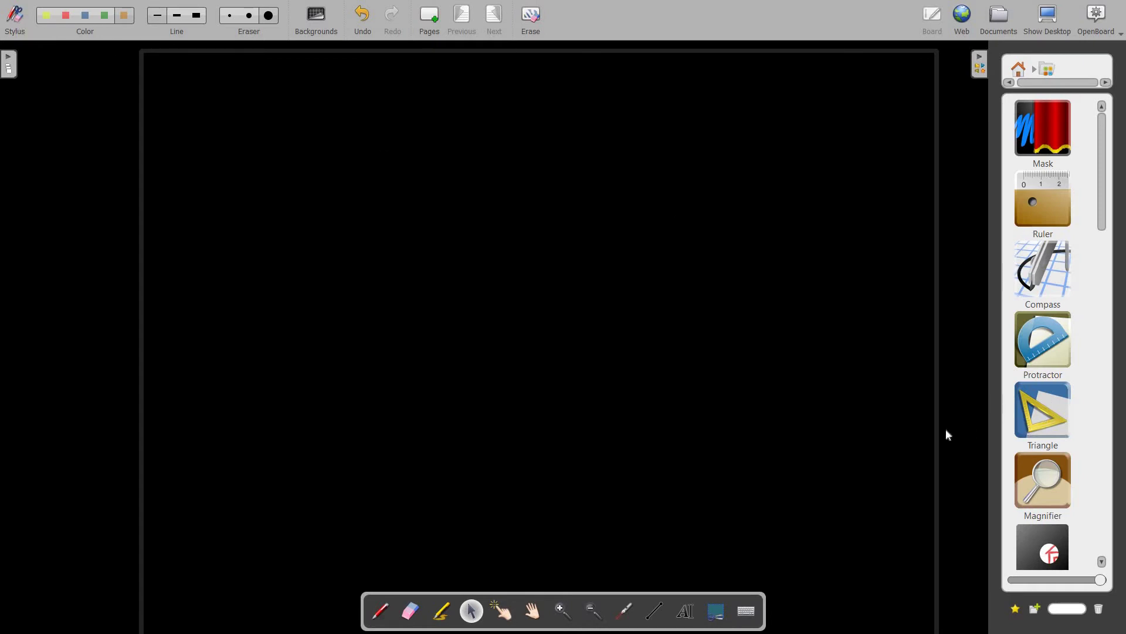
{"action": "left_click", "coordinate": [382, 610]}
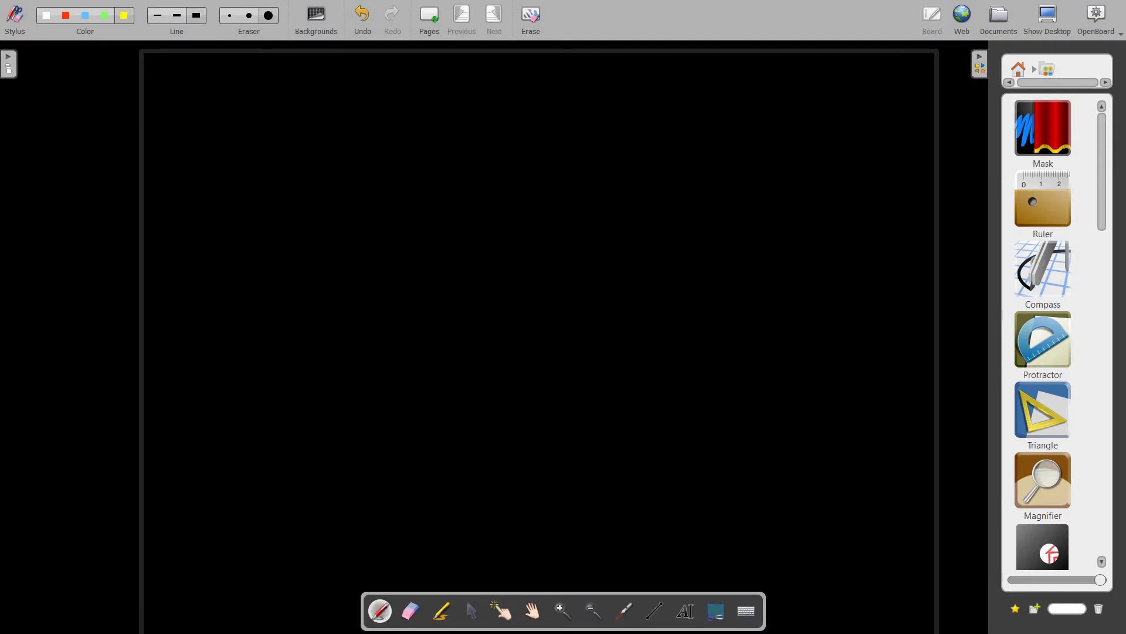
{"action": "left_click", "coordinate": [45, 20]}
{"action": "mouse_move", "coordinate": [224, 72]}
{"action": "left_mouse_down"}
{"action": "mouse_move", "coordinate": [226, 92]}
{"action": "mouse_move", "coordinate": [382, 78]}
{"action": "mouse_move", "coordinate": [329, 70]}
{"action": "left_mouse_up"}
{"action": "mouse_move", "coordinate": [417, 85]}
{"action": "left_mouse_down"}
{"action": "mouse_move", "coordinate": [491, 82]}
{"action": "mouse_move", "coordinate": [510, 107]}
{"action": "mouse_move", "coordinate": [558, 70]}
{"action": "mouse_move", "coordinate": [595, 88]}
{"action": "mouse_move", "coordinate": [858, 88]}
{"action": "left_mouse_up"}
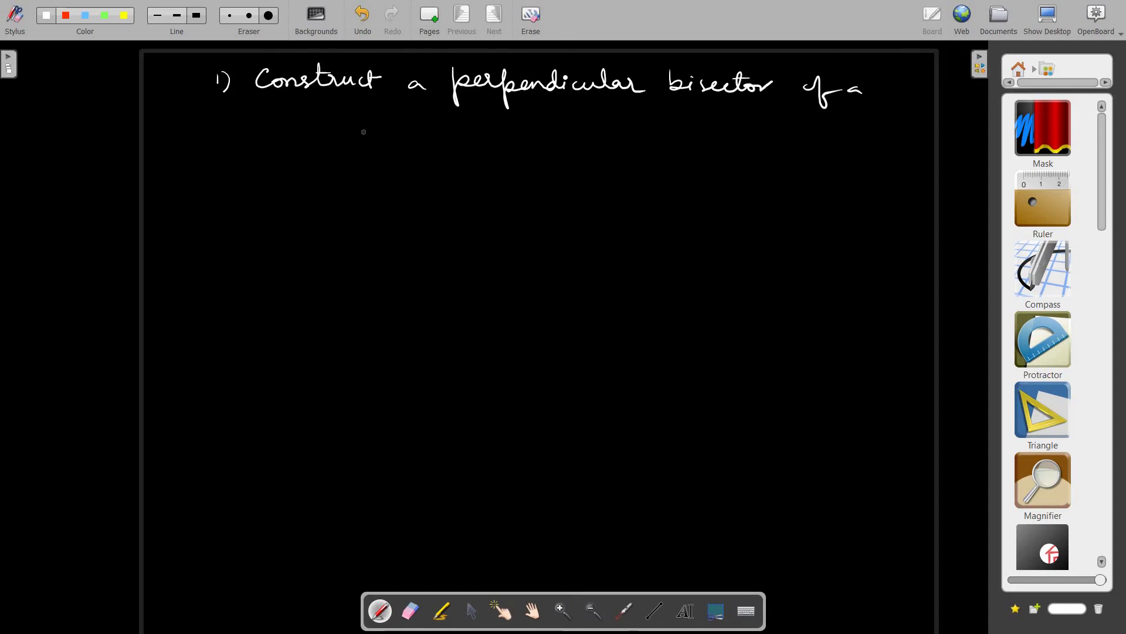
{"action": "left_click", "coordinate": [289, 118]}
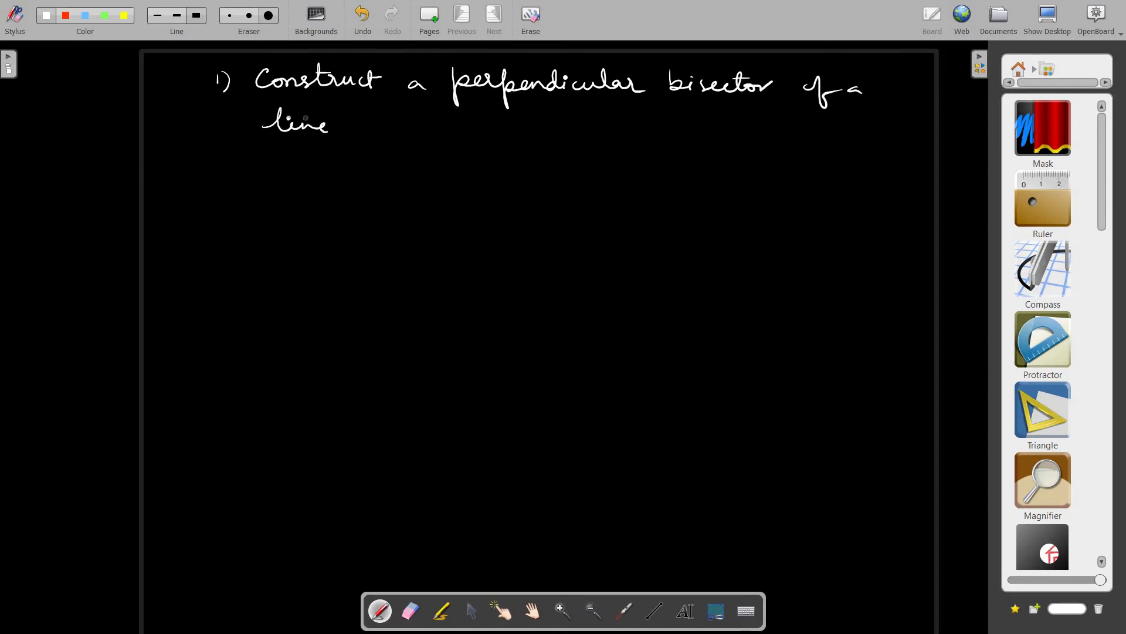
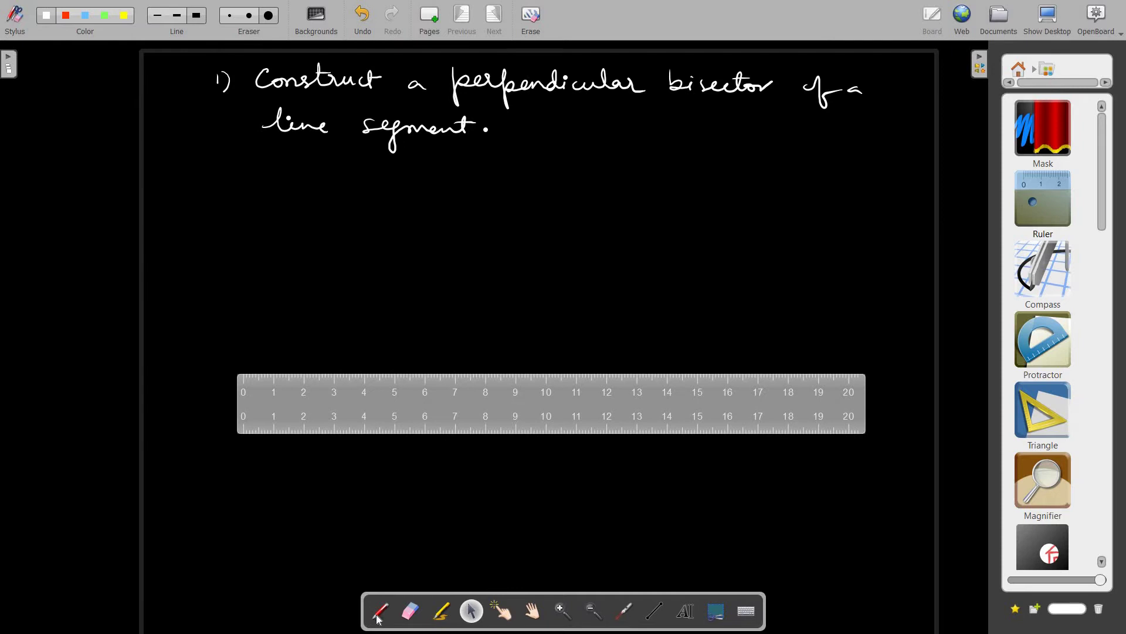
- Draw a thin red line along the ruler's upper edge, from about the 1.4 mark to the 15 mark
{"action": "left_click", "coordinate": [380, 618]}
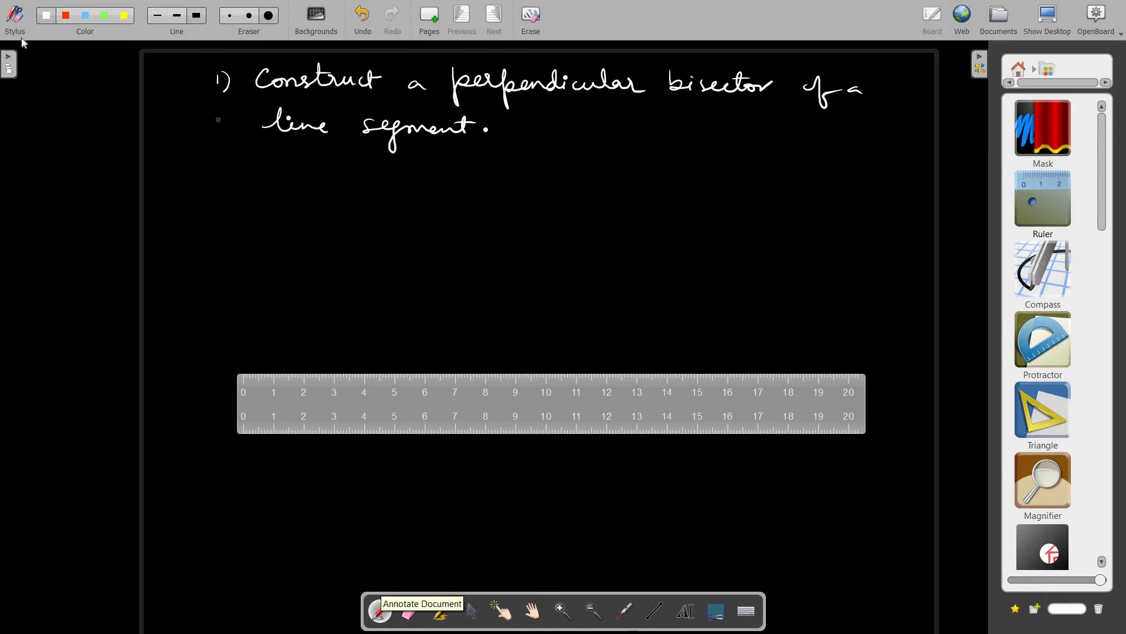
{"action": "left_click", "coordinate": [69, 19]}
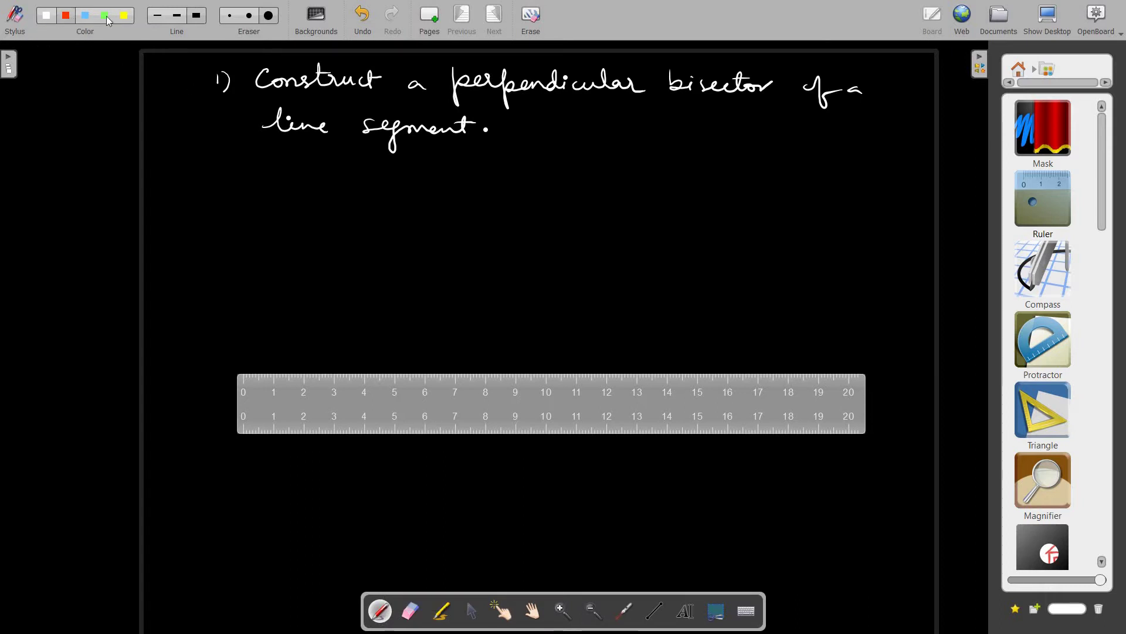
{"action": "left_click", "coordinate": [153, 18]}
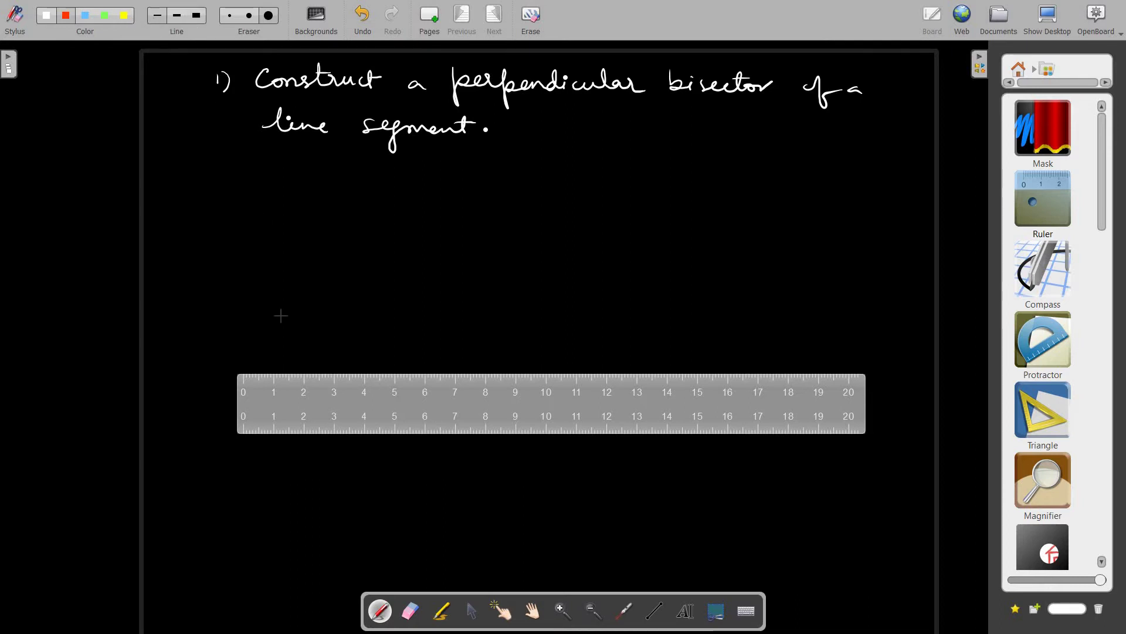
{"action": "mouse_move", "coordinate": [285, 378]}
{"action": "left_mouse_down"}
{"action": "mouse_move", "coordinate": [405, 392]}
{"action": "mouse_move", "coordinate": [694, 392]}
{"action": "left_mouse_up"}
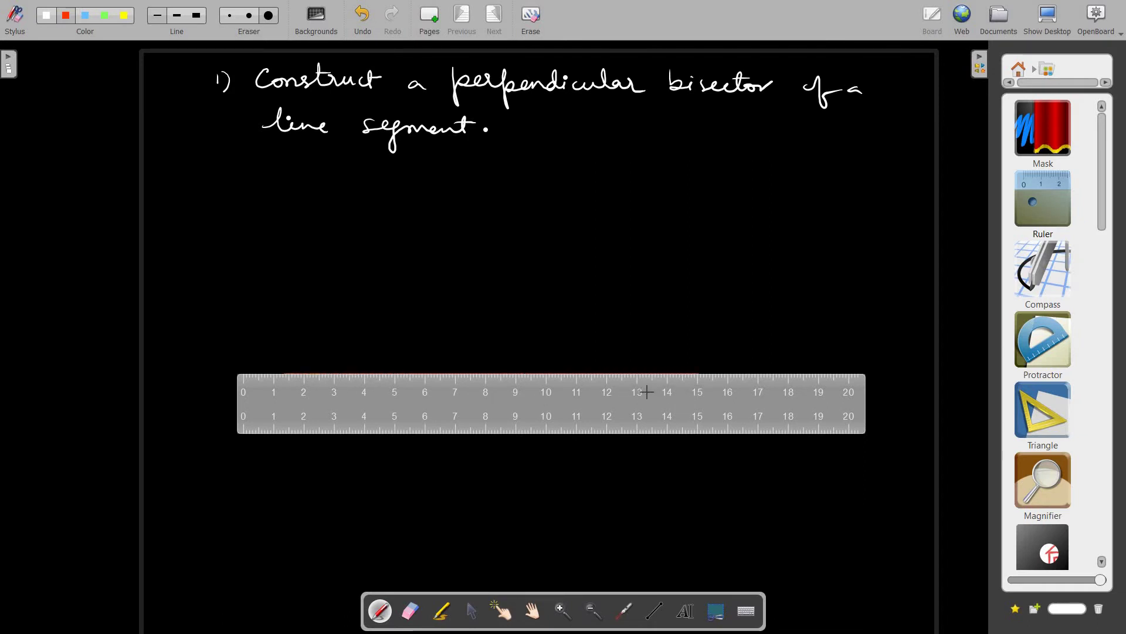
- Shorten the red line so it ends at about the ruler's 12 mark and remove the rulers from the page
{"action": "left_click_drag", "start_coordinate": [604, 392], "coordinate": [604, 392]}
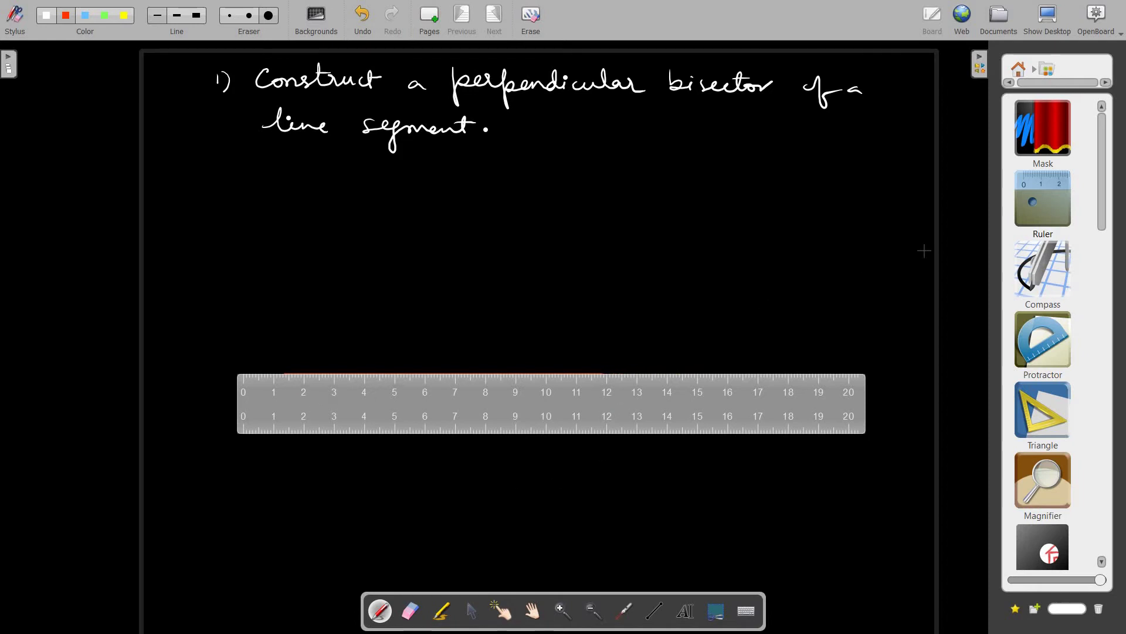
{"action": "left_click_drag", "start_coordinate": [1036, 192], "coordinate": [446, 403]}
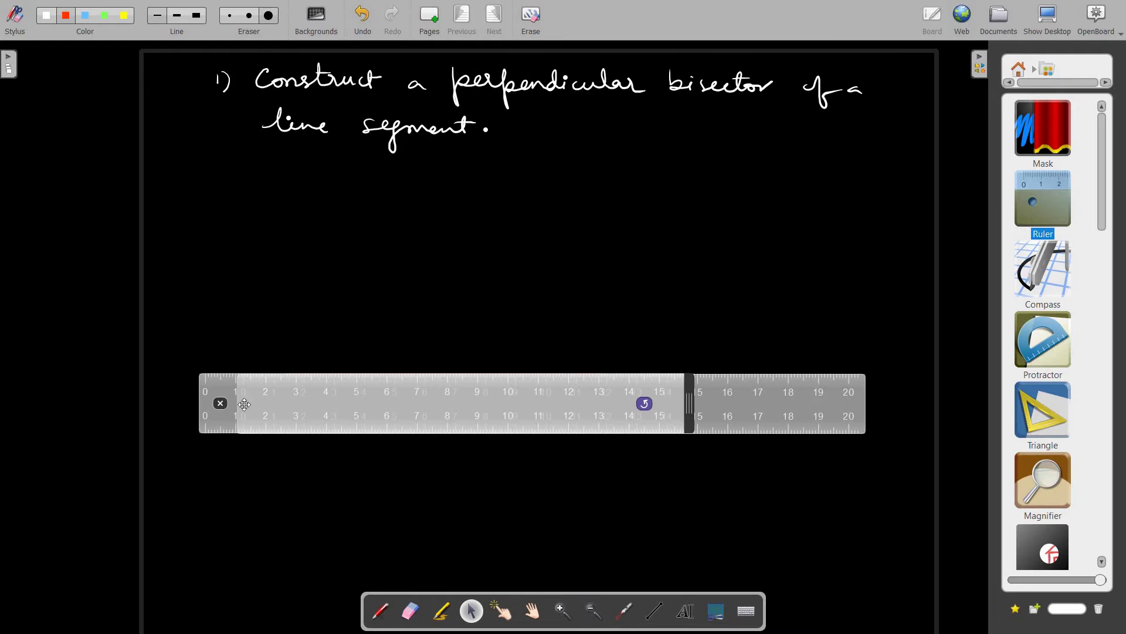
{"action": "left_click", "coordinate": [222, 404]}
{"action": "left_click", "coordinate": [259, 404]}
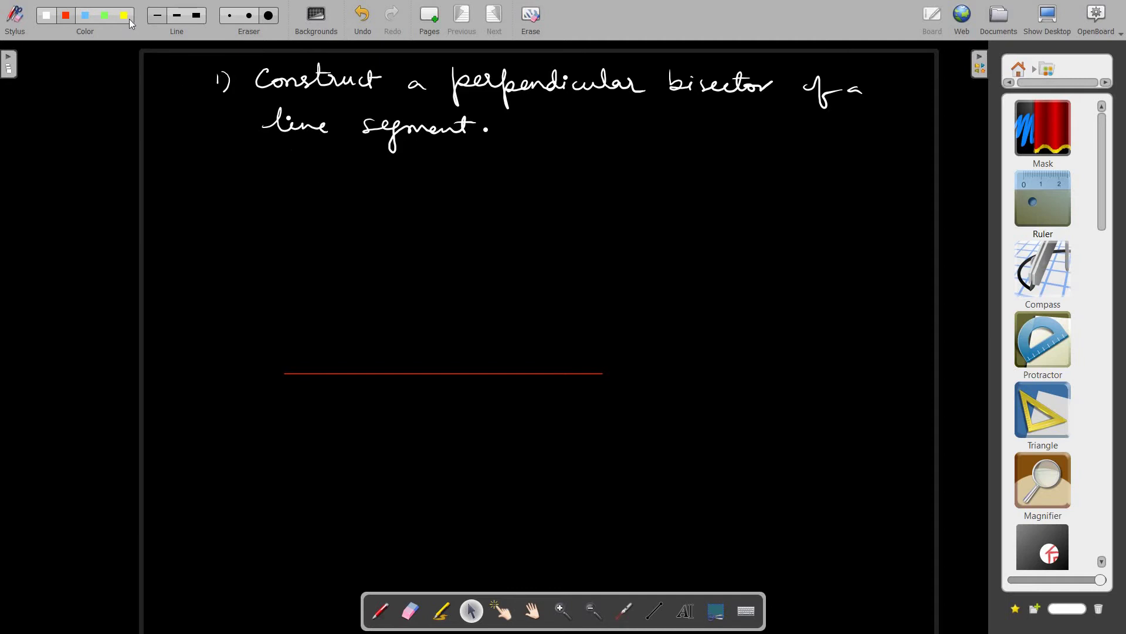
- Label the ends of the red line A and B by hand with a thick yellow pen
{"action": "left_click", "coordinate": [188, 19]}
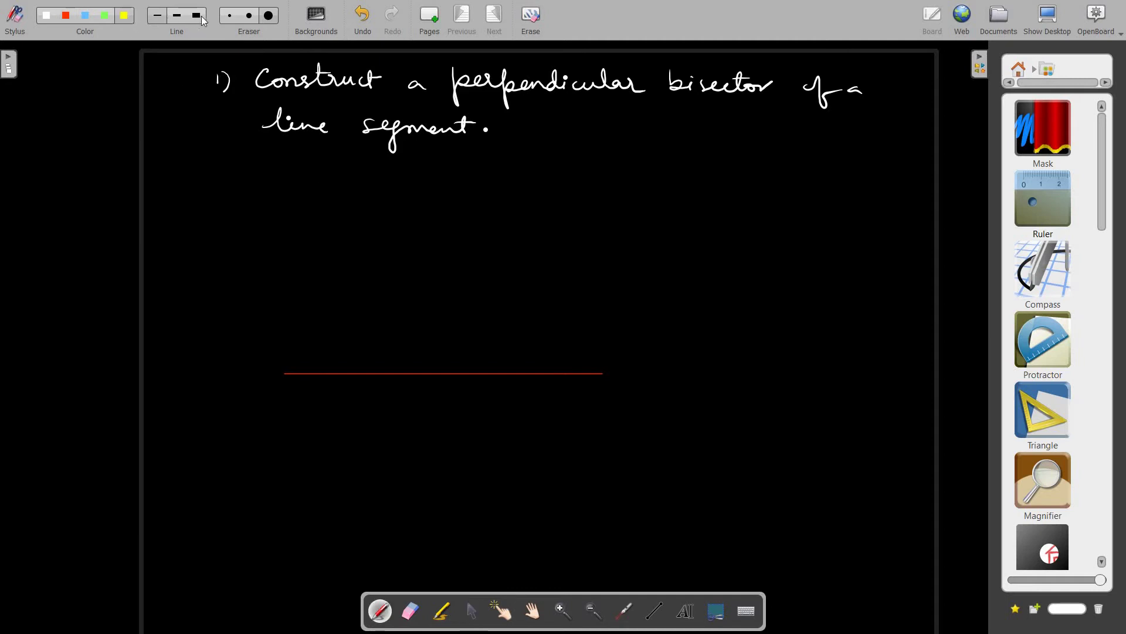
{"action": "left_click", "coordinate": [196, 16]}
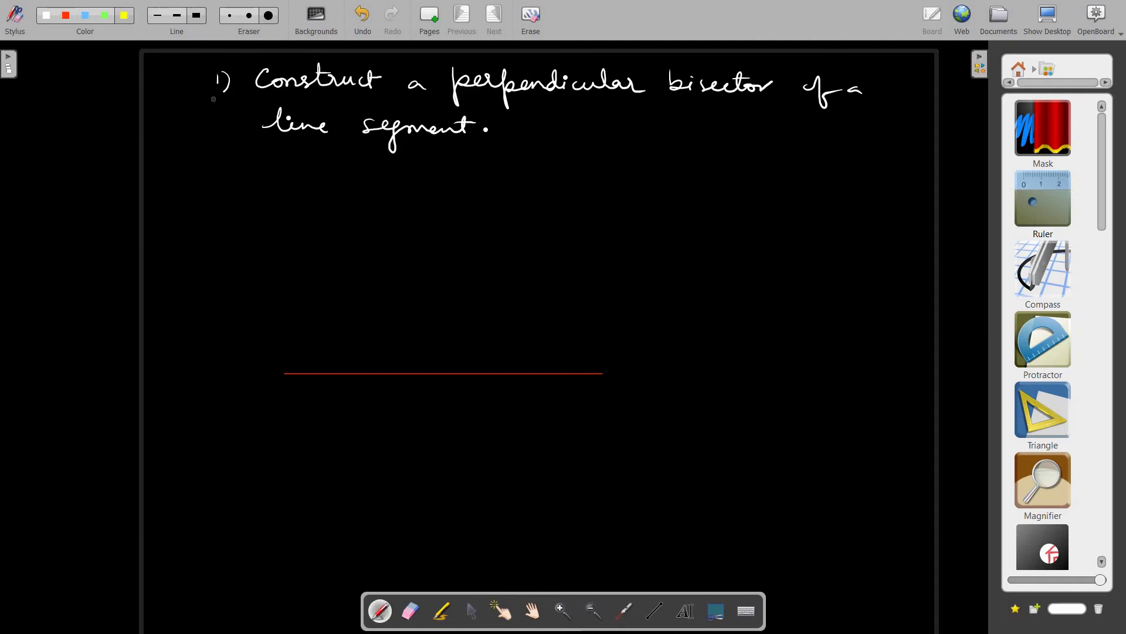
{"action": "left_click_drag", "start_coordinate": [274, 383], "coordinate": [273, 392]}
{"action": "left_click_drag", "start_coordinate": [613, 386], "coordinate": [609, 394]}
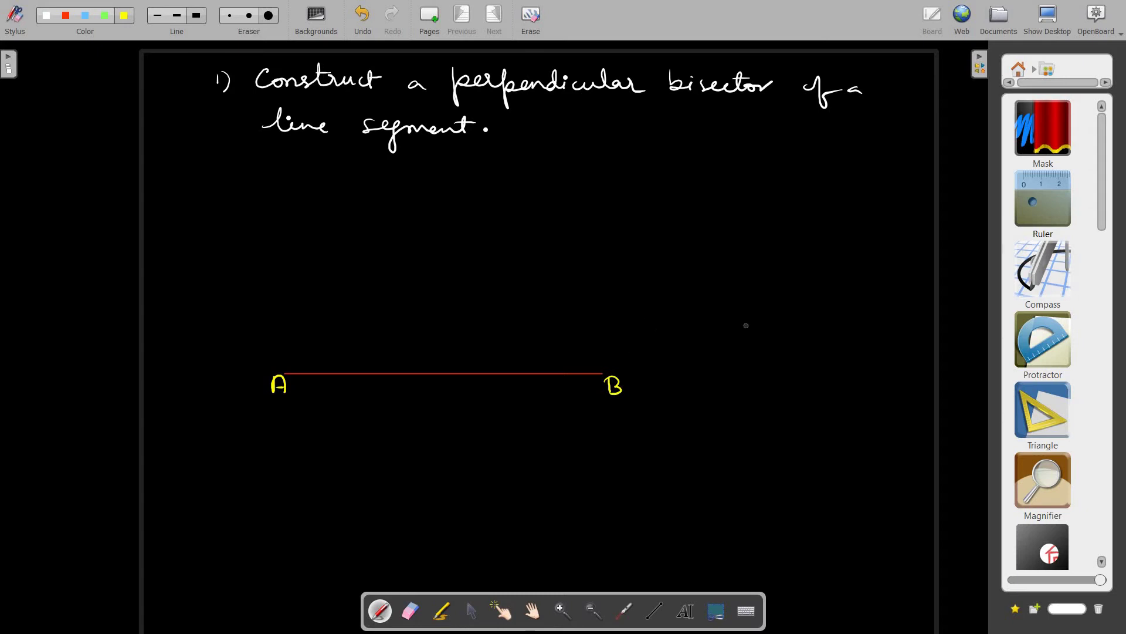
- Place a compass along the red line with its needle on A and open it to a 7.0 cm radius
{"action": "left_click_drag", "start_coordinate": [1034, 257], "coordinate": [379, 308]}
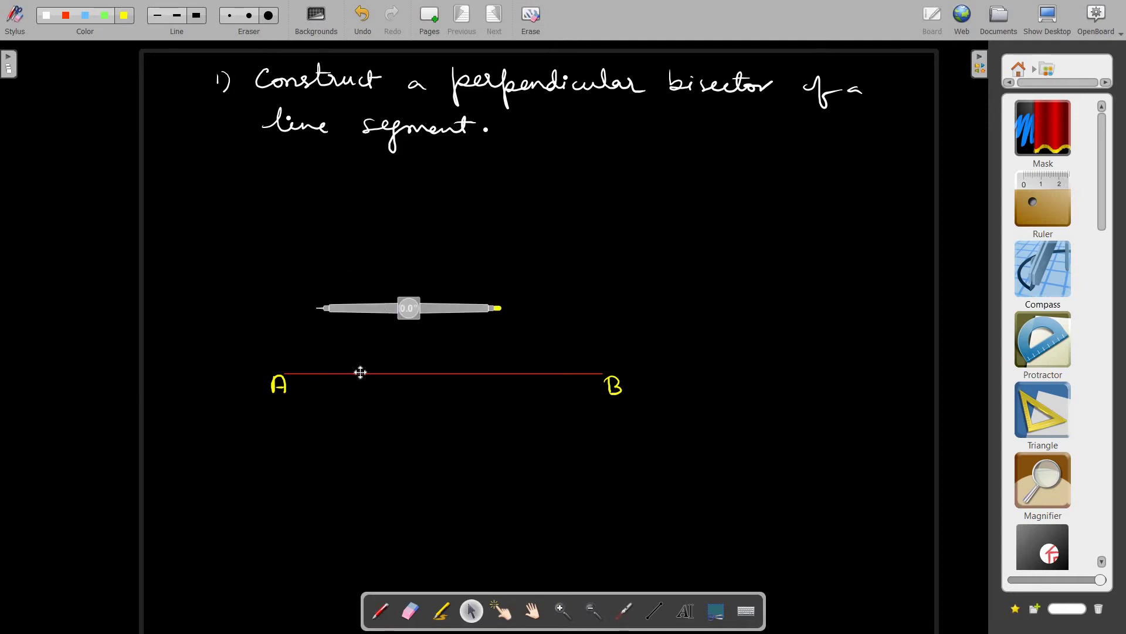
{"action": "left_click_drag", "start_coordinate": [361, 373], "coordinate": [347, 374]}
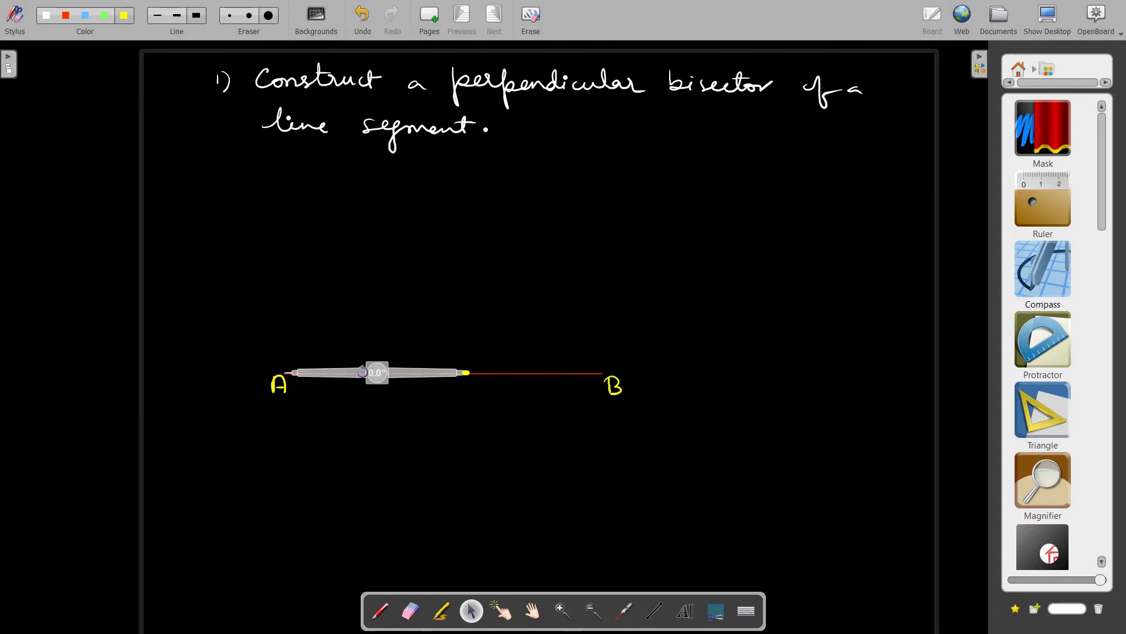
{"action": "left_click", "coordinate": [450, 371]}
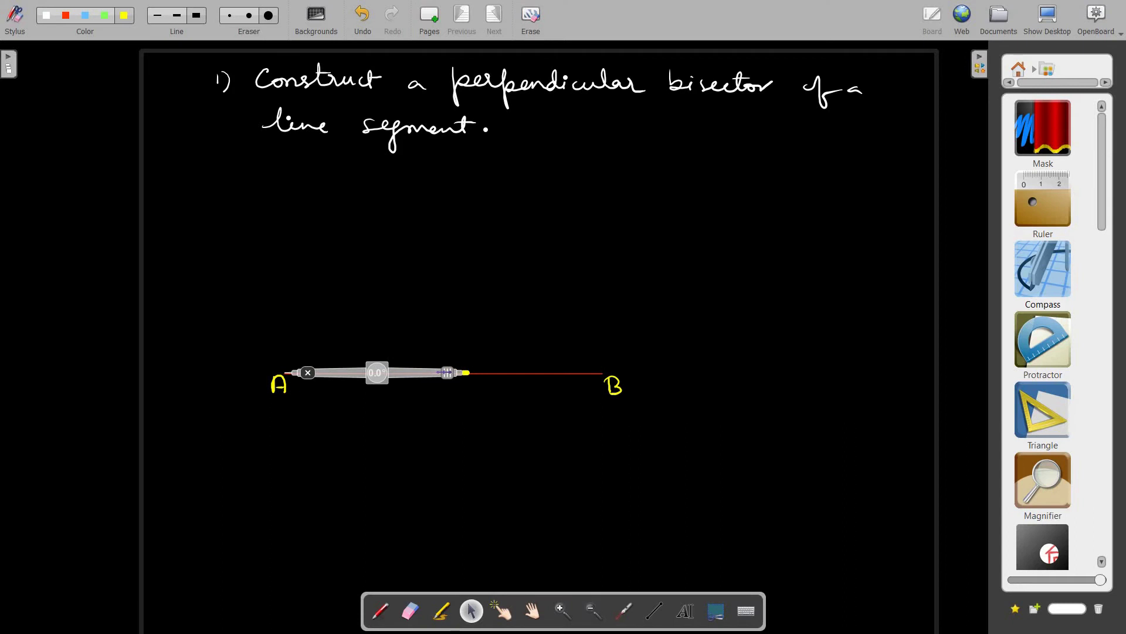
{"action": "left_click_drag", "start_coordinate": [447, 372], "coordinate": [423, 365]}
{"action": "mouse_move", "coordinate": [741, 352]}
{"action": "left_mouse_down"}
{"action": "mouse_move", "coordinate": [786, 364]}
{"action": "mouse_move", "coordinate": [424, 387]}
{"action": "mouse_move", "coordinate": [470, 380]}
{"action": "left_mouse_up"}
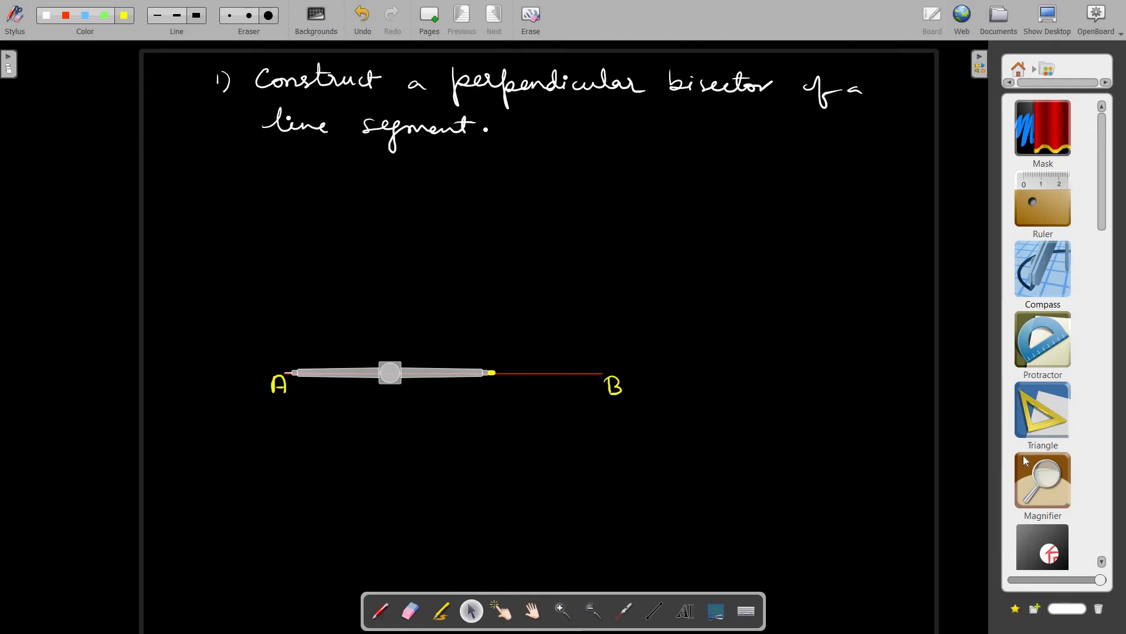
- Examine the compass's pencil tip on line AB through the magnifier, and close the magnifier
{"action": "left_click", "coordinate": [1040, 481]}
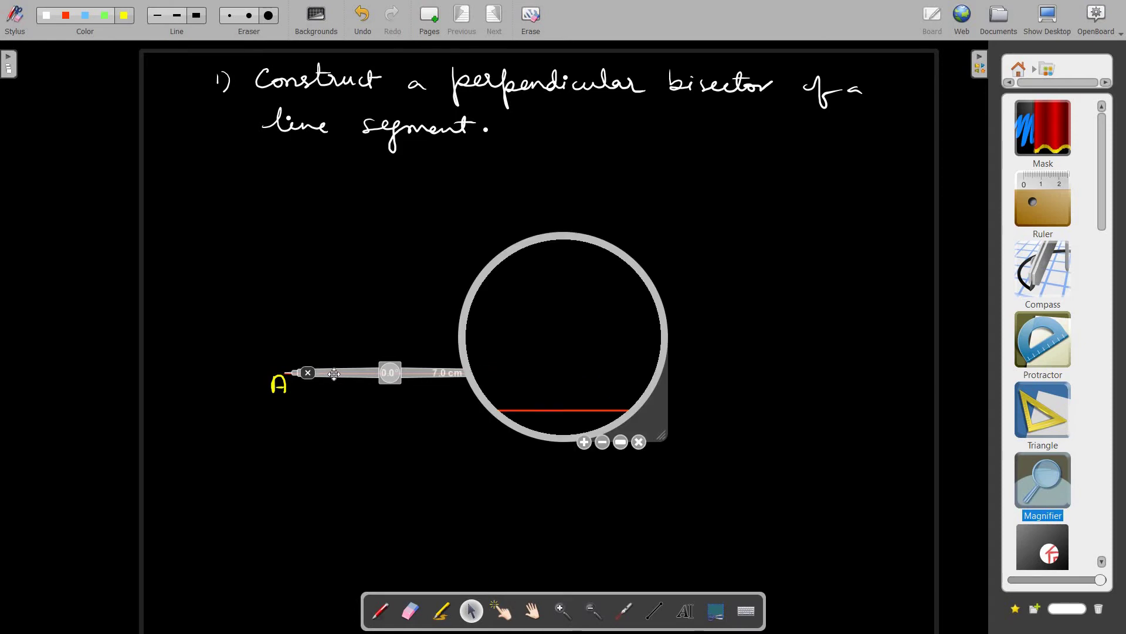
{"action": "left_click_drag", "start_coordinate": [511, 365], "coordinate": [405, 390]}
{"action": "mouse_move", "coordinate": [324, 373]}
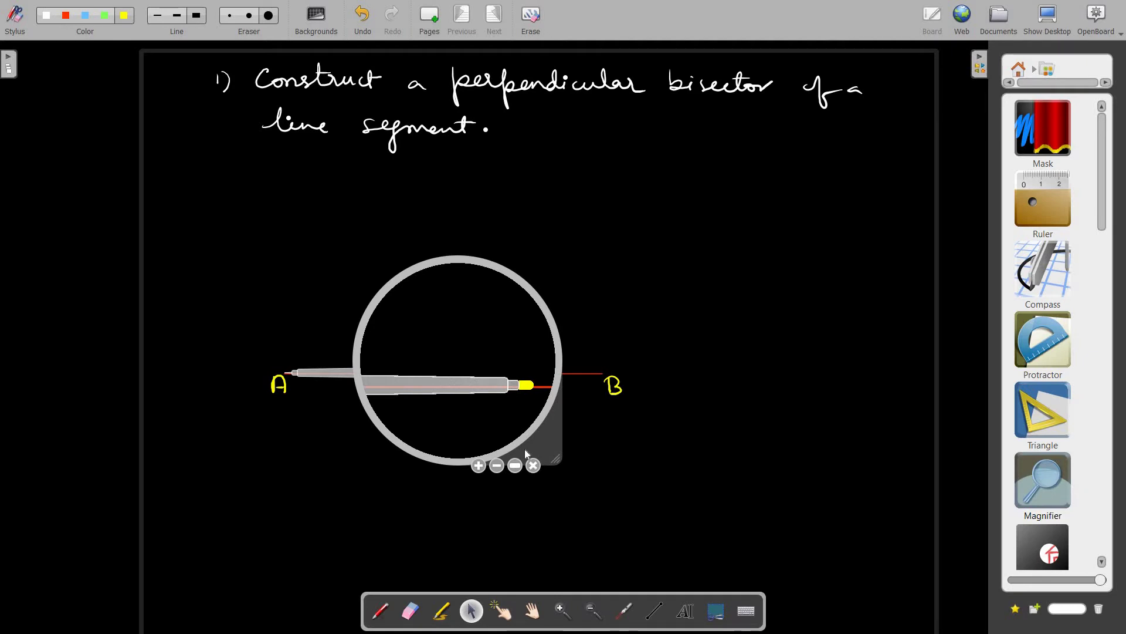
{"action": "left_click", "coordinate": [533, 466]}
- Draw two thin green arcs of 7.0 cm radius centred on A, one above and one below the red line
{"action": "mouse_move", "coordinate": [488, 382]}
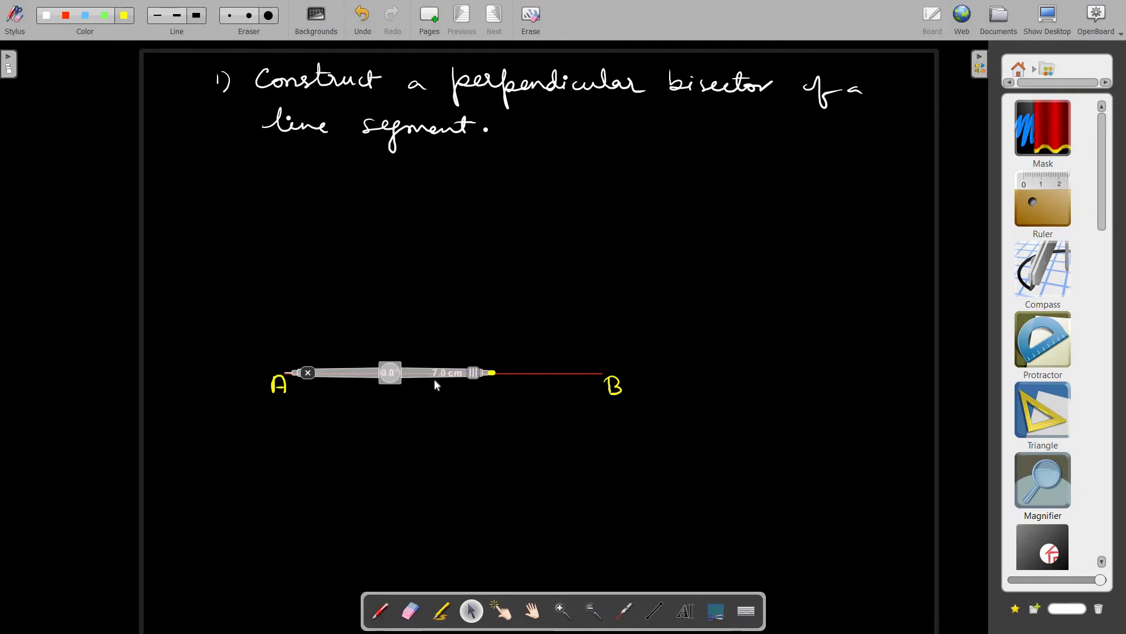
{"action": "left_click_drag", "start_coordinate": [388, 373], "coordinate": [363, 316]}
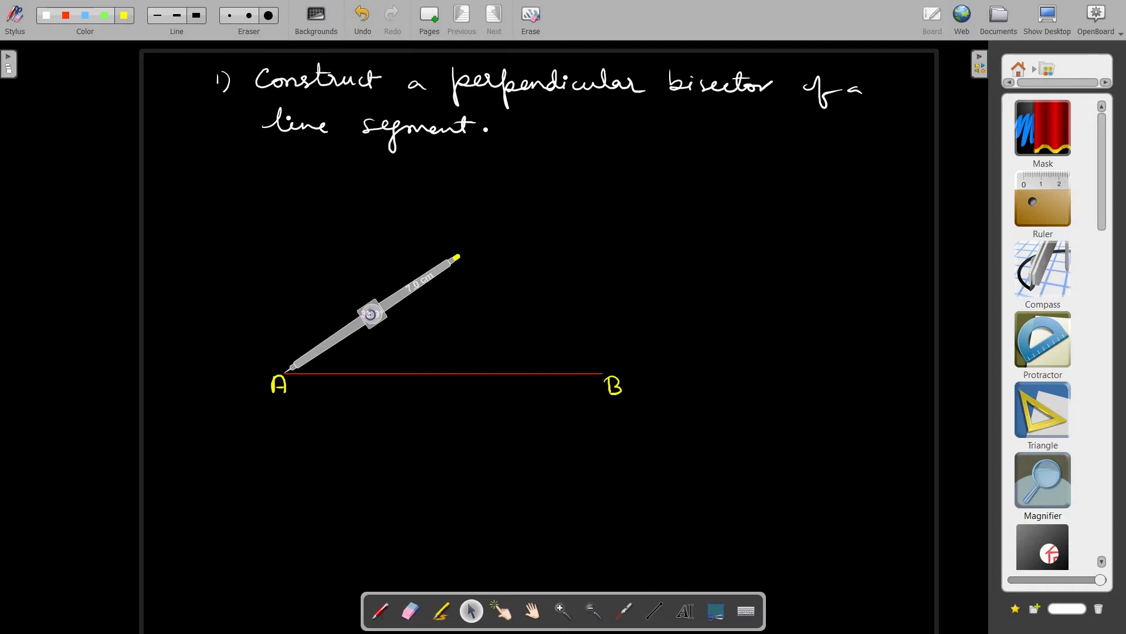
{"action": "left_click", "coordinate": [157, 18]}
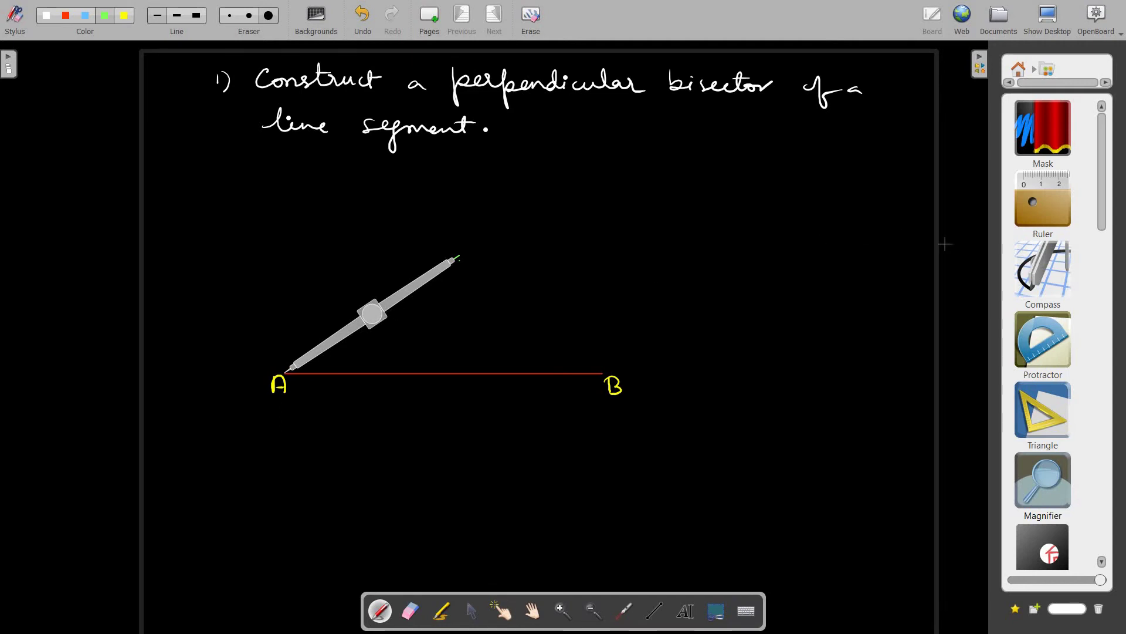
{"action": "left_click_drag", "start_coordinate": [1050, 264], "coordinate": [300, 312]}
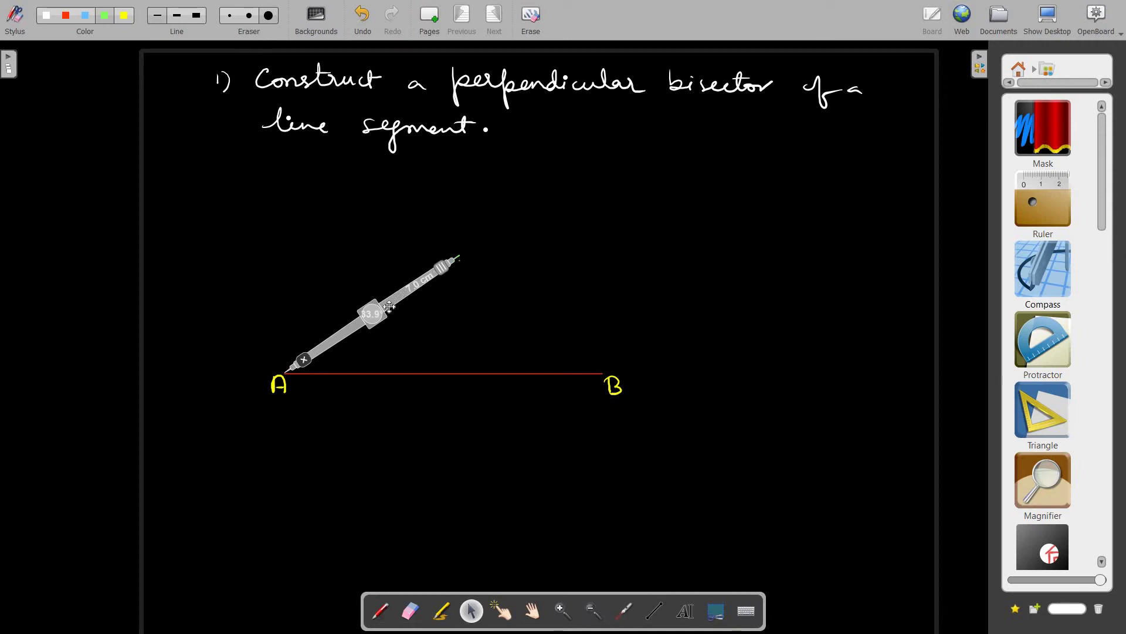
{"action": "mouse_move", "coordinate": [360, 289]}
{"action": "left_mouse_down"}
{"action": "mouse_move", "coordinate": [352, 260]}
{"action": "mouse_move", "coordinate": [403, 178]}
{"action": "mouse_move", "coordinate": [452, 311]}
{"action": "mouse_move", "coordinate": [427, 330]}
{"action": "mouse_move", "coordinate": [391, 332]}
{"action": "mouse_move", "coordinate": [377, 416]}
{"action": "mouse_move", "coordinate": [384, 405]}
{"action": "left_mouse_up"}
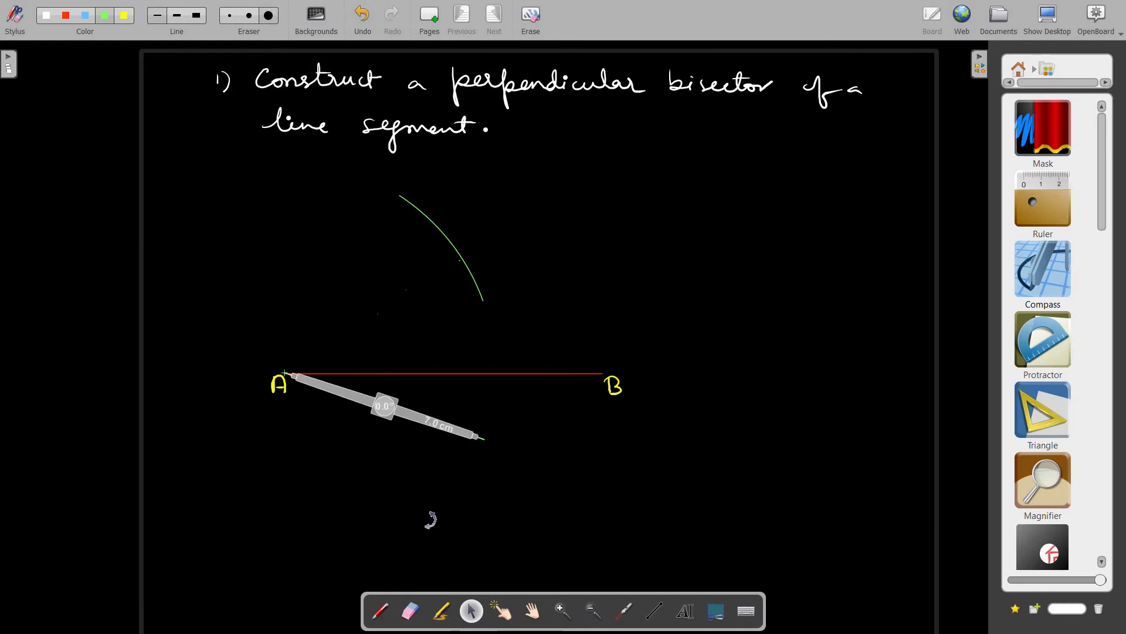
{"action": "mouse_move", "coordinate": [431, 520]}
{"action": "left_mouse_down"}
{"action": "mouse_move", "coordinate": [365, 540]}
{"action": "mouse_move", "coordinate": [364, 560]}
{"action": "left_mouse_up"}
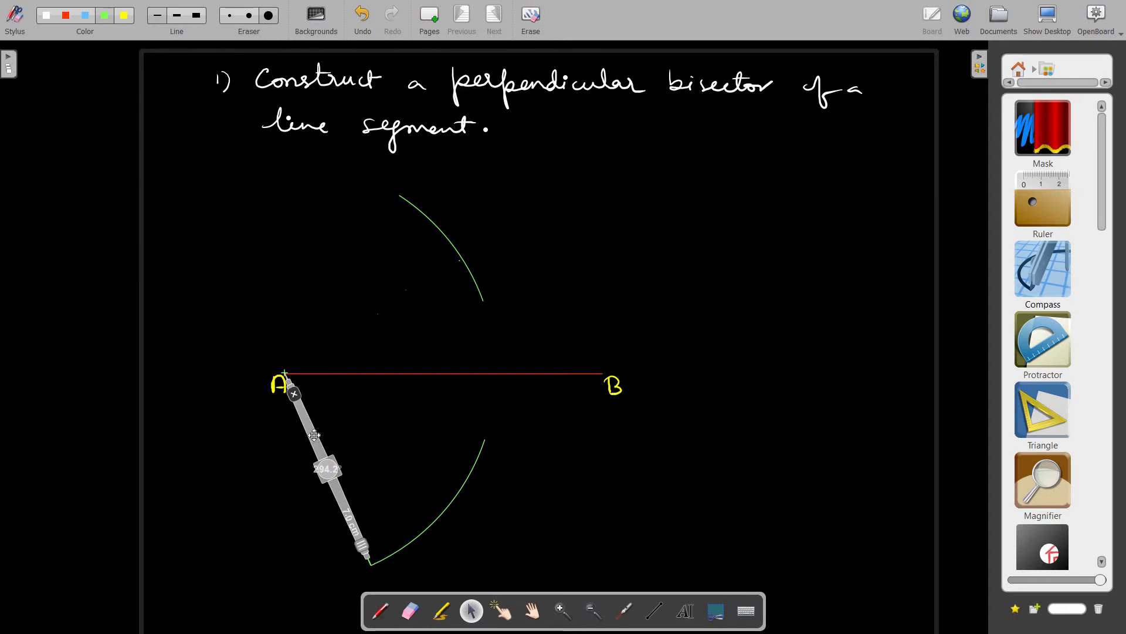
- Move the compass needle to B, draw 7.0 cm arcs crossing the two green arcs, and remove the compass
{"action": "mouse_move", "coordinate": [312, 434]}
{"action": "left_mouse_down"}
{"action": "mouse_move", "coordinate": [483, 445]}
{"action": "mouse_move", "coordinate": [631, 436]}
{"action": "mouse_move", "coordinate": [634, 352]}
{"action": "mouse_move", "coordinate": [597, 329]}
{"action": "mouse_move", "coordinate": [571, 339]}
{"action": "left_mouse_up"}
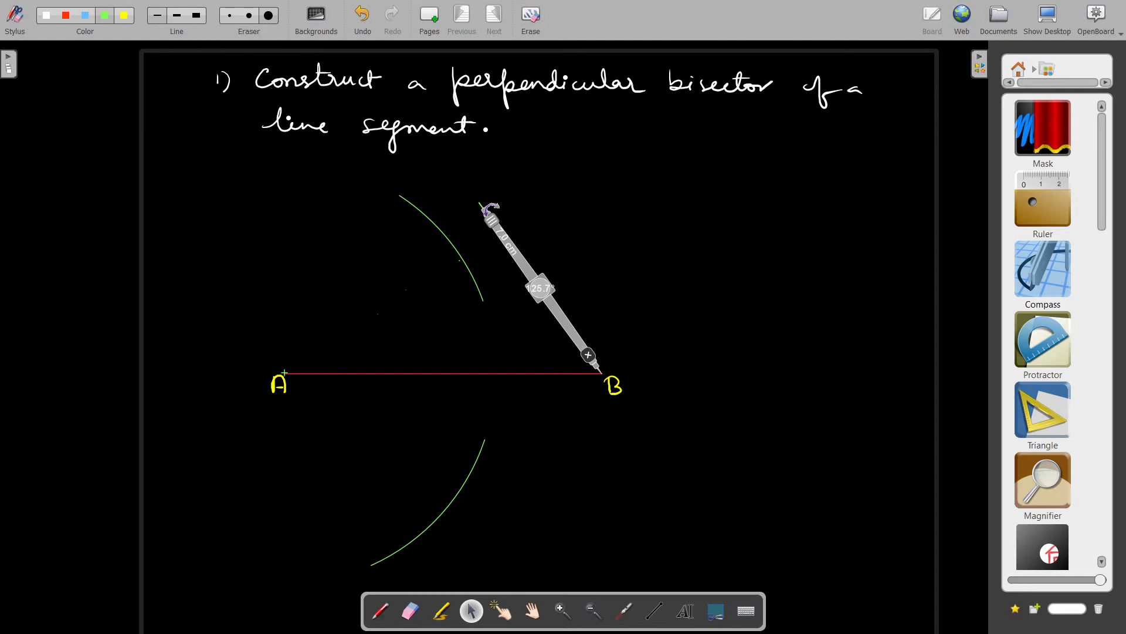
{"action": "mouse_move", "coordinate": [491, 209]}
{"action": "left_mouse_down"}
{"action": "mouse_move", "coordinate": [409, 297]}
{"action": "mouse_move", "coordinate": [411, 383]}
{"action": "mouse_move", "coordinate": [425, 486]}
{"action": "mouse_move", "coordinate": [419, 474]}
{"action": "mouse_move", "coordinate": [485, 561]}
{"action": "mouse_move", "coordinate": [508, 573]}
{"action": "left_mouse_up"}
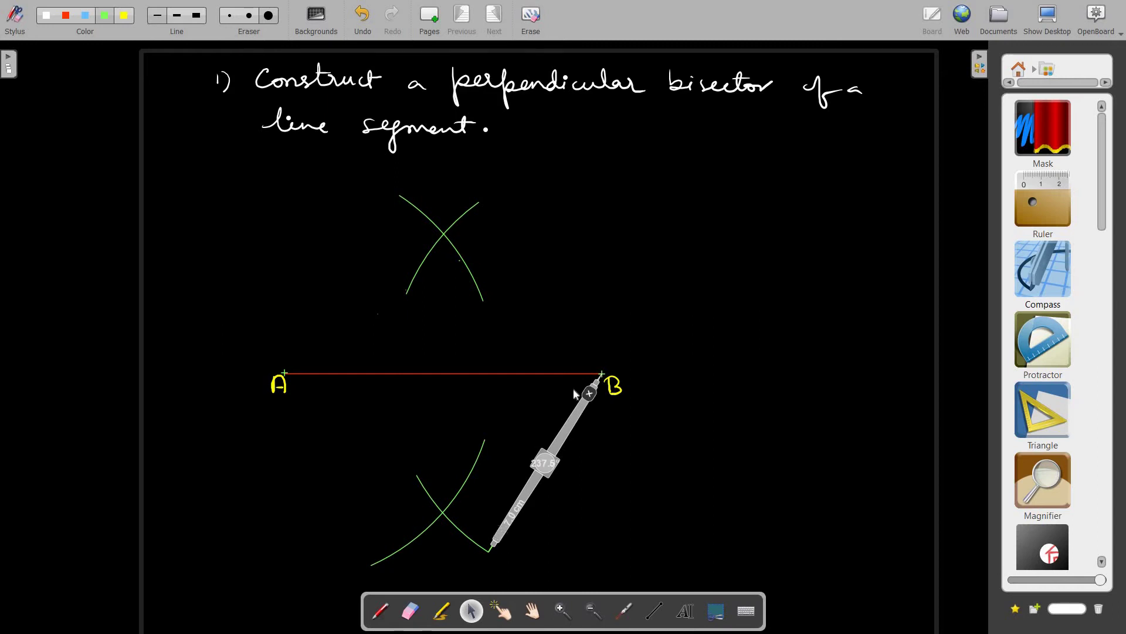
{"action": "left_click", "coordinate": [588, 393]}
- Place a ruler upright across line AB with its edge passing through both arc intersections
{"action": "left_click_drag", "start_coordinate": [1043, 213], "coordinate": [300, 372]}
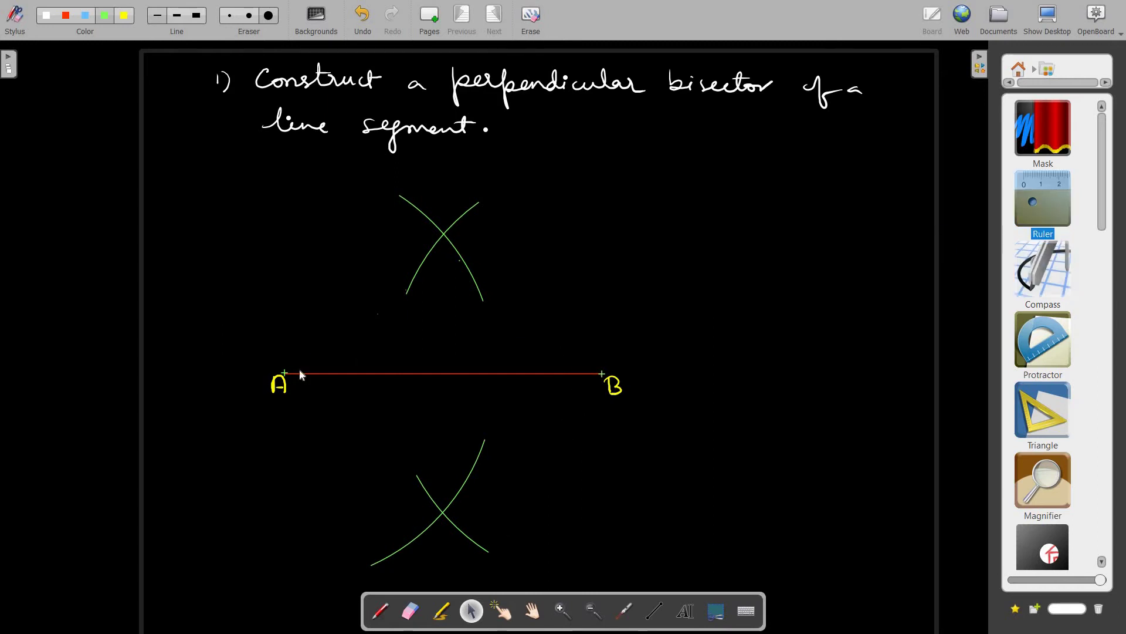
{"action": "left_click_drag", "start_coordinate": [498, 367], "coordinate": [123, 270]}
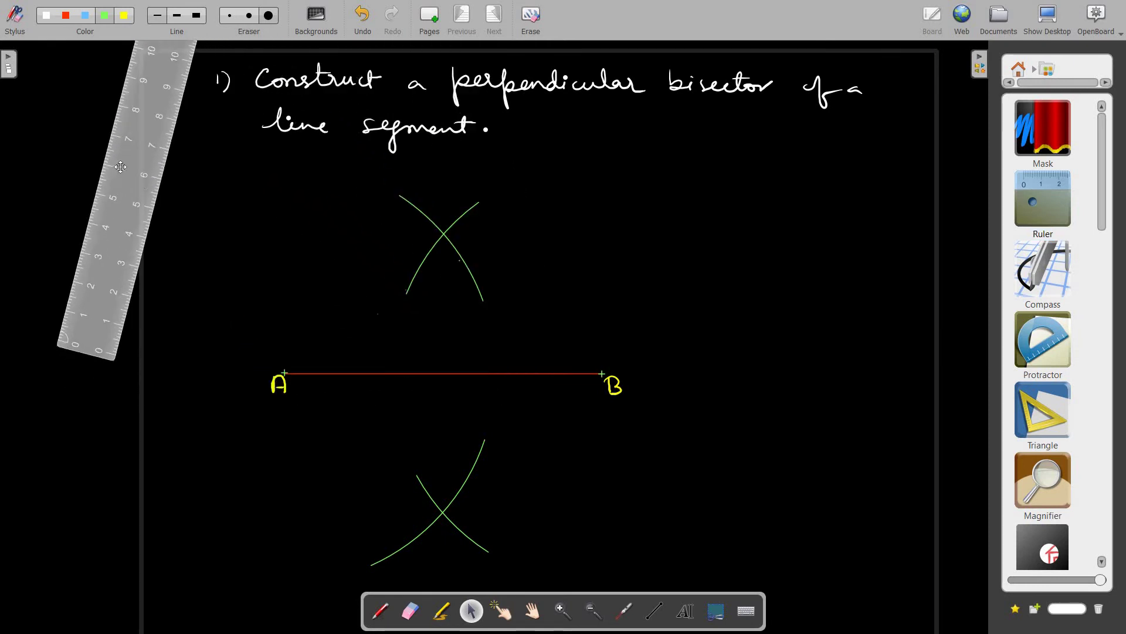
{"action": "left_click_drag", "start_coordinate": [295, 366], "coordinate": [348, 432]}
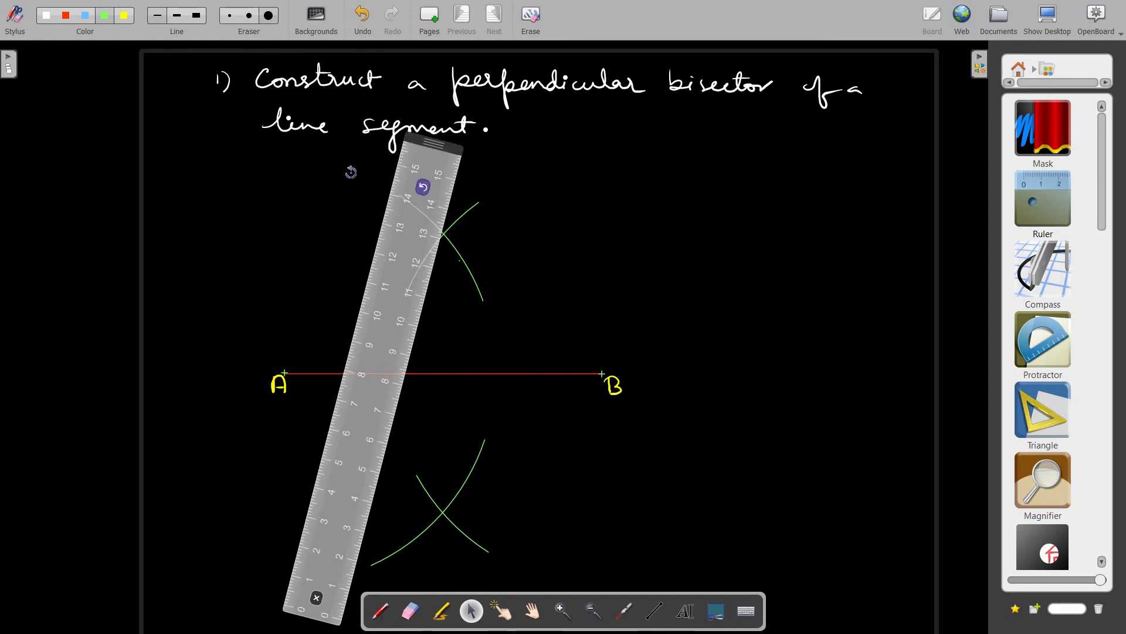
{"action": "left_click_drag", "start_coordinate": [351, 171], "coordinate": [298, 167]}
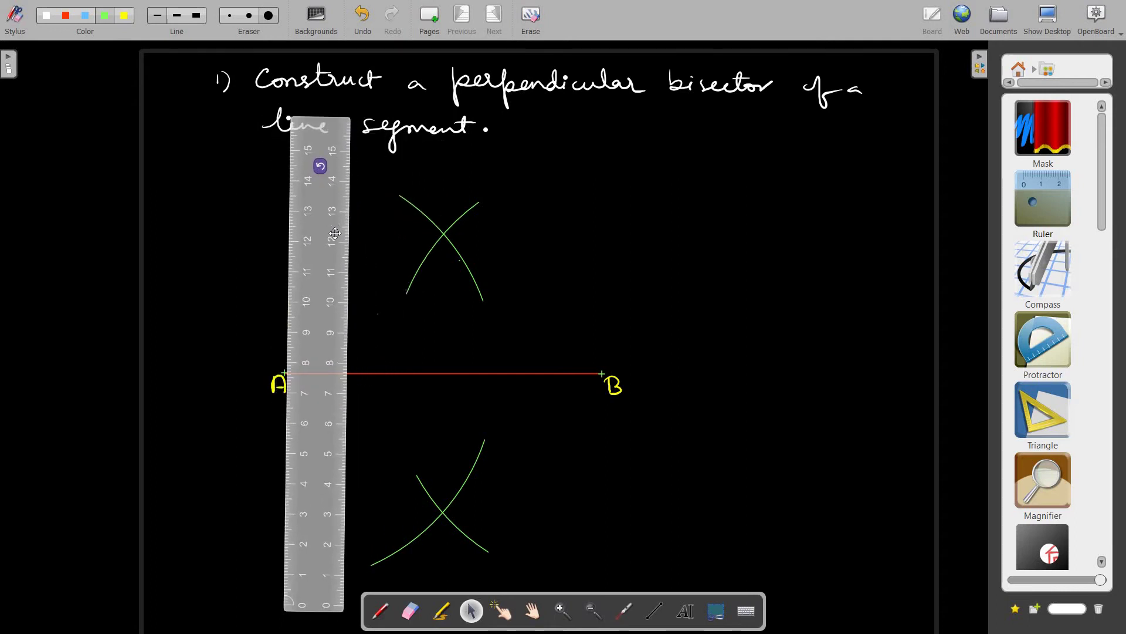
{"action": "left_click_drag", "start_coordinate": [347, 336], "coordinate": [416, 350]}
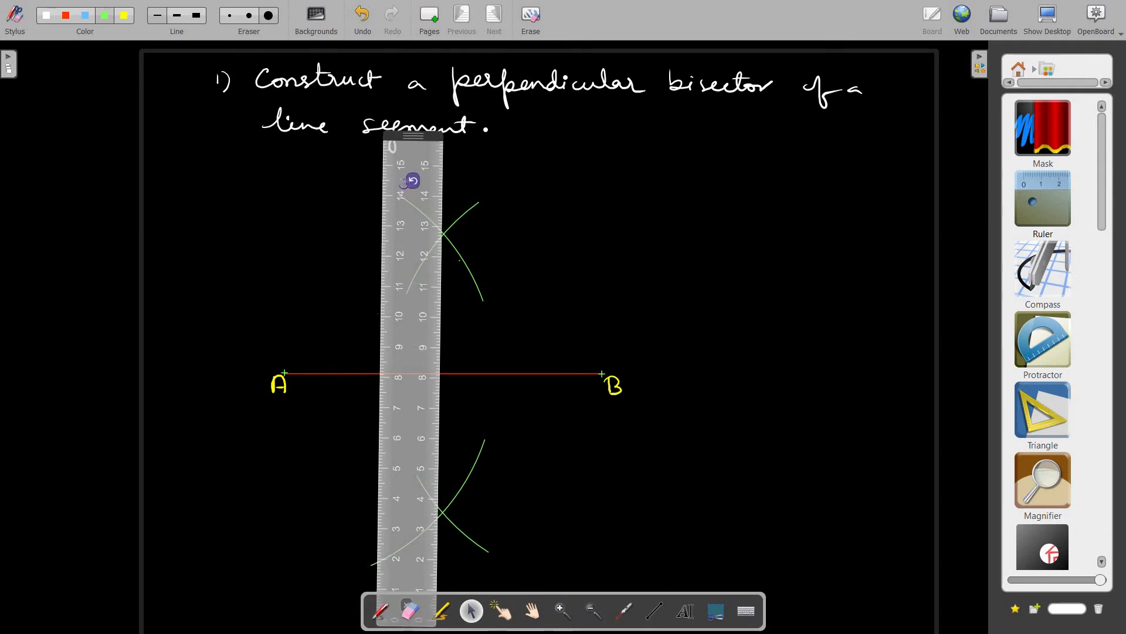
{"action": "left_click_drag", "start_coordinate": [412, 180], "coordinate": [408, 180]}
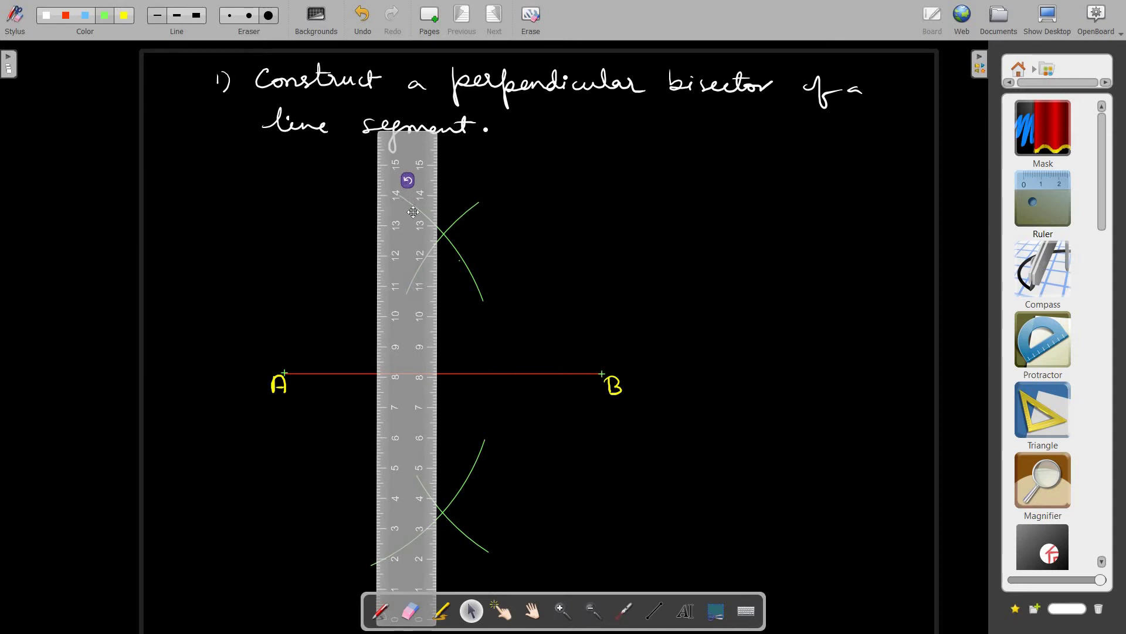
{"action": "left_click_drag", "start_coordinate": [416, 320], "coordinate": [417, 317]}
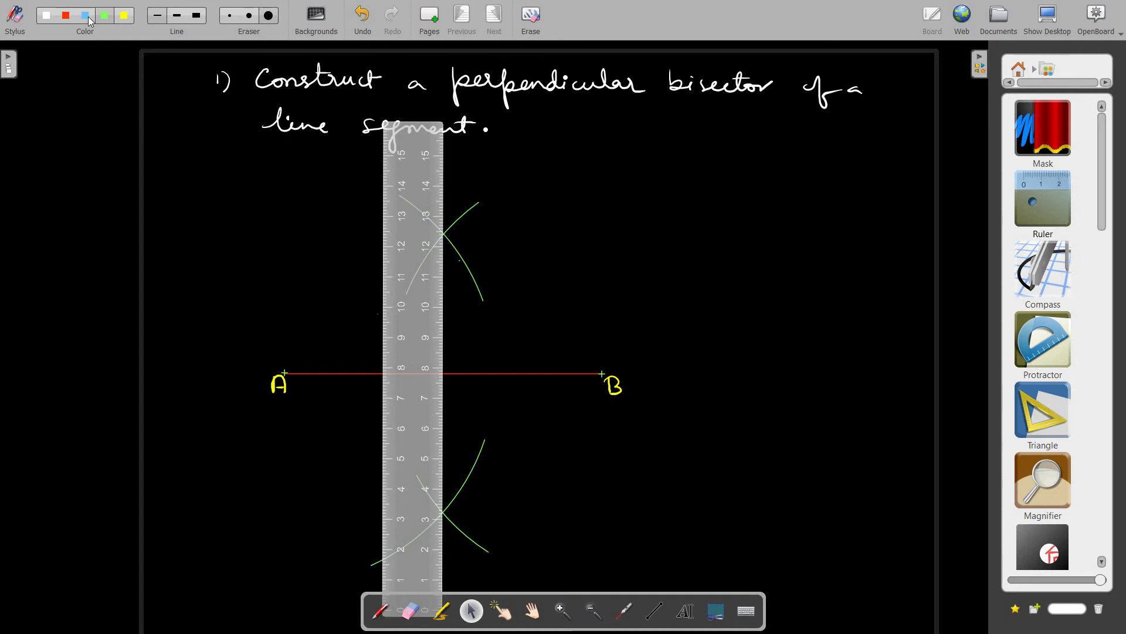
- Draw a thin blue line along the ruler's edge through both arc intersections, from about the 14 mark to the 2 mark, and remove the ruler
{"action": "left_click", "coordinate": [161, 18]}
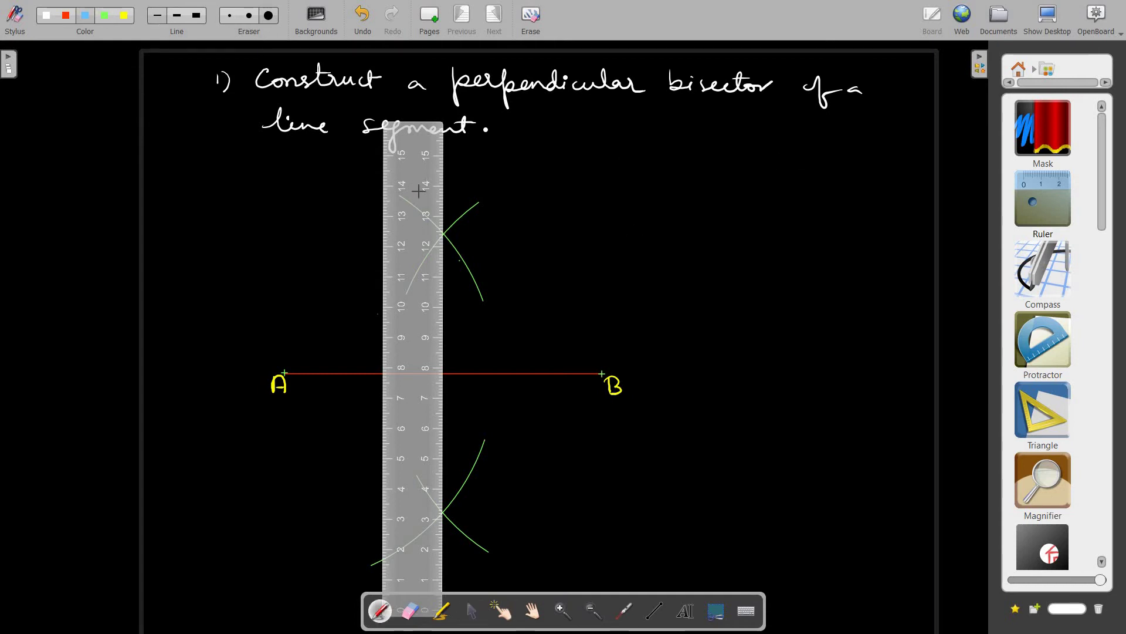
{"action": "left_click_drag", "start_coordinate": [425, 260], "coordinate": [423, 546]}
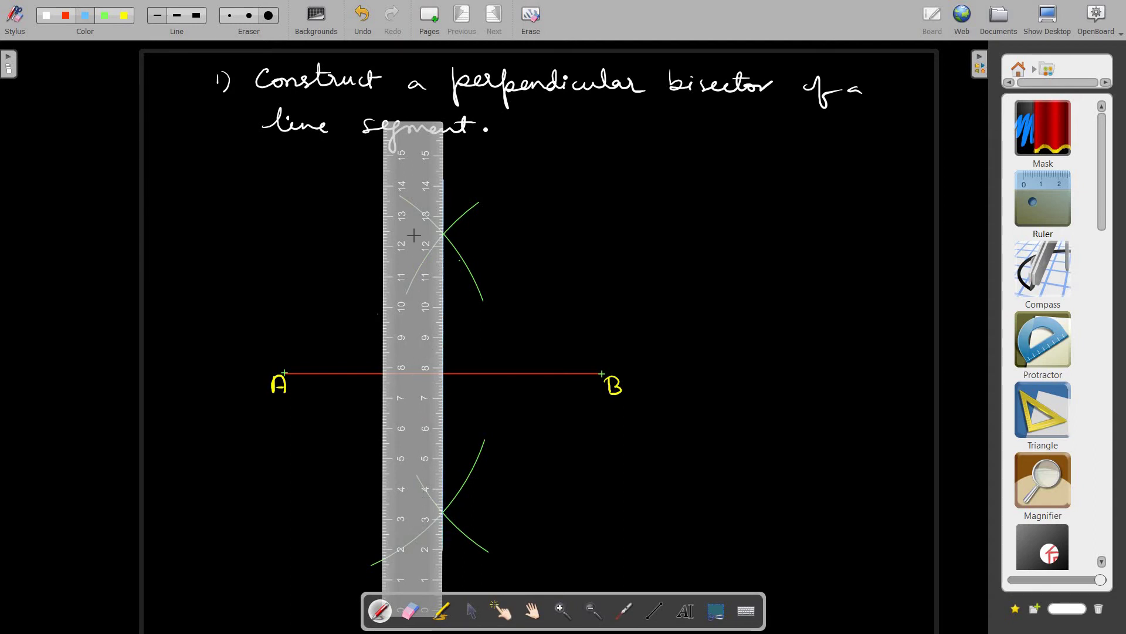
{"action": "left_click_drag", "start_coordinate": [1035, 194], "coordinate": [439, 267]}
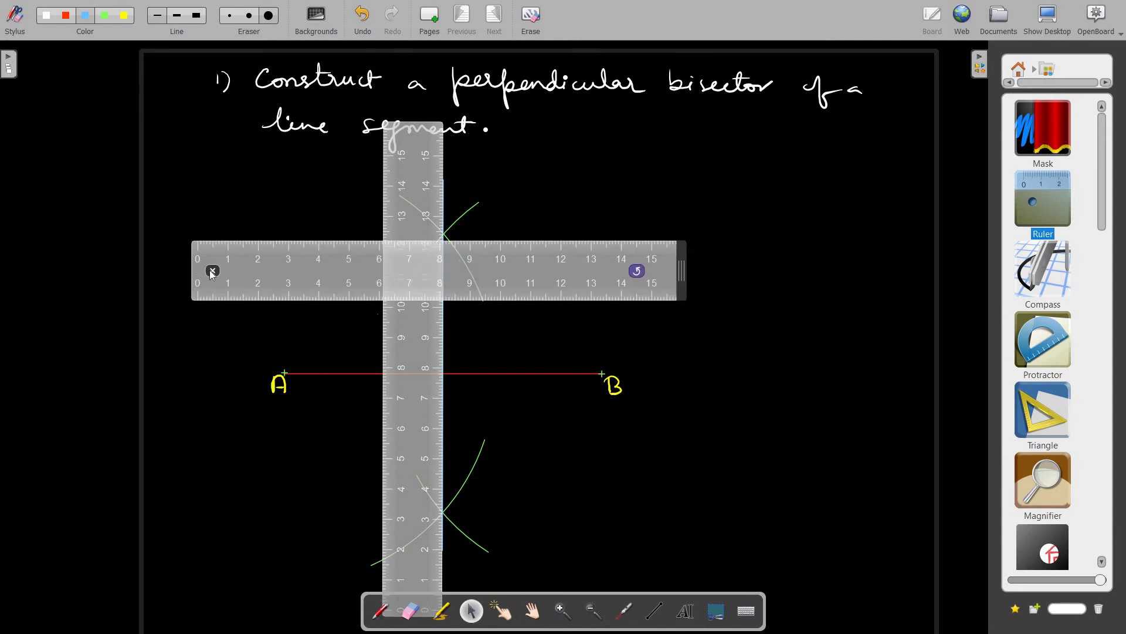
{"action": "left_click", "coordinate": [213, 271]}
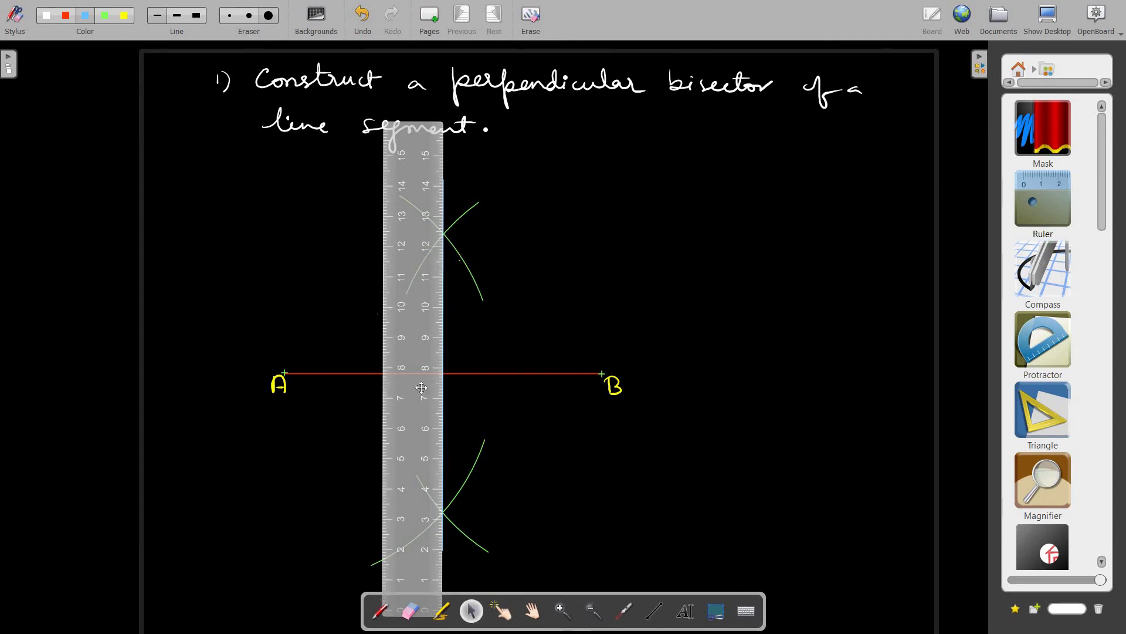
{"action": "left_click", "coordinate": [413, 594]}
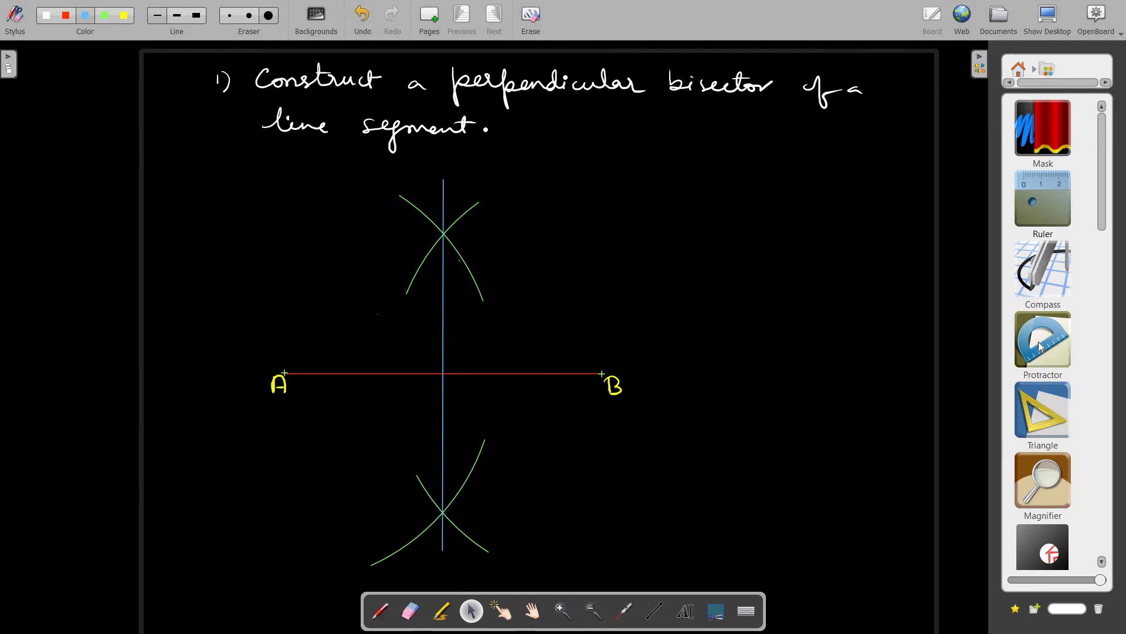
- Place a protractor on line AB, centred on the blue line, and shrink it to fit between A and B
{"action": "left_click_drag", "start_coordinate": [1039, 341], "coordinate": [482, 312]}
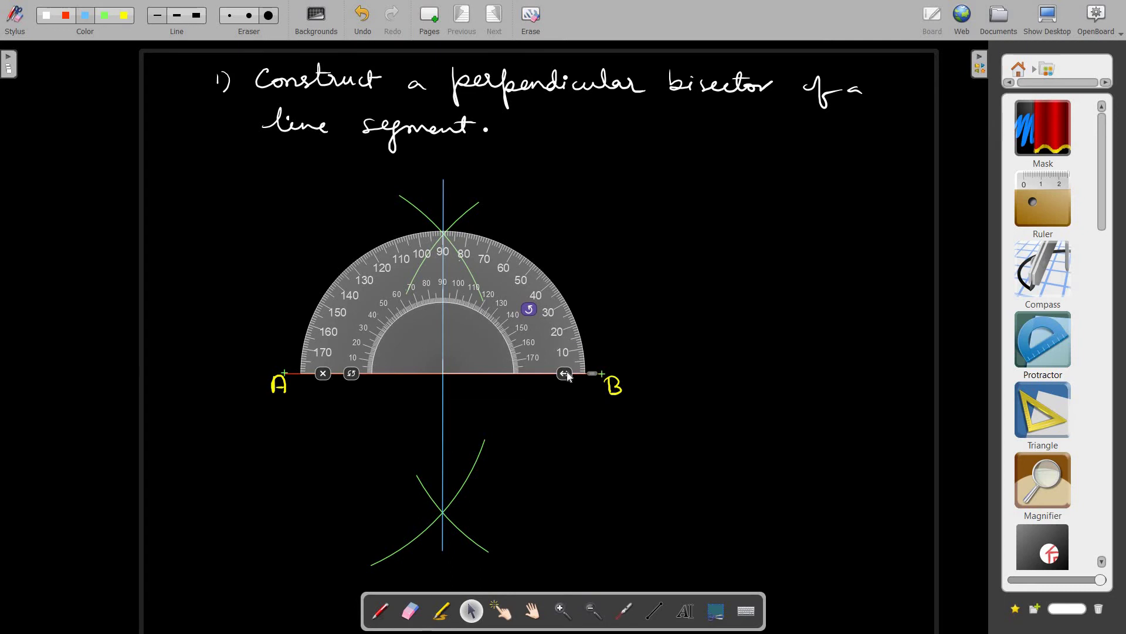
{"action": "left_click_drag", "start_coordinate": [615, 371], "coordinate": [537, 366]}
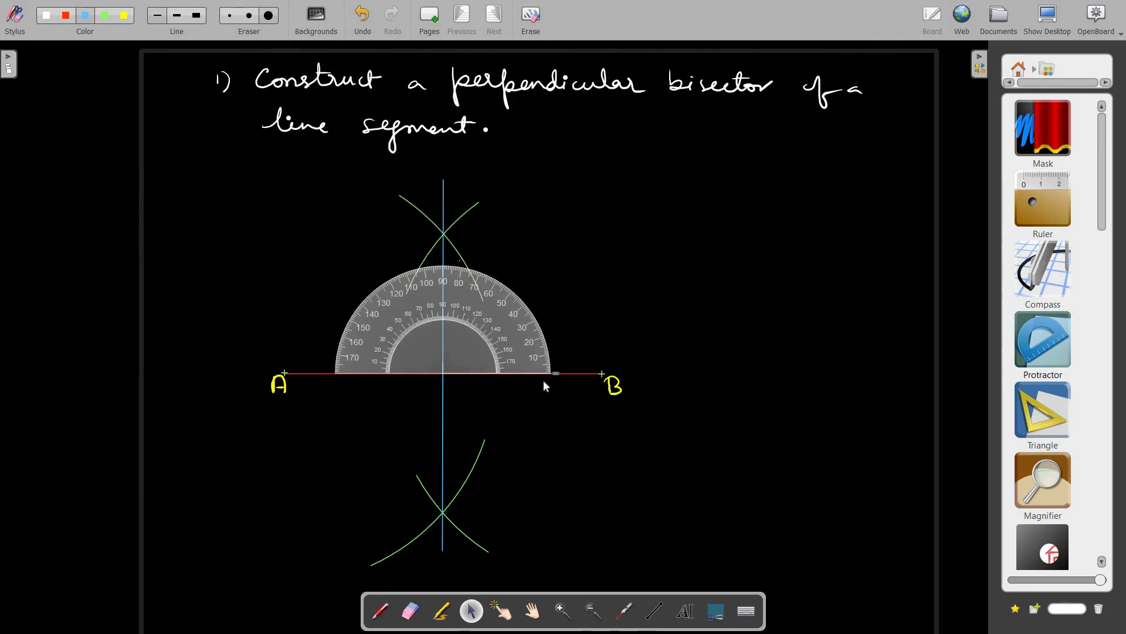
{"action": "mouse_move", "coordinate": [559, 371]}
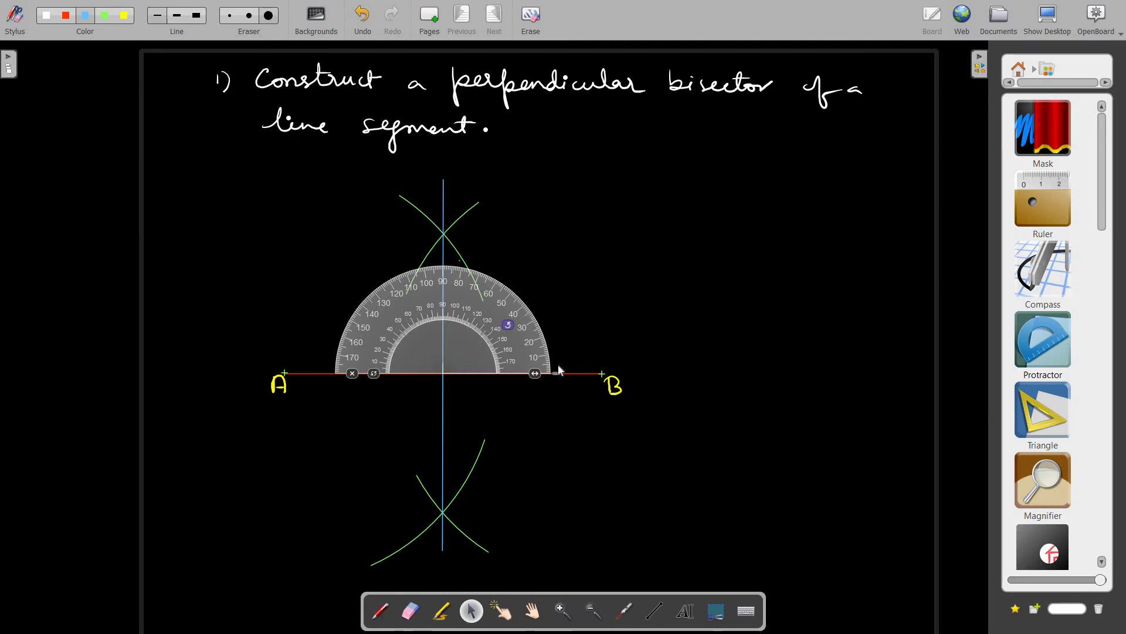
- Align the protractor's angle marker with the blue perpendicular line, inspect the angle through a magnifier, and remove the magnifier
{"action": "mouse_move", "coordinate": [556, 373]}
{"action": "left_mouse_down"}
{"action": "mouse_move", "coordinate": [501, 290]}
{"action": "mouse_move", "coordinate": [445, 271]}
{"action": "left_mouse_up"}
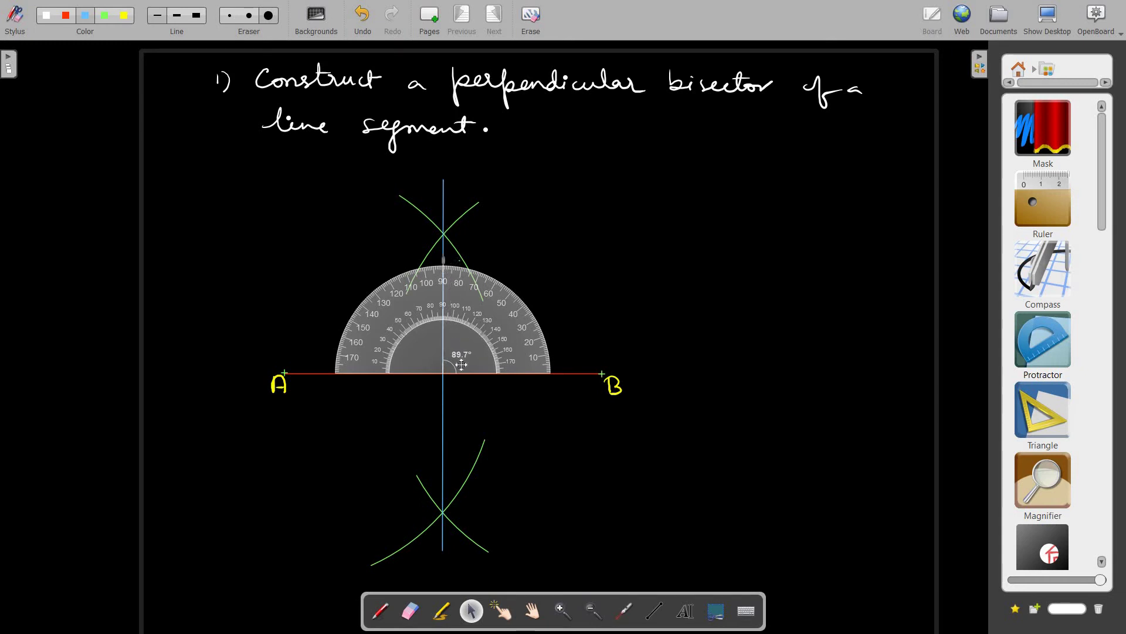
{"action": "mouse_move", "coordinate": [462, 364]}
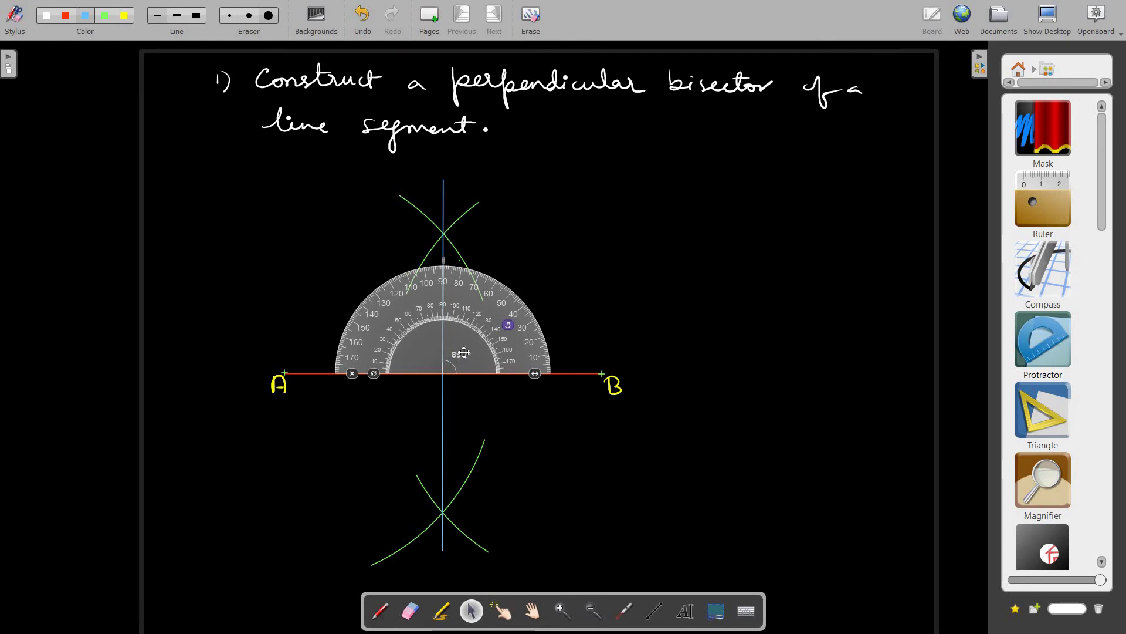
{"action": "left_click_drag", "start_coordinate": [1038, 481], "coordinate": [586, 345]}
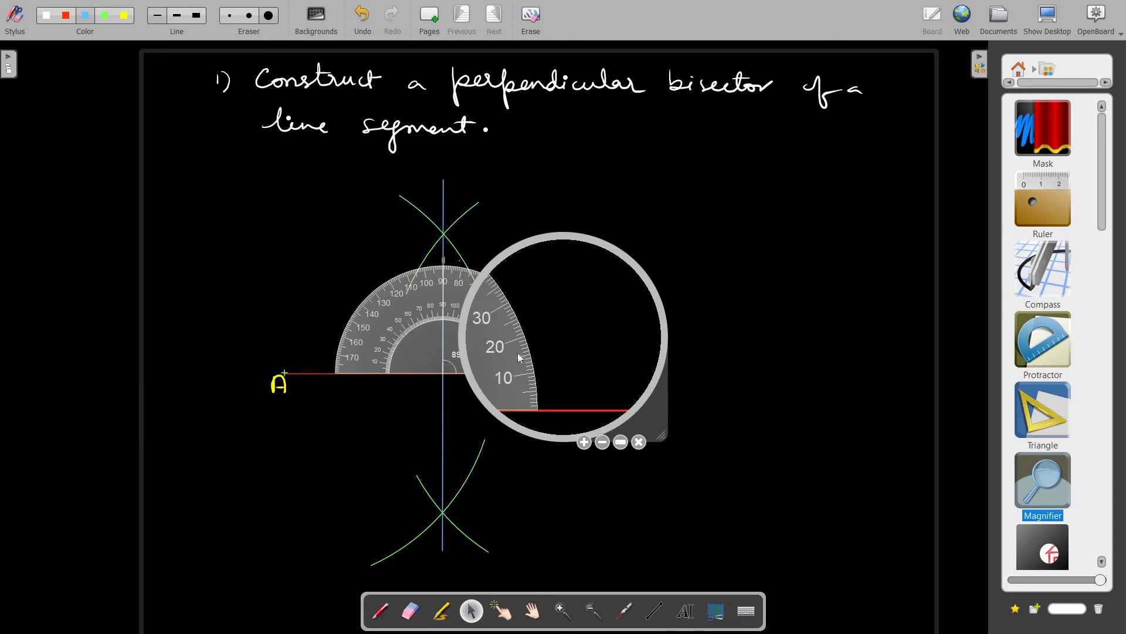
{"action": "left_click_drag", "start_coordinate": [517, 353], "coordinate": [487, 355]}
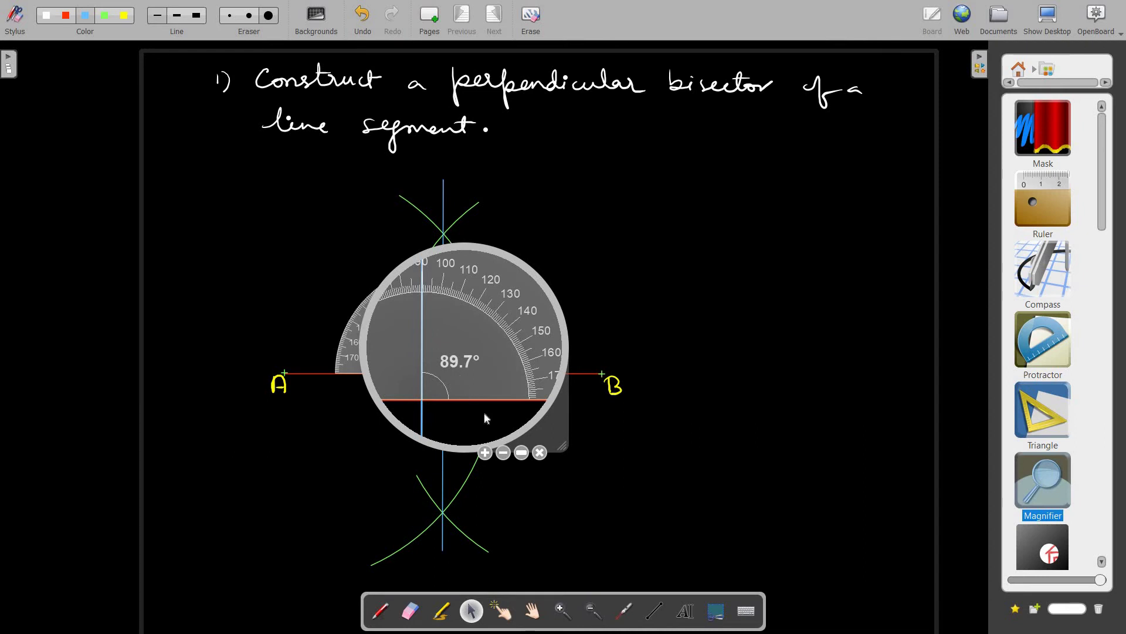
{"action": "left_click", "coordinate": [540, 452]}
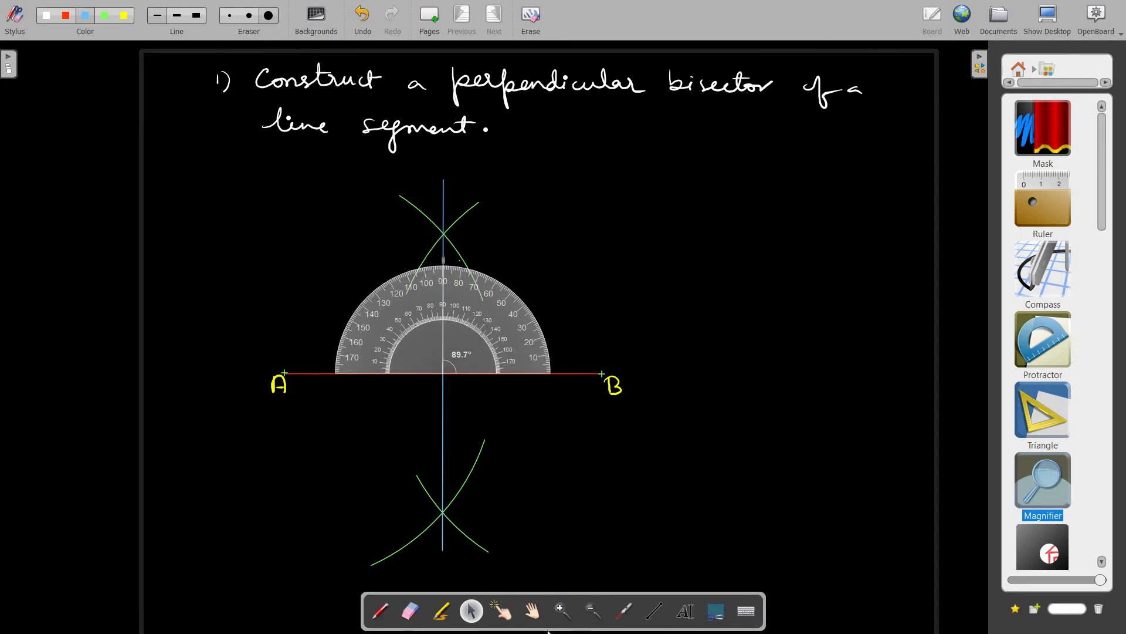
- Place a triangle set square in the empty area below the page frame and rotate it slightly clockwise
{"action": "left_click", "coordinate": [533, 611]}
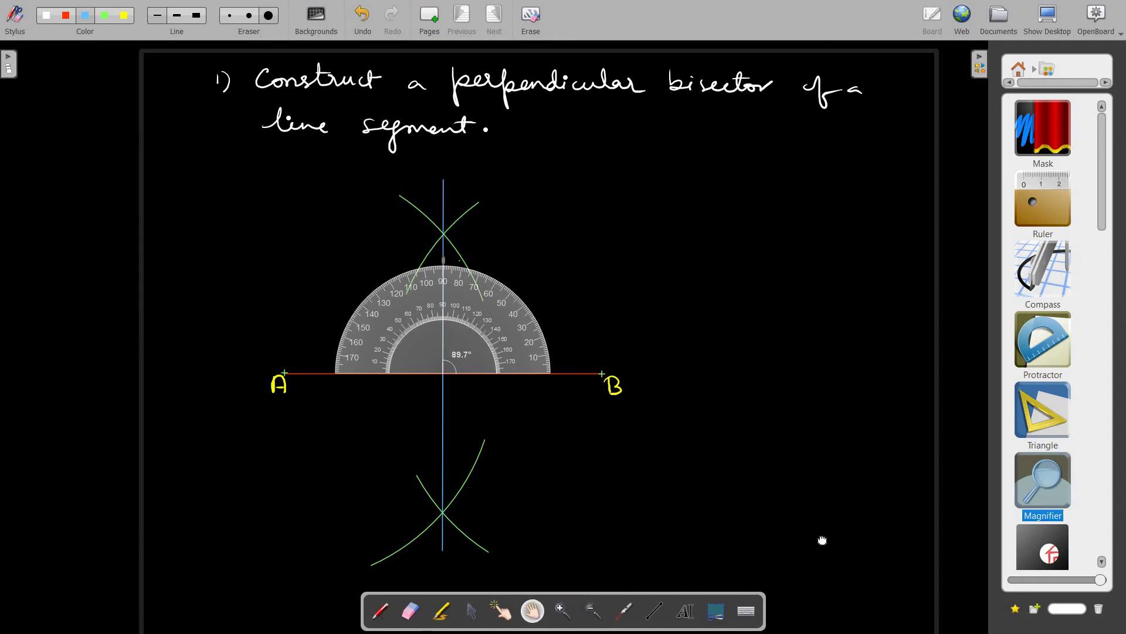
{"action": "left_click_drag", "start_coordinate": [822, 418], "coordinate": [842, 118]}
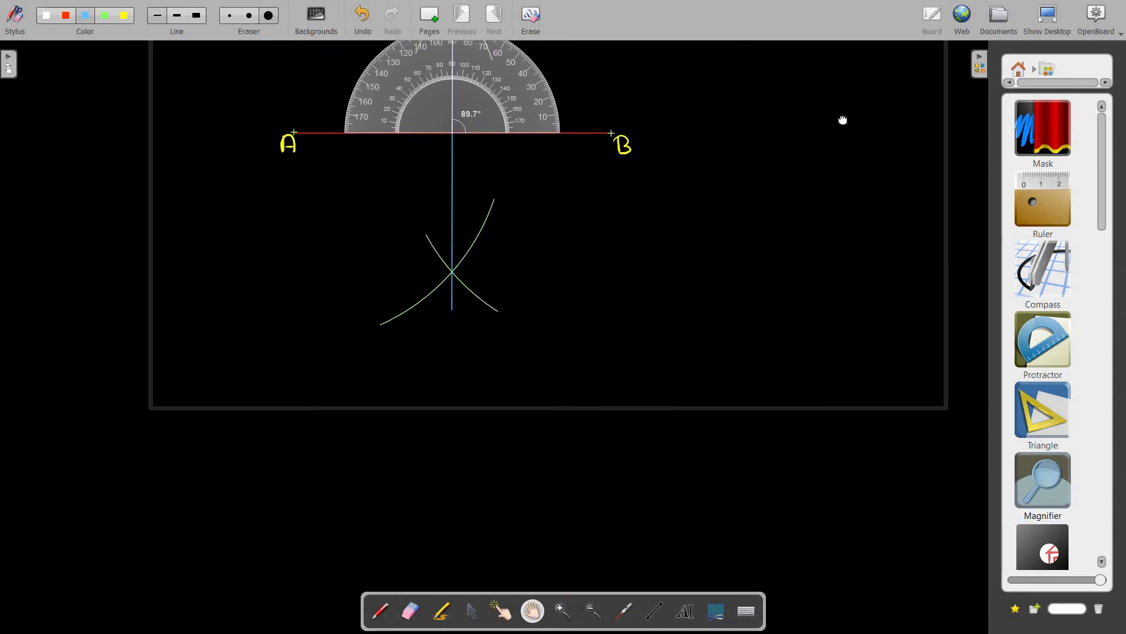
{"action": "left_click_drag", "start_coordinate": [871, 413], "coordinate": [875, 237]}
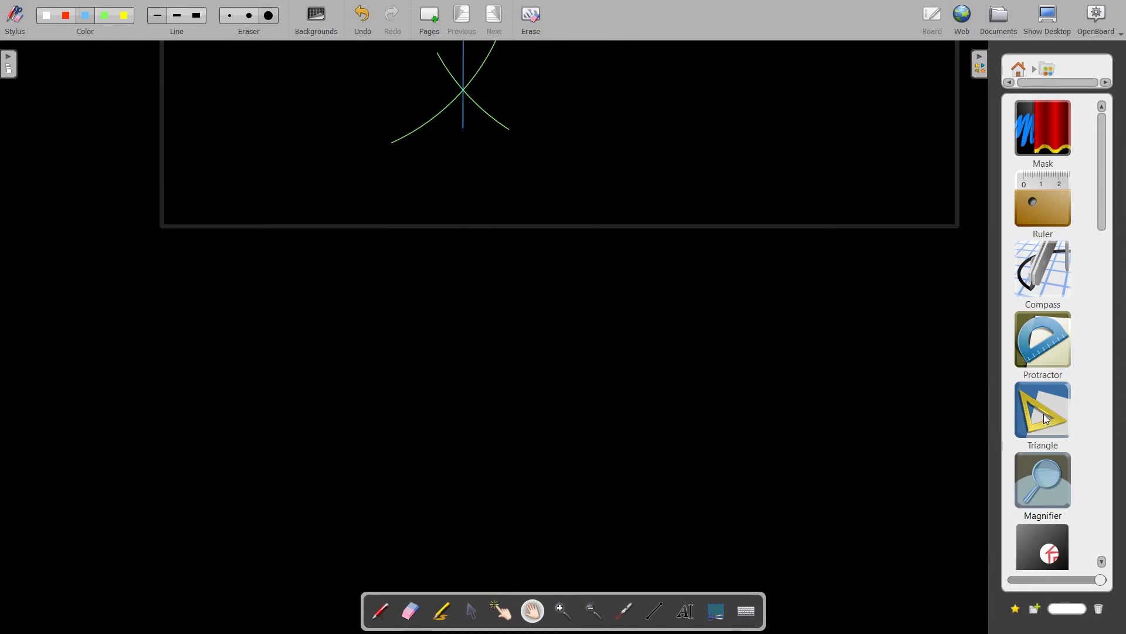
{"action": "left_click_drag", "start_coordinate": [1047, 419], "coordinate": [469, 479]}
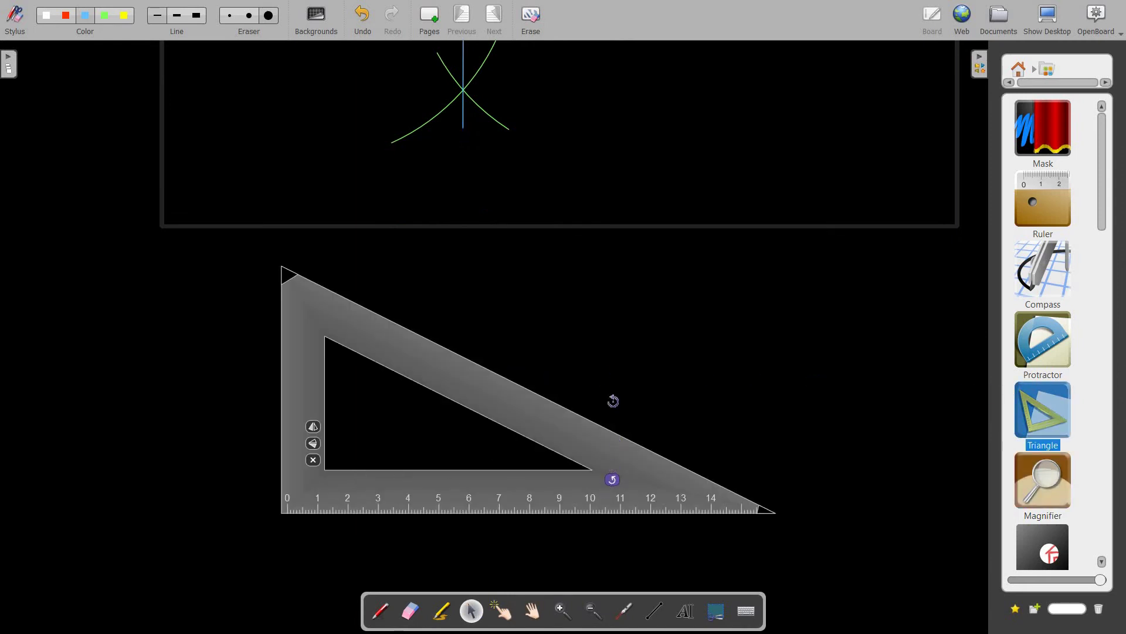
{"action": "left_click_drag", "start_coordinate": [613, 400], "coordinate": [463, 505]}
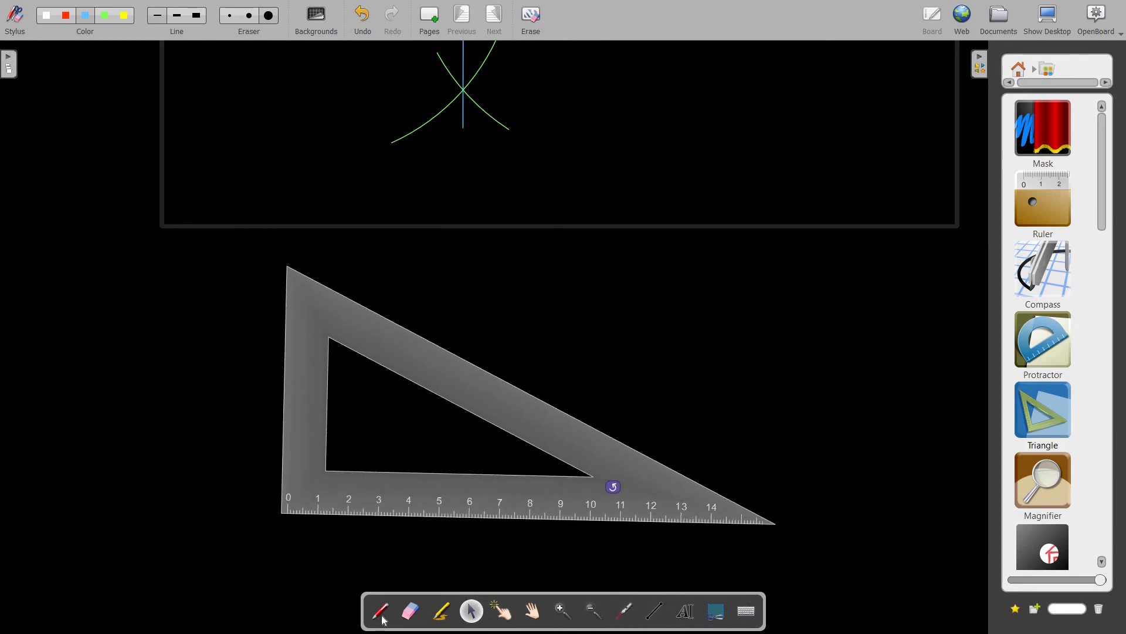
- Draw short red strokes along the triangle's graduated edge, one from about the 6 to the 8 mark, and remove the triangle
{"action": "left_click", "coordinate": [381, 613]}
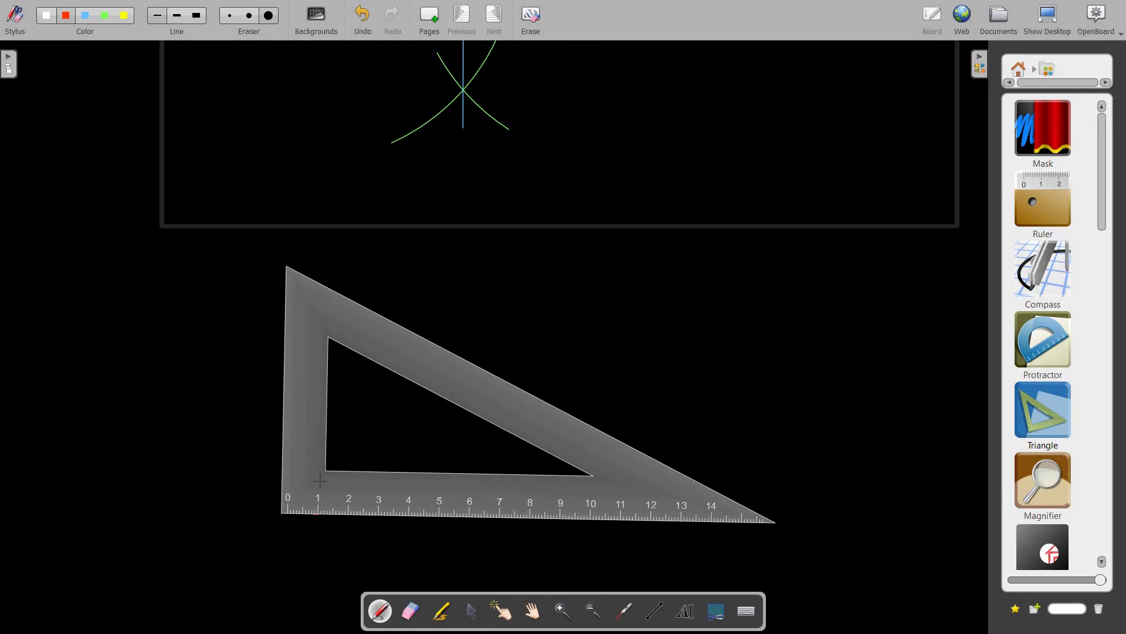
{"action": "left_click_drag", "start_coordinate": [320, 481], "coordinate": [571, 487]}
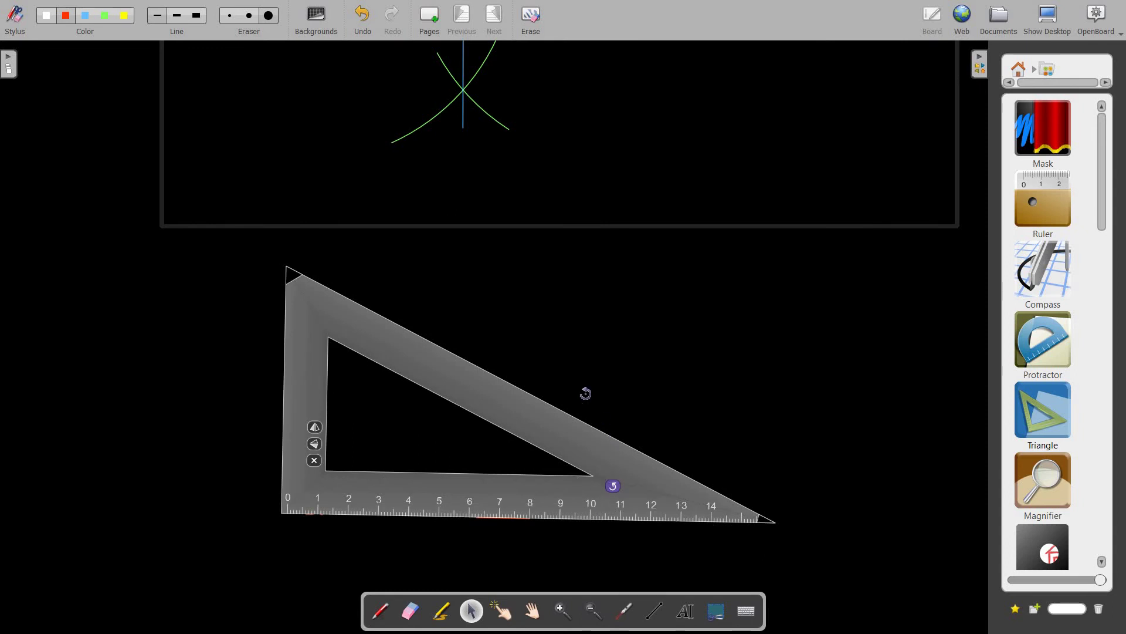
{"action": "left_click_drag", "start_coordinate": [253, 287], "coordinate": [427, 504]}
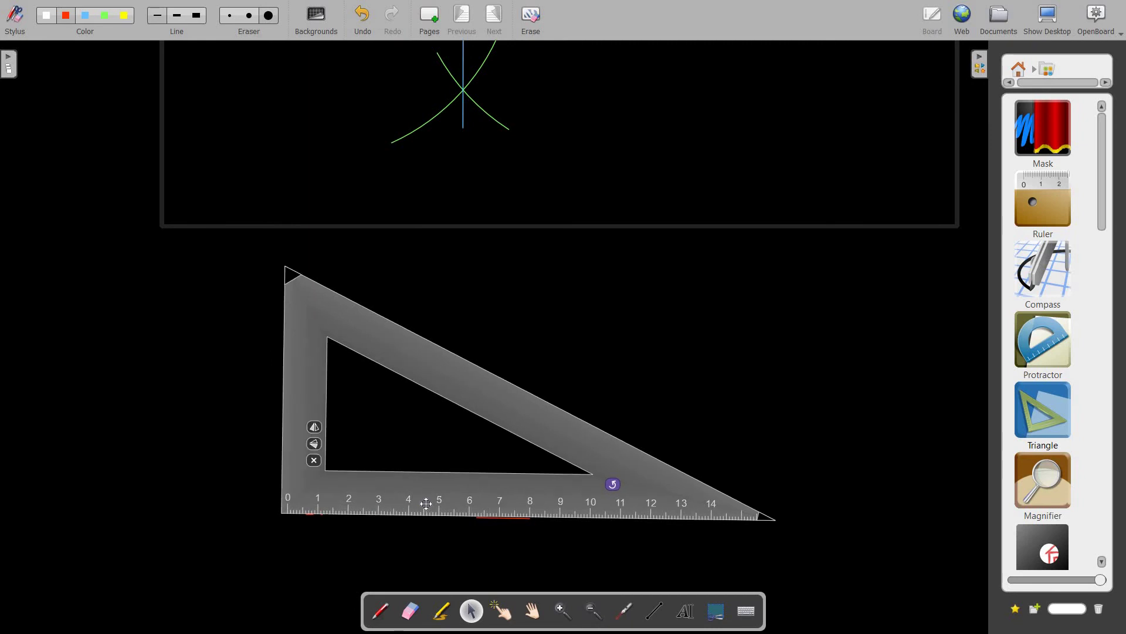
{"action": "left_click", "coordinate": [318, 463]}
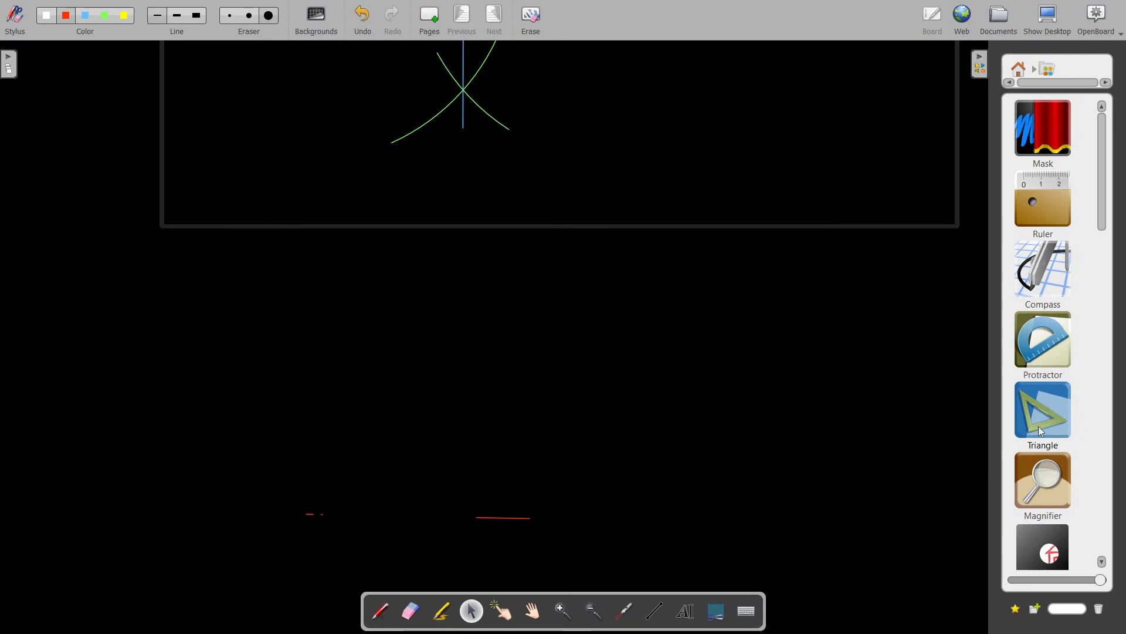
- Place a compass in the empty area below the page frame and draw a full red circle with it
{"action": "left_click_drag", "start_coordinate": [1054, 284], "coordinate": [548, 415]}
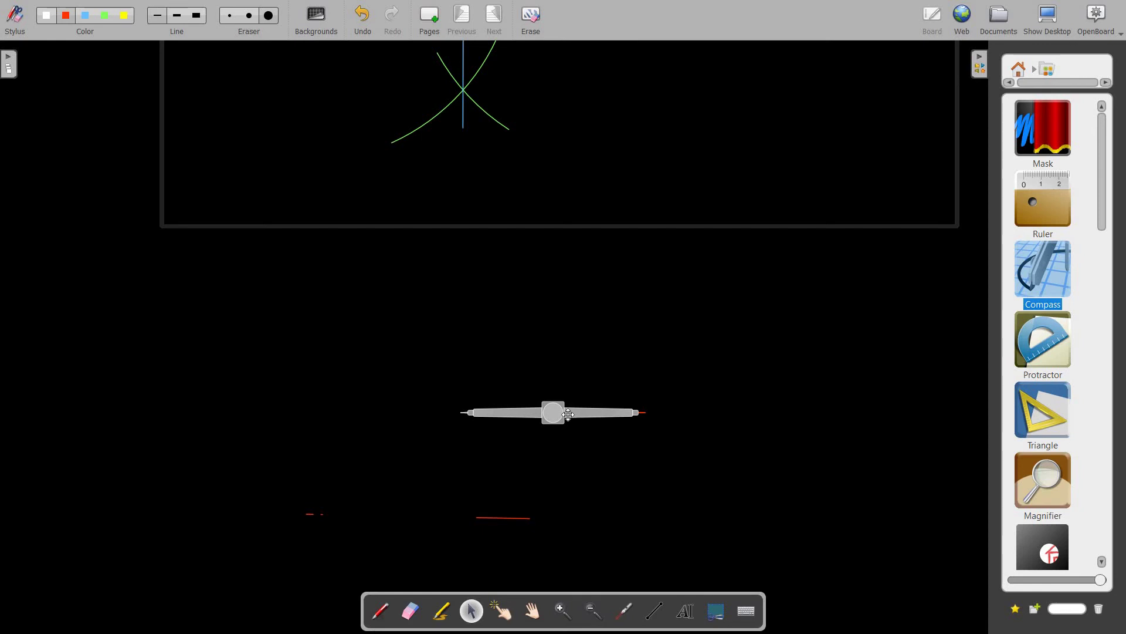
{"action": "mouse_move", "coordinate": [568, 414]}
{"action": "mouse_move", "coordinate": [646, 416]}
{"action": "left_mouse_down"}
{"action": "mouse_move", "coordinate": [409, 261]}
{"action": "mouse_move", "coordinate": [341, 571]}
{"action": "mouse_move", "coordinate": [651, 432]}
{"action": "mouse_move", "coordinate": [651, 397]}
{"action": "mouse_move", "coordinate": [512, 440]}
{"action": "left_mouse_up"}
{"action": "mouse_move", "coordinate": [535, 405]}
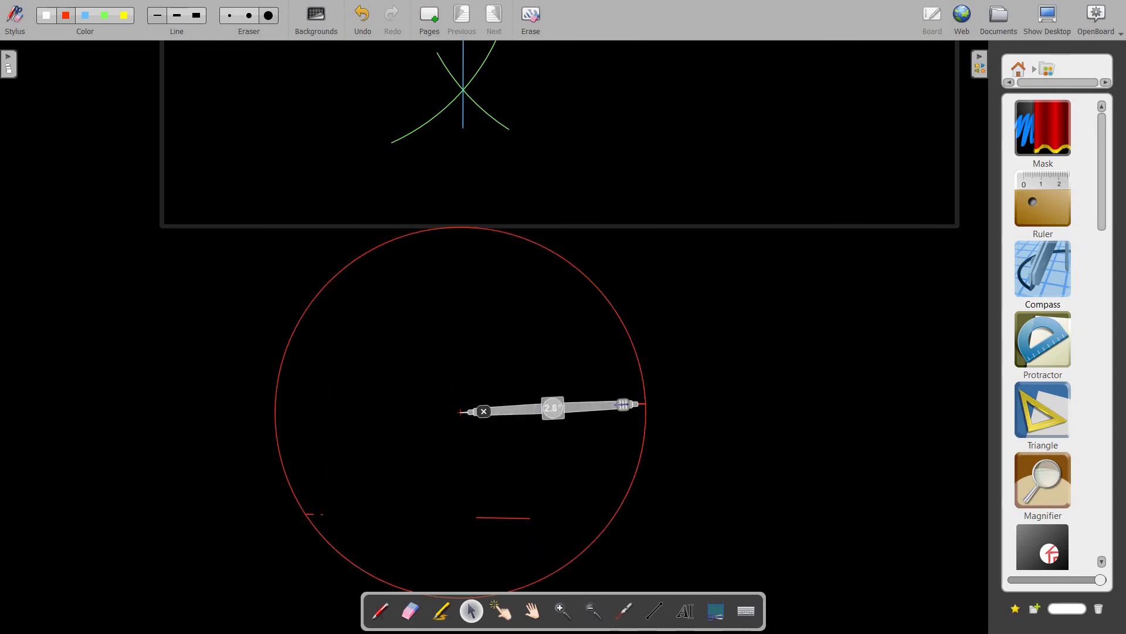
- Widen the compass to 8.8 cm and draw a blue circle concentric with the red one
{"action": "left_click_drag", "start_coordinate": [660, 399], "coordinate": [719, 394]}
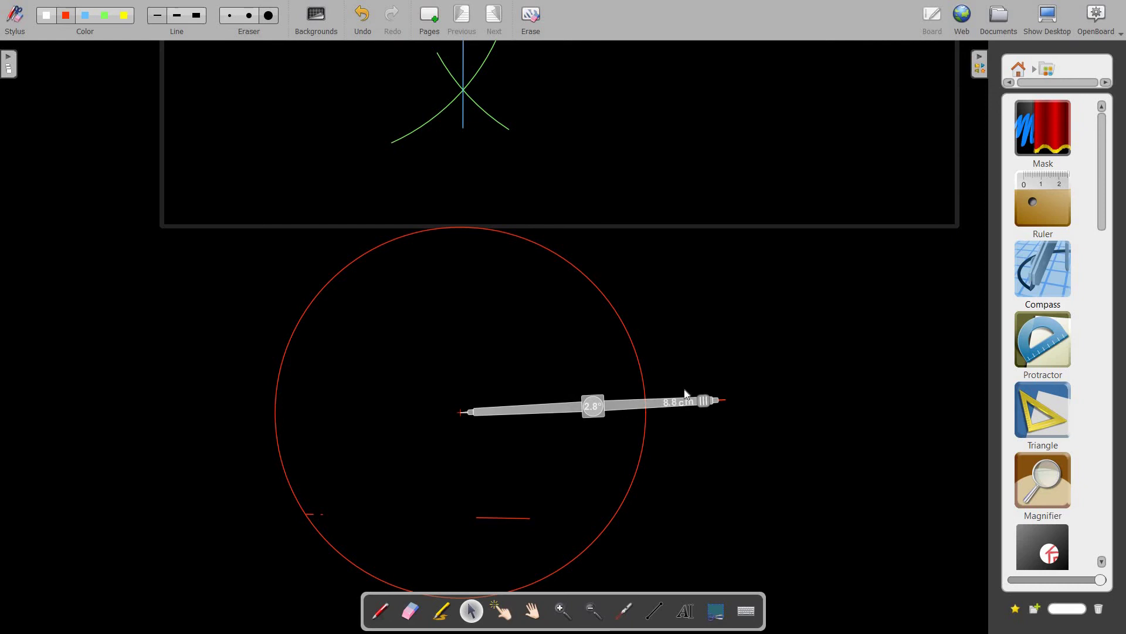
{"action": "left_click", "coordinate": [87, 16]}
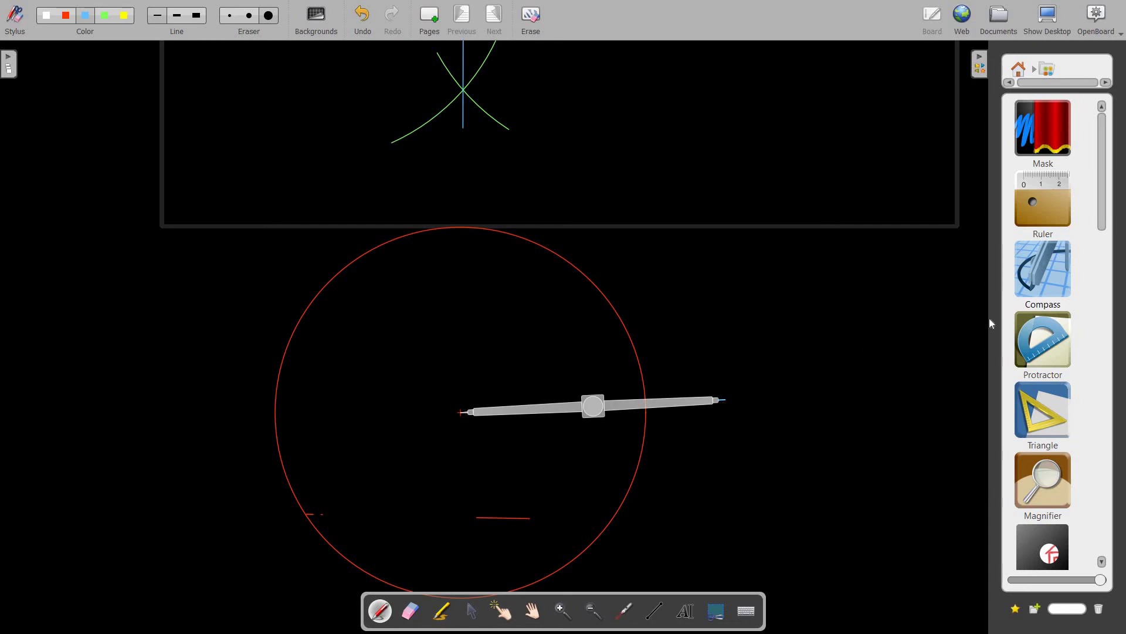
{"action": "left_click_drag", "start_coordinate": [1037, 266], "coordinate": [542, 428]}
{"action": "key", "text": "ctrl+z"}
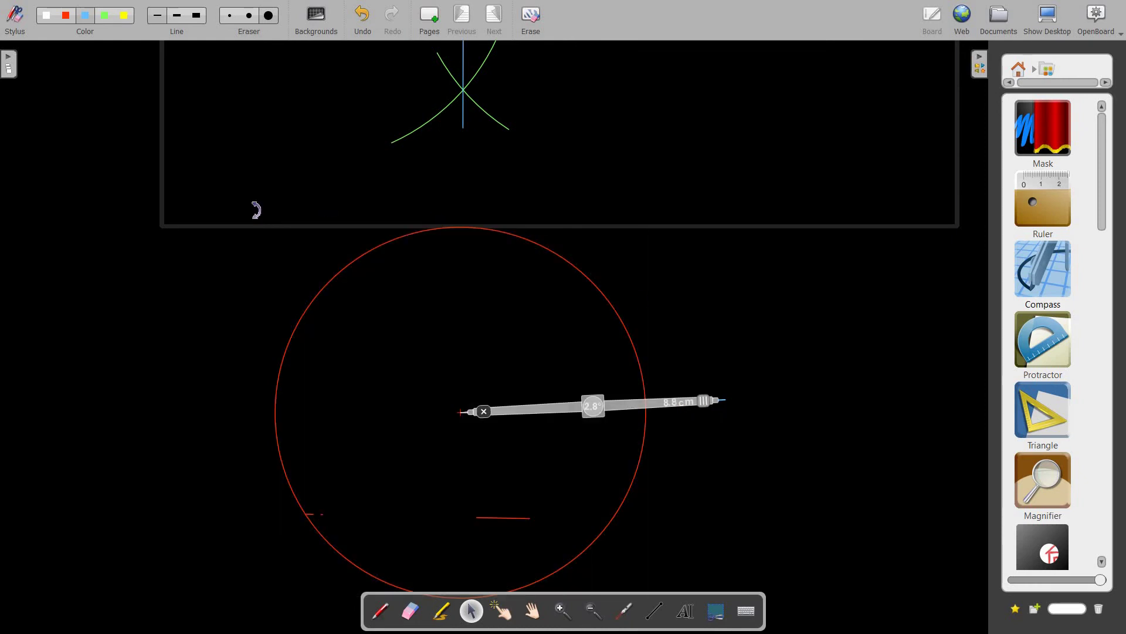
{"action": "mouse_move", "coordinate": [722, 401]}
{"action": "left_mouse_down"}
{"action": "mouse_move", "coordinate": [687, 273]}
{"action": "mouse_move", "coordinate": [201, 371]}
{"action": "mouse_move", "coordinate": [451, 631]}
{"action": "mouse_move", "coordinate": [720, 386]}
{"action": "mouse_move", "coordinate": [556, 403]}
{"action": "left_mouse_up"}
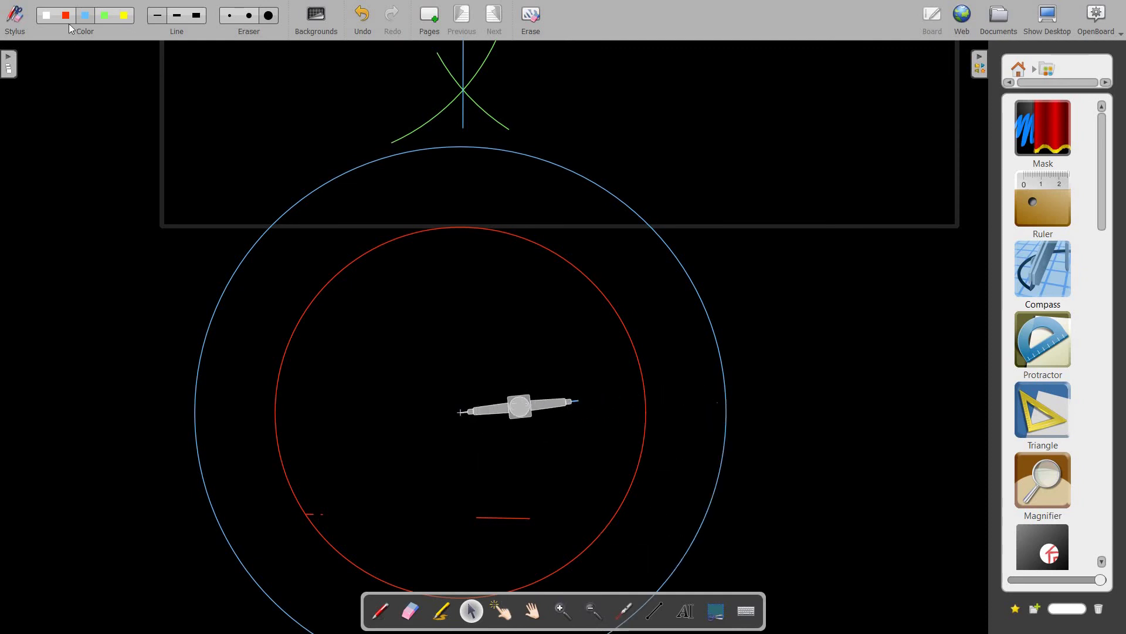
- Draw a yellow circle of 3.9 cm radius inside the red one from the same centre, and remove the compass
{"action": "left_click", "coordinate": [123, 17]}
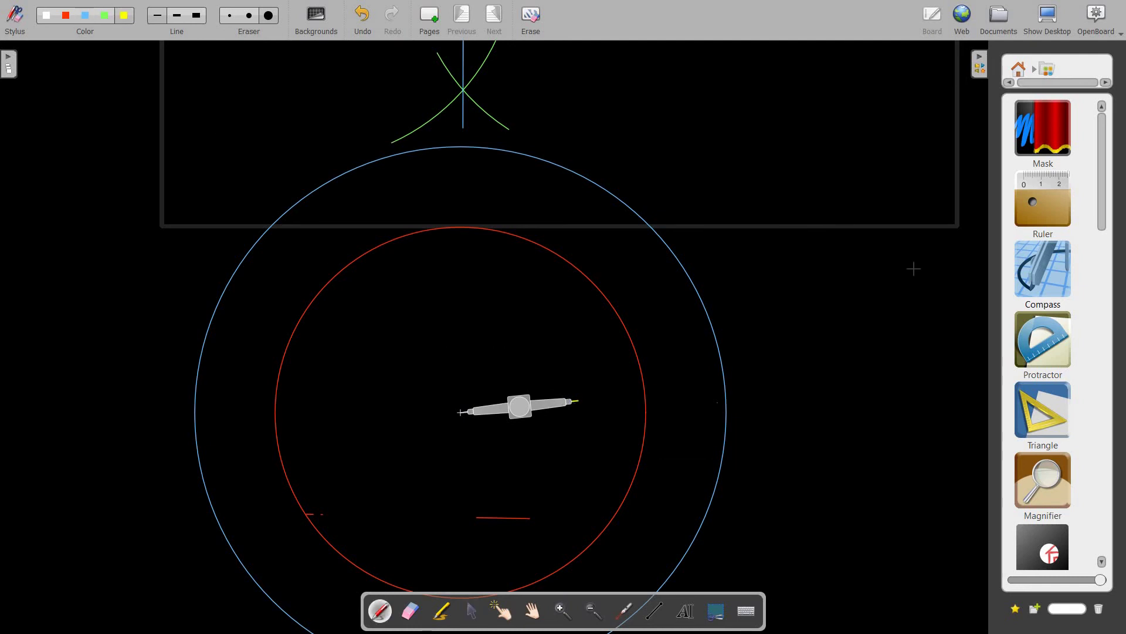
{"action": "left_click_drag", "start_coordinate": [1047, 272], "coordinate": [496, 392]}
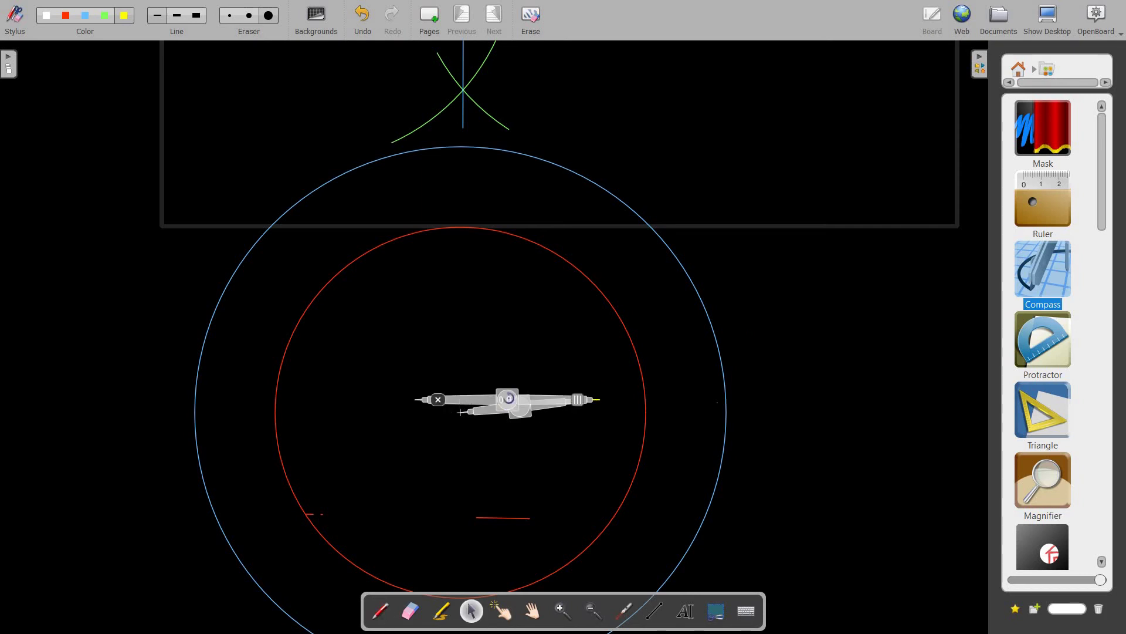
{"action": "left_click", "coordinate": [438, 399]}
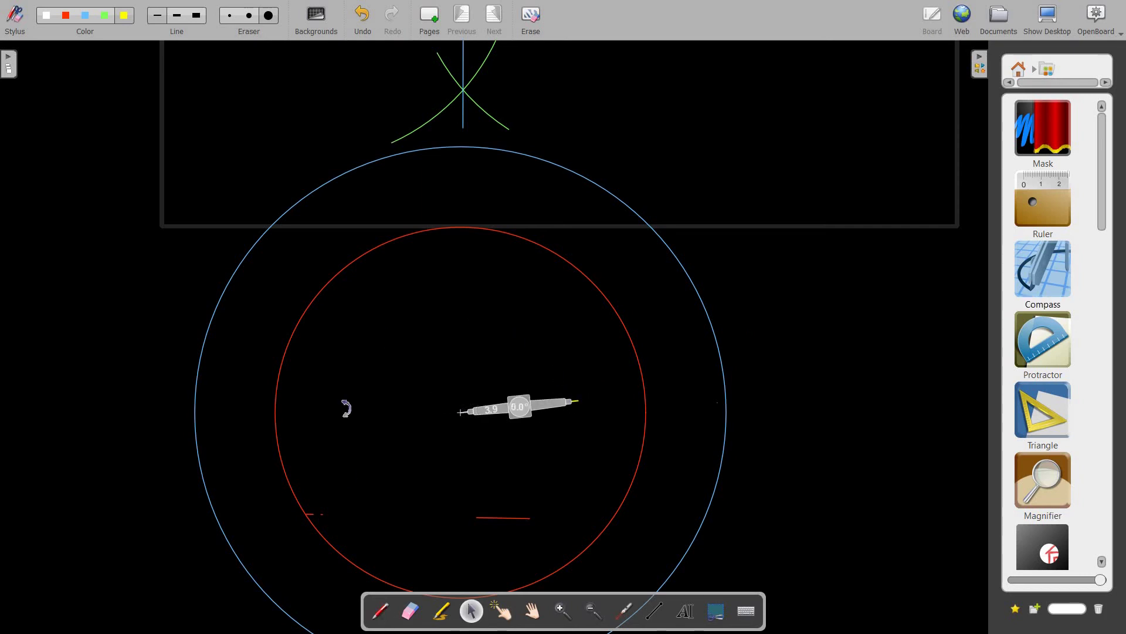
{"action": "left_click_drag", "start_coordinate": [572, 402], "coordinate": [450, 296]}
{"action": "mouse_move", "coordinate": [623, 465]}
{"action": "left_mouse_down"}
{"action": "mouse_move", "coordinate": [616, 397]}
{"action": "mouse_move", "coordinate": [592, 429]}
{"action": "mouse_move", "coordinate": [581, 414]}
{"action": "left_mouse_up"}
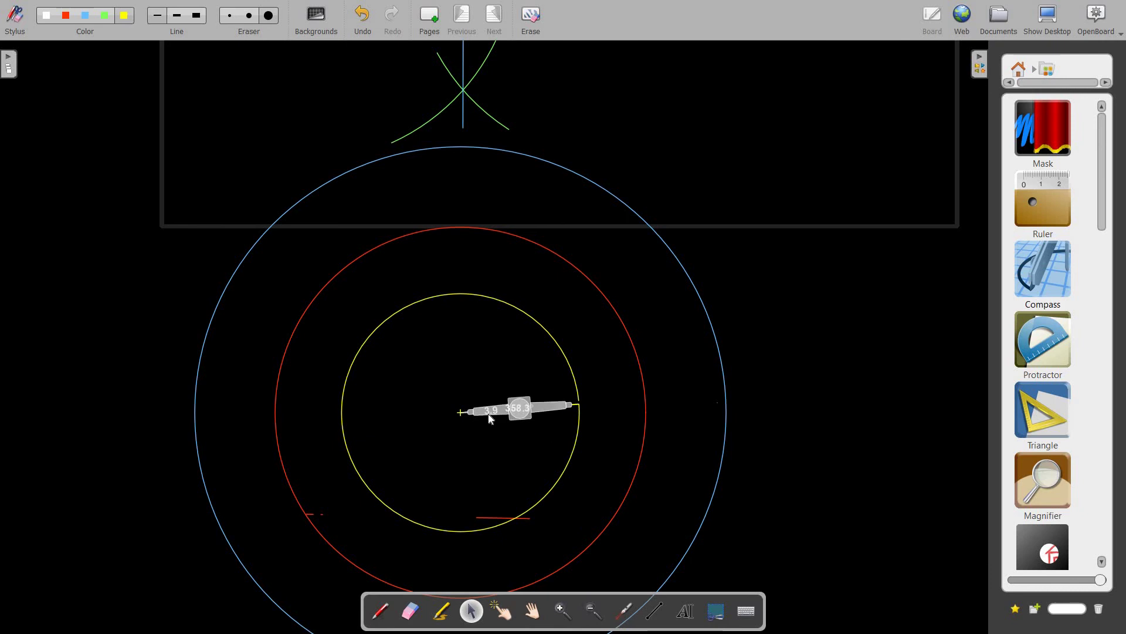
{"action": "mouse_move", "coordinate": [492, 416]}
{"action": "key", "text": "Delete"}
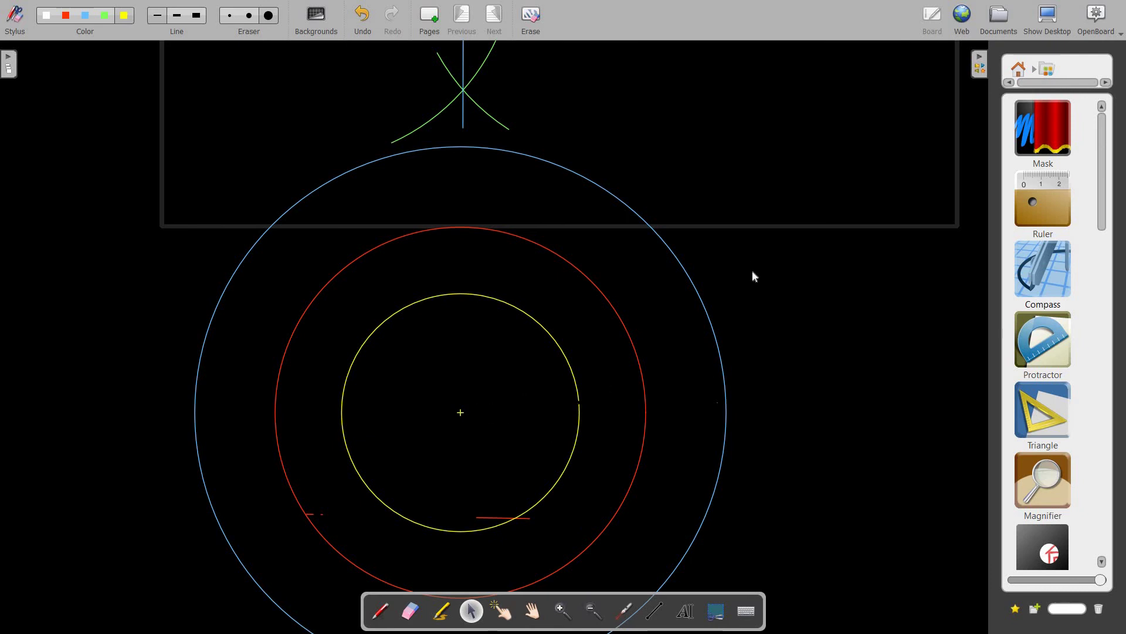
- Add the GeoInfo world map to the empty area below the circles and select it
{"action": "left_click", "coordinate": [532, 612]}
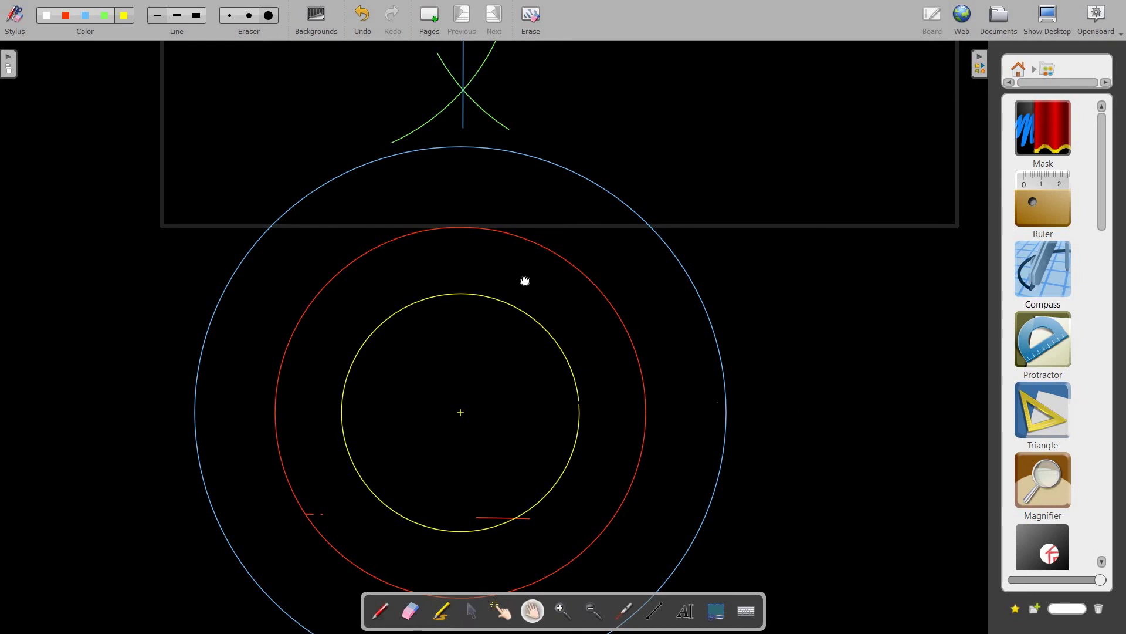
{"action": "mouse_move", "coordinate": [526, 281]}
{"action": "left_mouse_down"}
{"action": "mouse_move", "coordinate": [428, 254]}
{"action": "mouse_move", "coordinate": [892, 228]}
{"action": "mouse_move", "coordinate": [714, 528]}
{"action": "mouse_move", "coordinate": [803, 629]}
{"action": "mouse_move", "coordinate": [920, 626]}
{"action": "mouse_move", "coordinate": [822, 347]}
{"action": "mouse_move", "coordinate": [918, 616]}
{"action": "mouse_move", "coordinate": [904, 593]}
{"action": "left_mouse_up"}
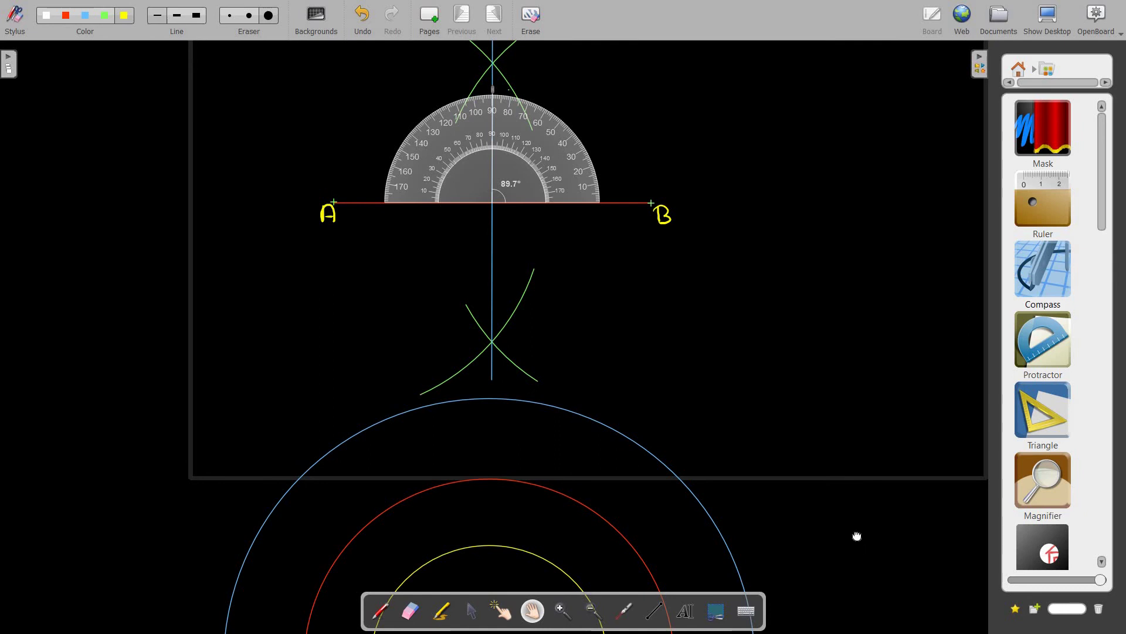
{"action": "scroll", "coordinate": [786, 301], "scroll_direction": "down", "scroll_amount": 8}
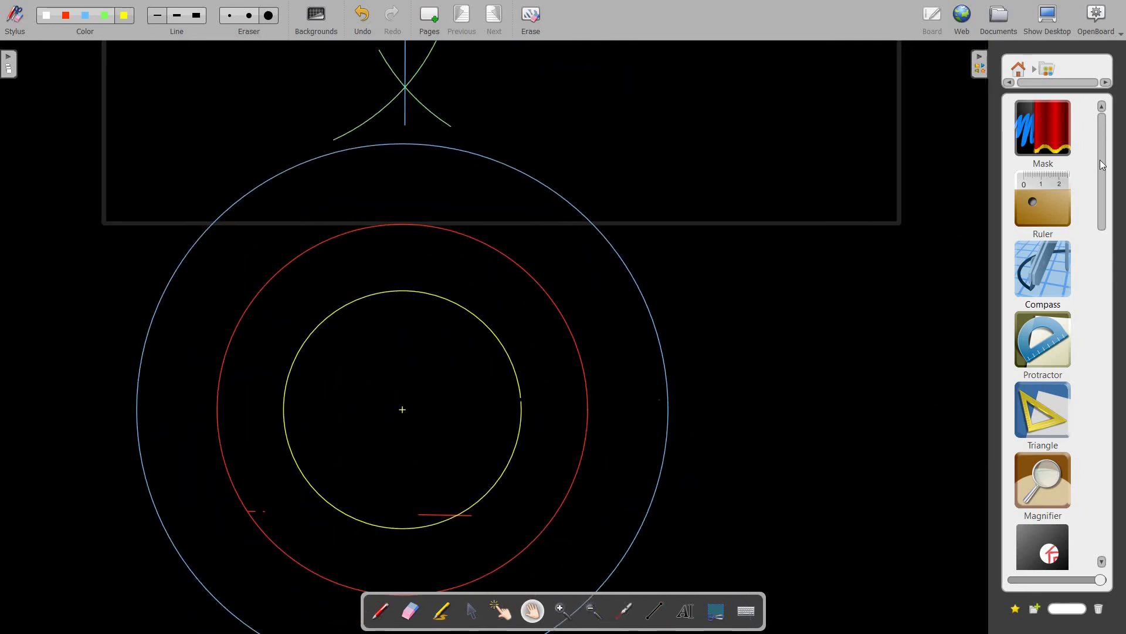
{"action": "scroll", "coordinate": [1043, 293], "scroll_direction": "down", "scroll_amount": 3}
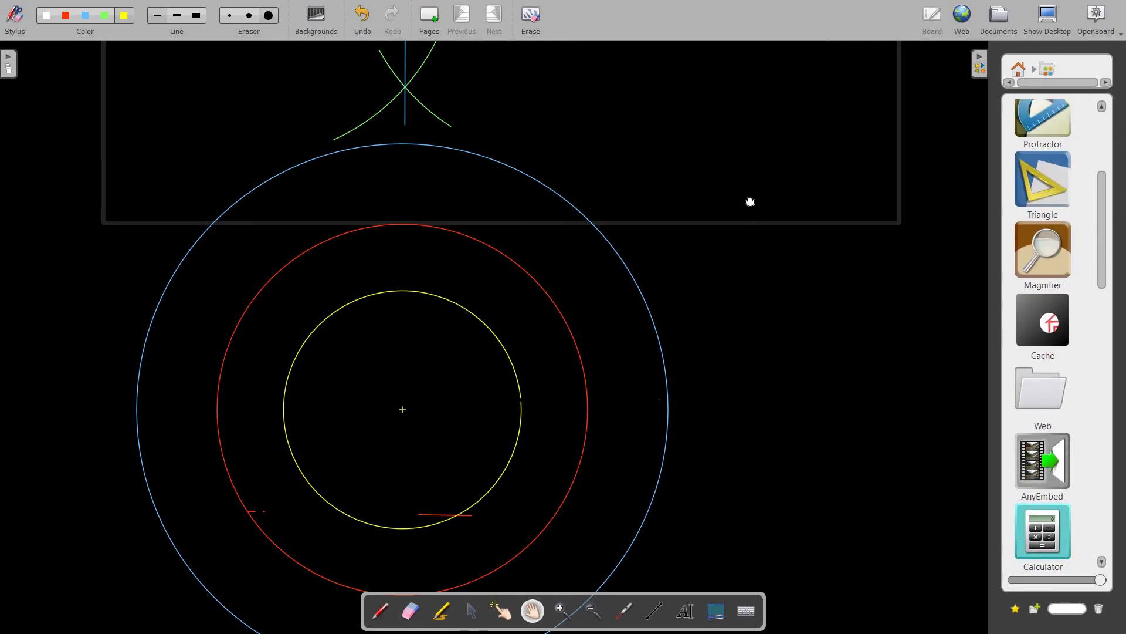
{"action": "left_click_drag", "start_coordinate": [751, 202], "coordinate": [754, 83]}
{"action": "left_click_drag", "start_coordinate": [757, 305], "coordinate": [763, 82]}
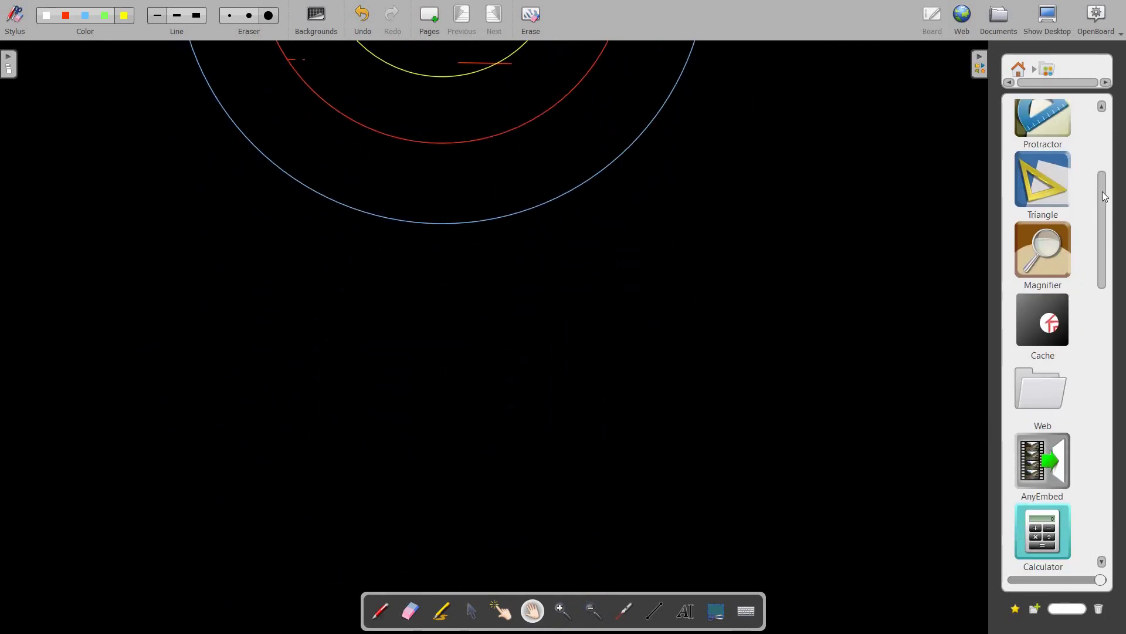
{"action": "scroll", "coordinate": [1114, 244], "scroll_direction": "down", "scroll_amount": 3}
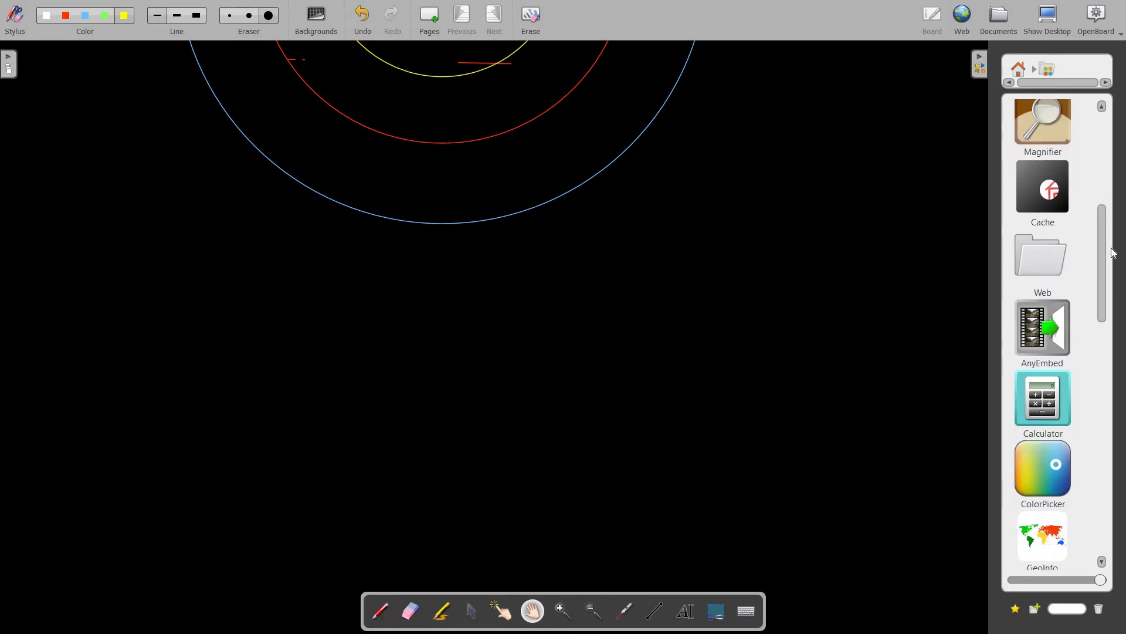
{"action": "scroll", "coordinate": [1096, 320], "scroll_direction": "down", "scroll_amount": 2}
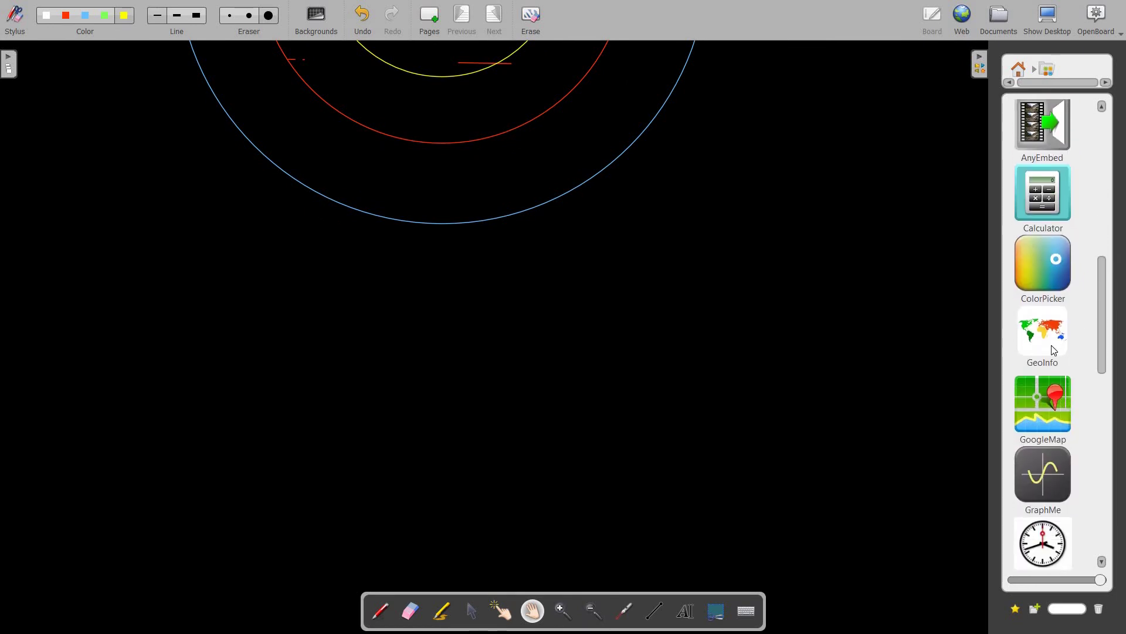
{"action": "left_click_drag", "start_coordinate": [1051, 347], "coordinate": [469, 432]}
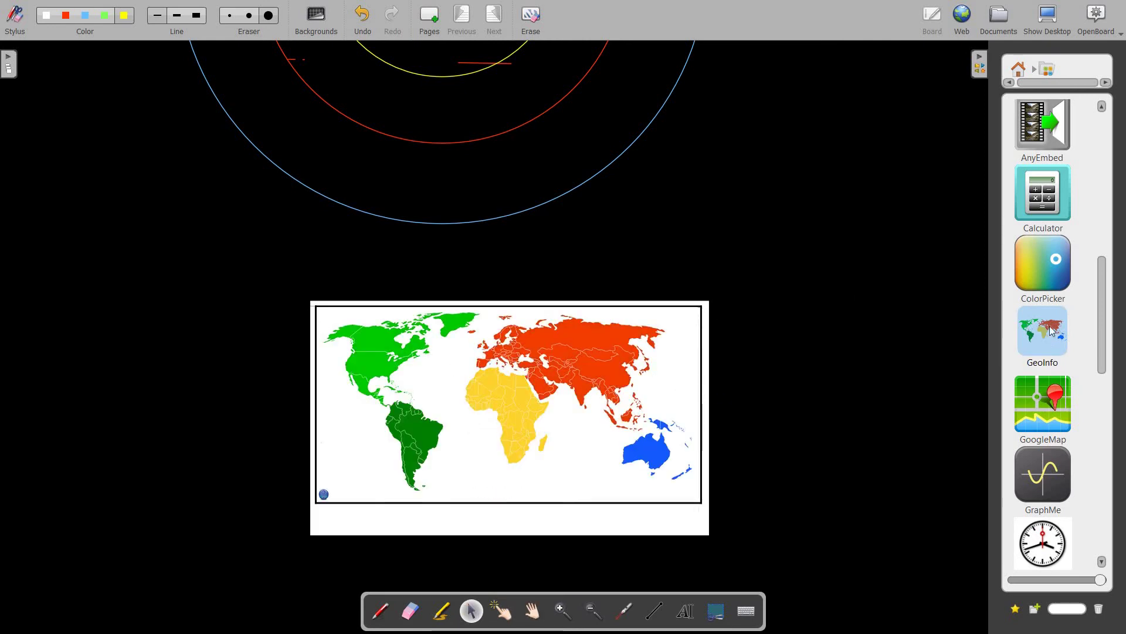
{"action": "left_click_drag", "start_coordinate": [1051, 337], "coordinate": [612, 410]}
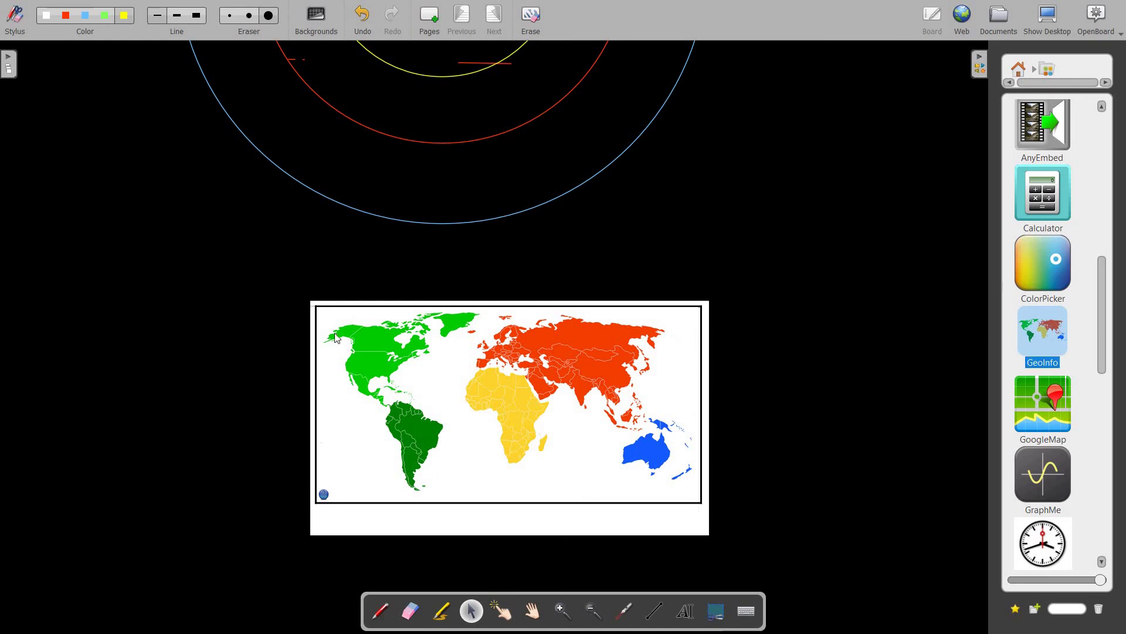
{"action": "left_click", "coordinate": [317, 309]}
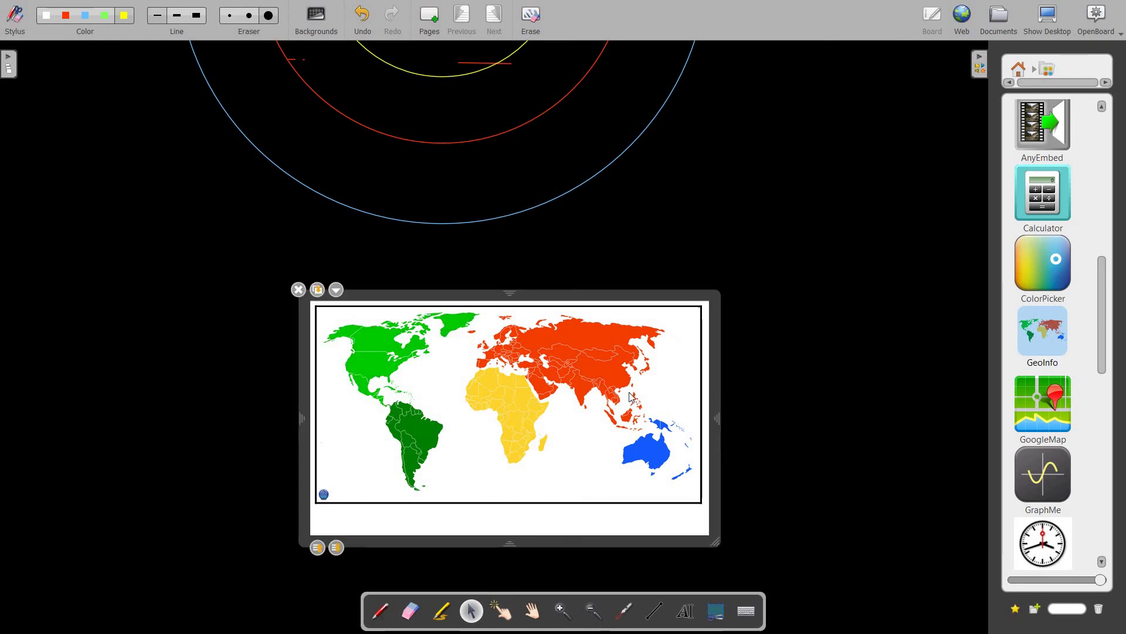
- Enlarge the GeoInfo world map in width and height, open its Eurasia map and dismiss the file download window
{"action": "left_click_drag", "start_coordinate": [718, 417], "coordinate": [845, 396]}
{"action": "left_click_drag", "start_coordinate": [563, 290], "coordinate": [564, 143]}
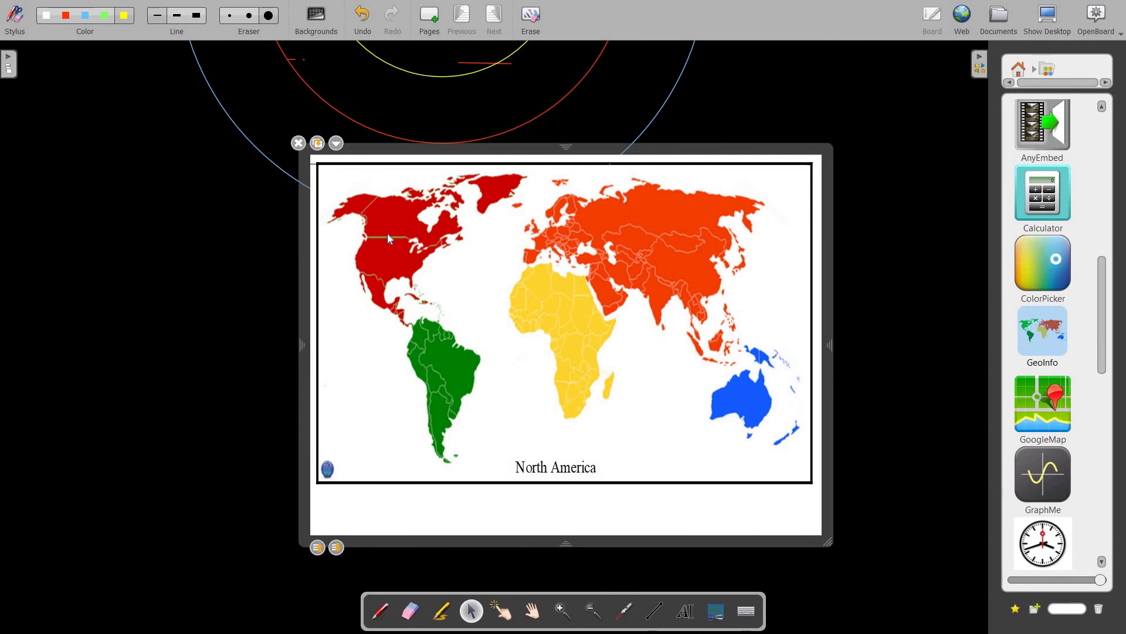
{"action": "left_click", "coordinate": [452, 387]}
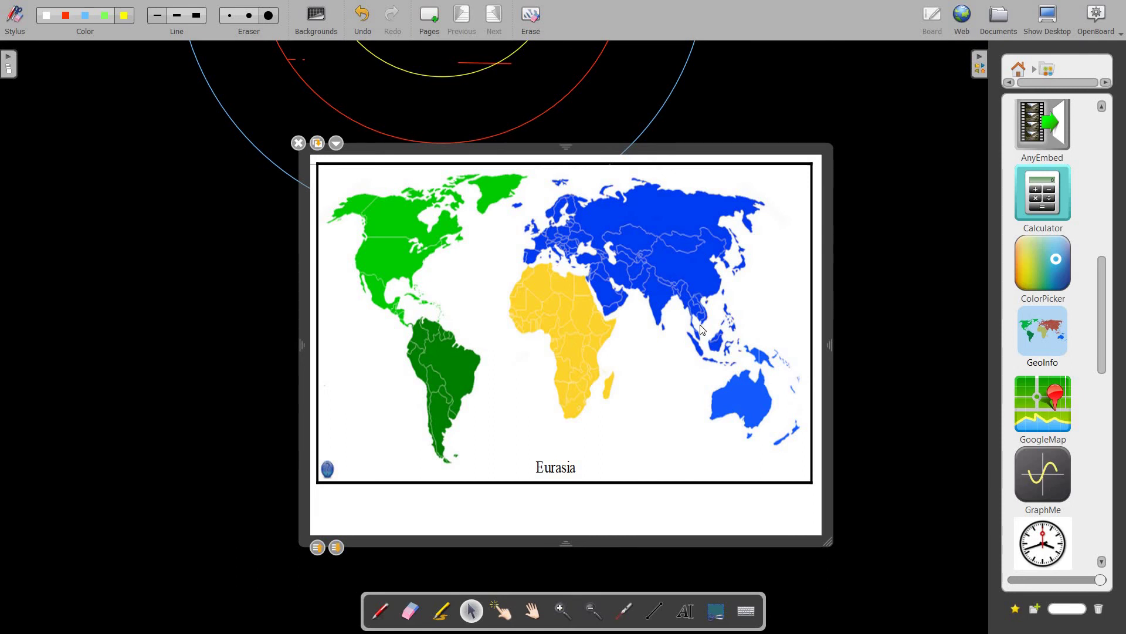
{"action": "left_click", "coordinate": [632, 241]}
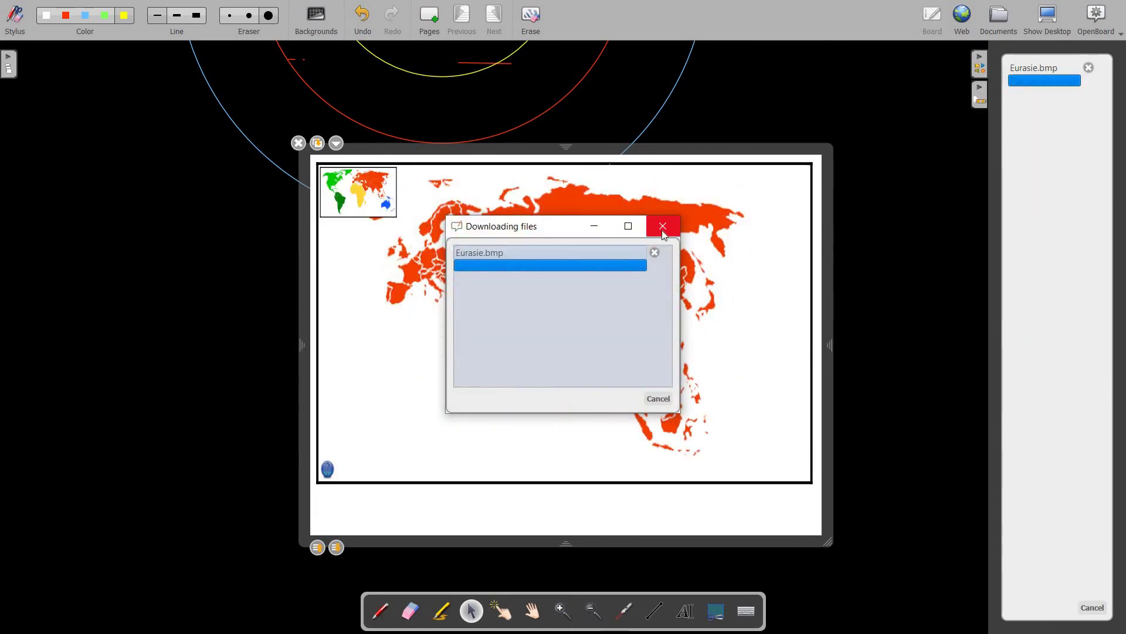
{"action": "left_click", "coordinate": [664, 227]}
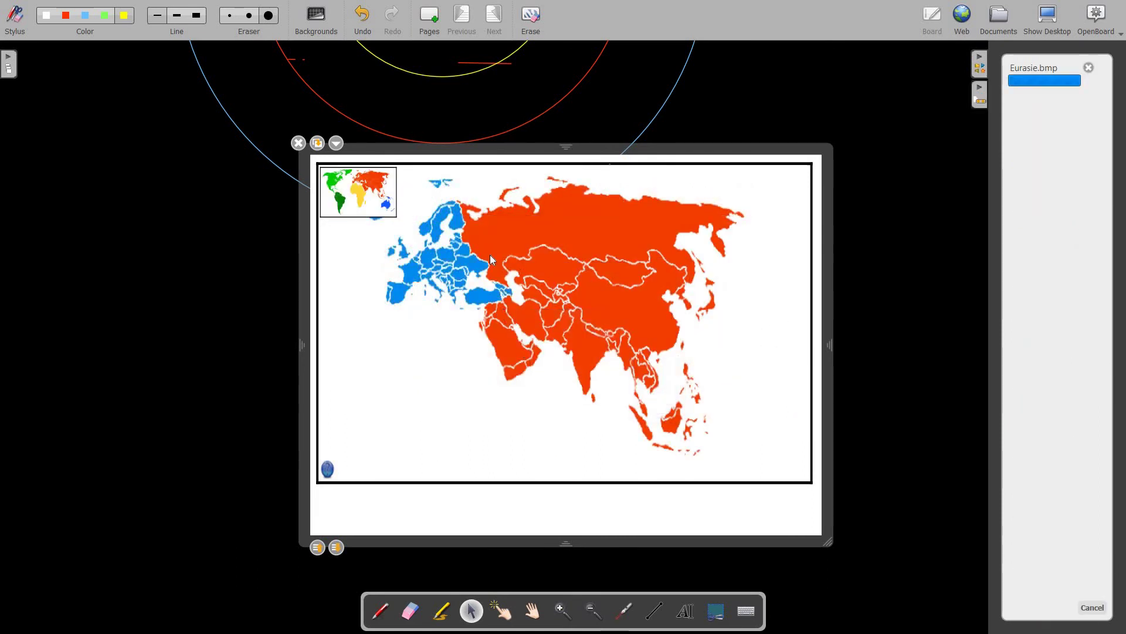
- Replace the GeoInfo map with a GraphMe widget below the circles and plot the function sin(x) in it
{"action": "left_click", "coordinate": [298, 143]}
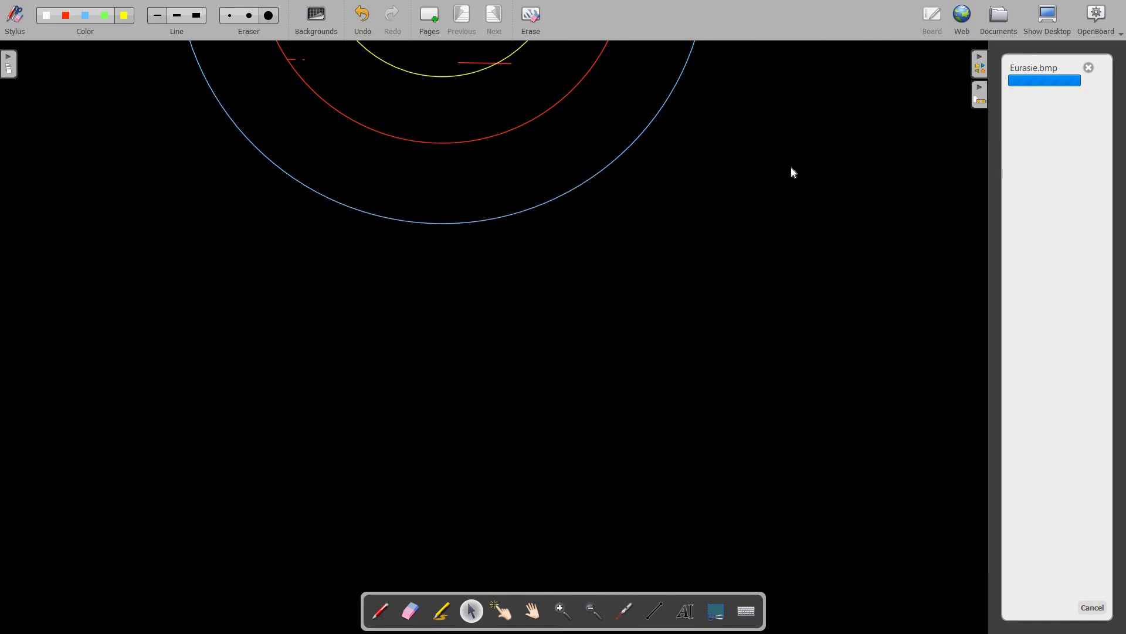
{"action": "left_click", "coordinate": [980, 64]}
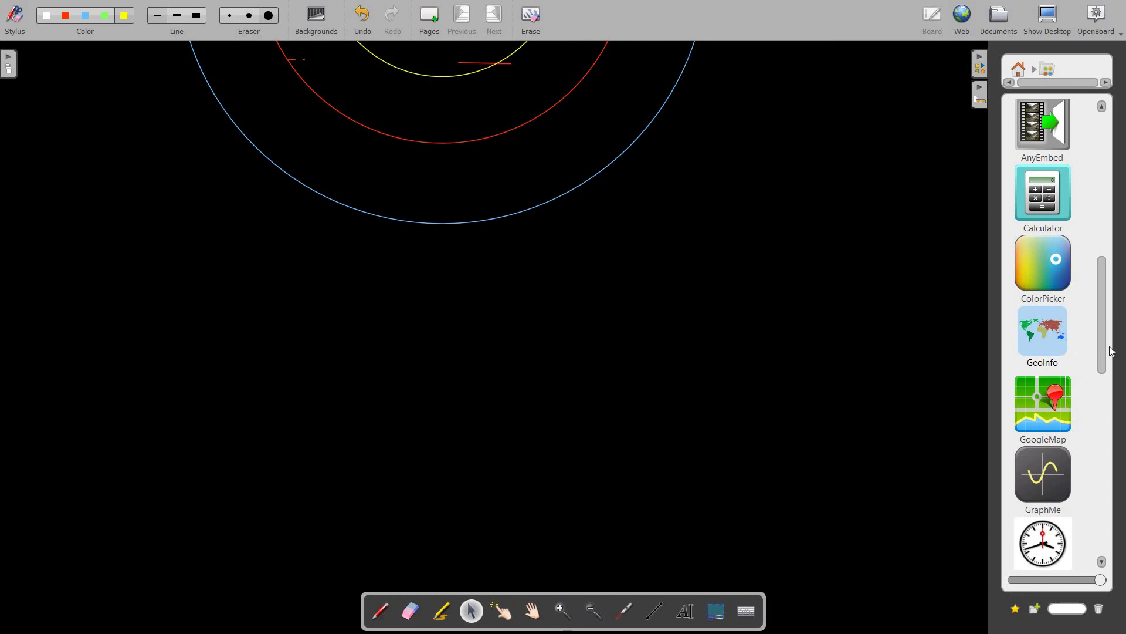
{"action": "scroll", "coordinate": [1112, 351], "scroll_direction": "down", "scroll_amount": 3}
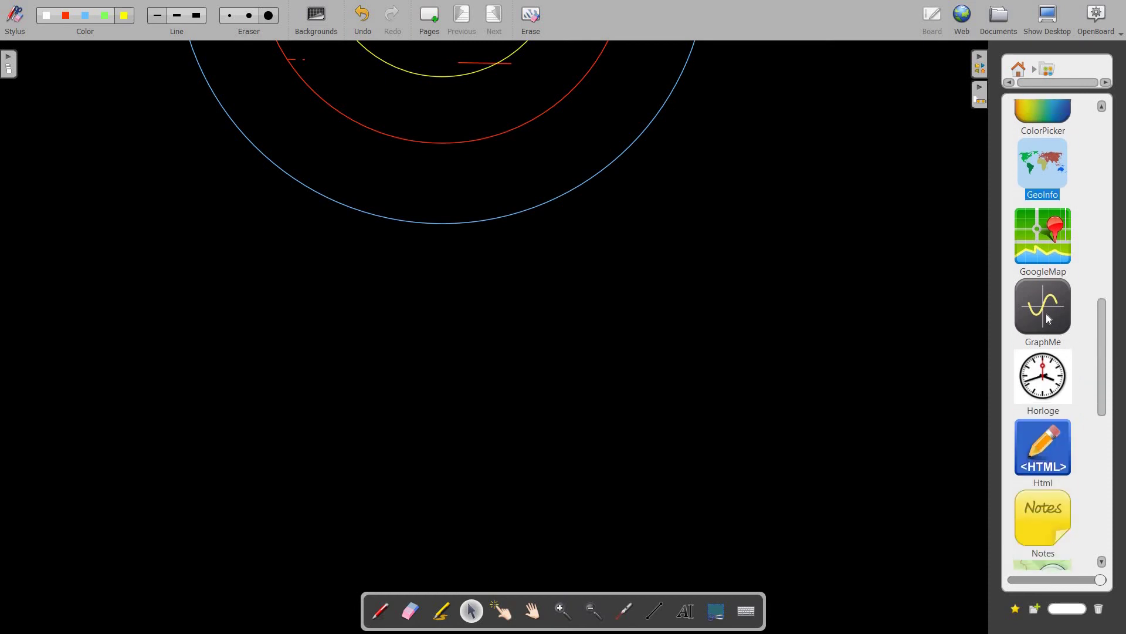
{"action": "left_click_drag", "start_coordinate": [1049, 319], "coordinate": [456, 352]}
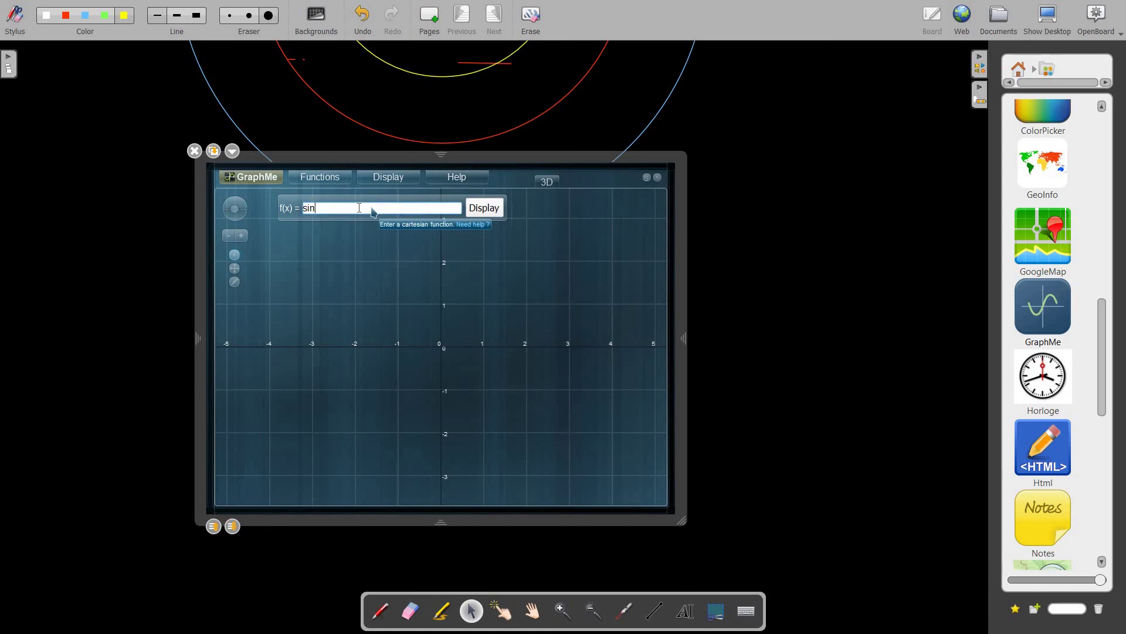
{"action": "type", "text": "(x"}
{"action": "left_click", "coordinate": [491, 213]}
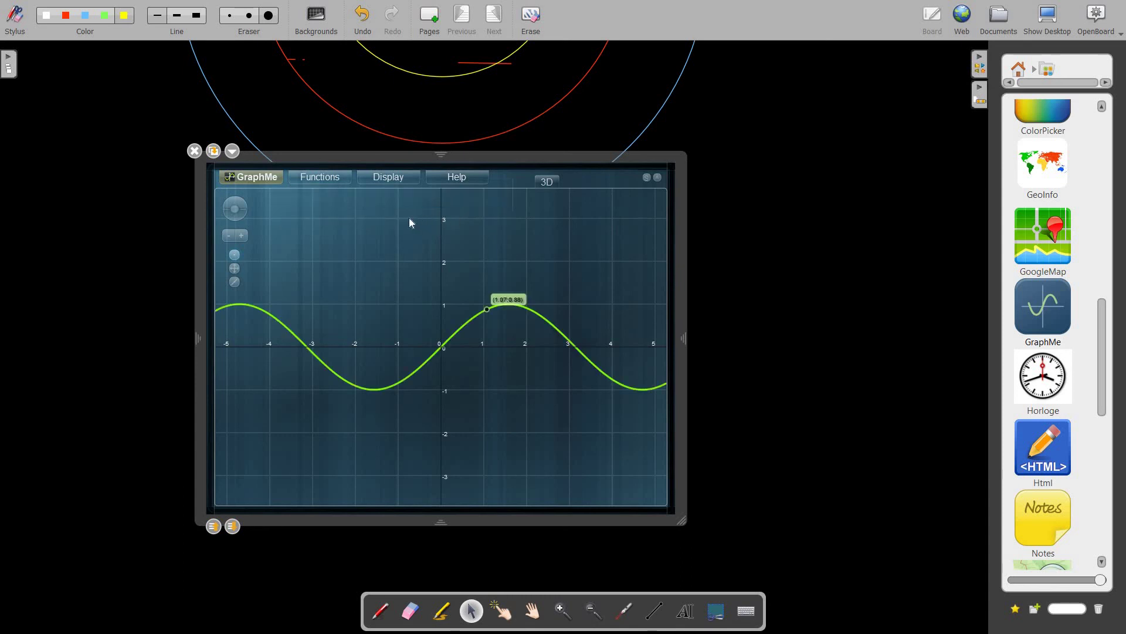
- Look through GraphMe's display parameters and its usage help on supported functions
{"action": "left_click", "coordinate": [392, 178]}
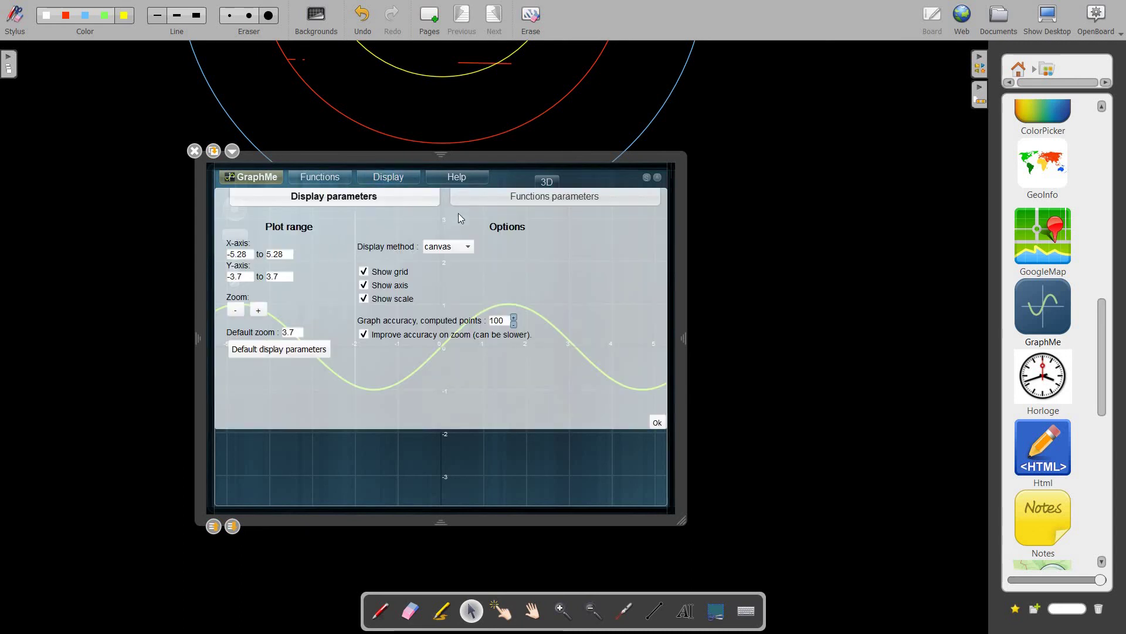
{"action": "left_click", "coordinate": [396, 184]}
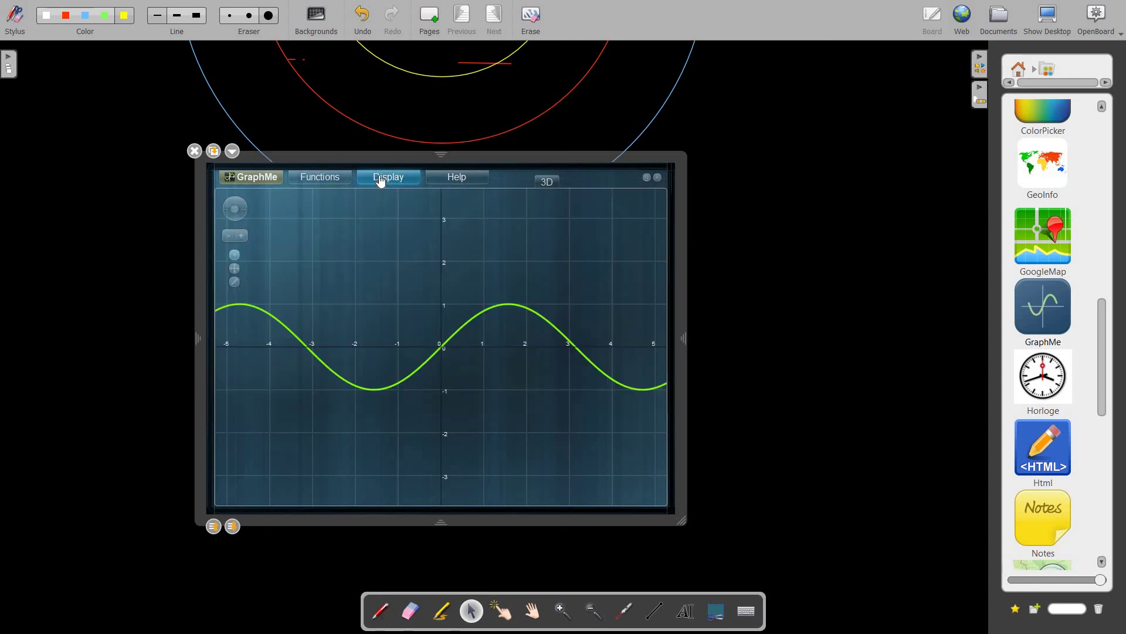
{"action": "left_click", "coordinate": [382, 180]}
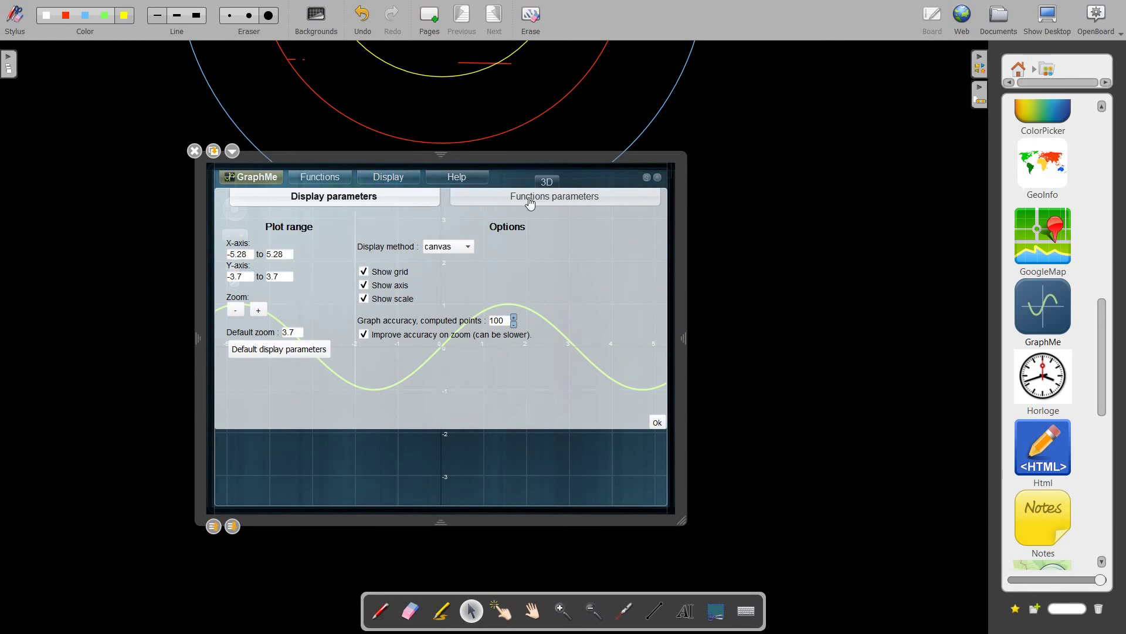
{"action": "left_click", "coordinate": [458, 184]}
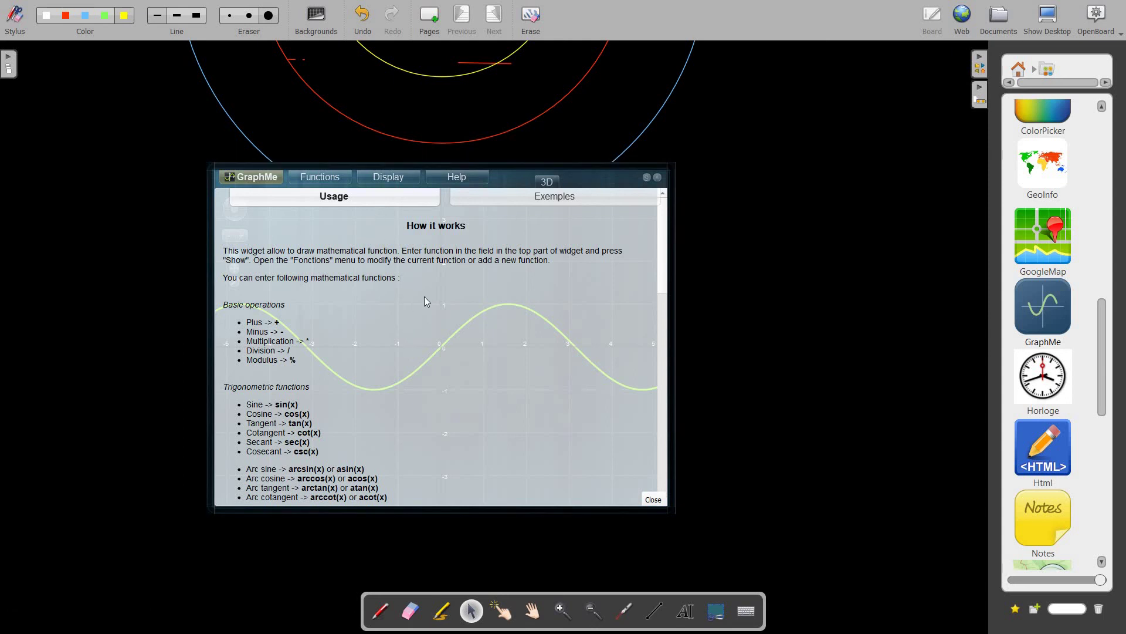
{"action": "left_click", "coordinate": [272, 179]}
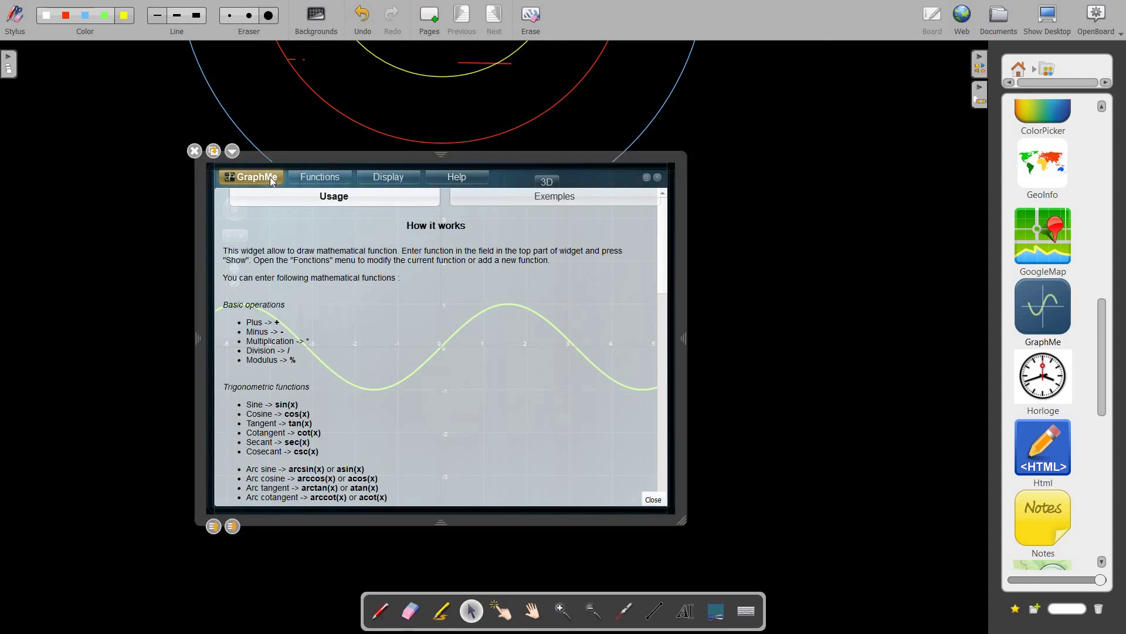
- Add cos(x) as a second Cartesian function to the graph and return to the plot
{"action": "left_click", "coordinate": [311, 178]}
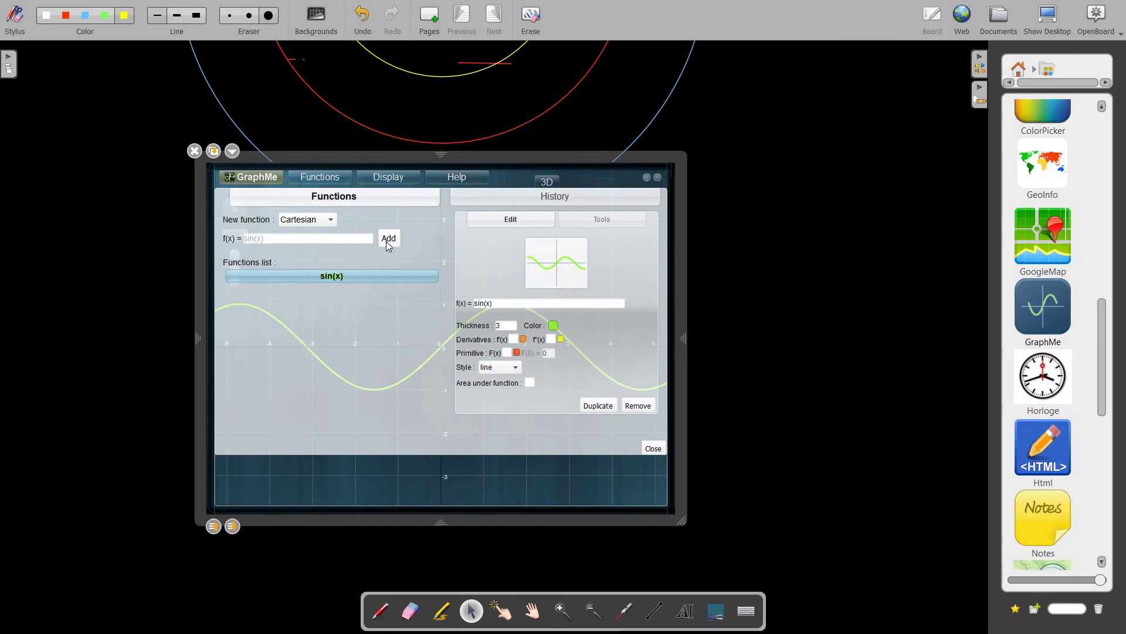
{"action": "left_click", "coordinate": [388, 240]}
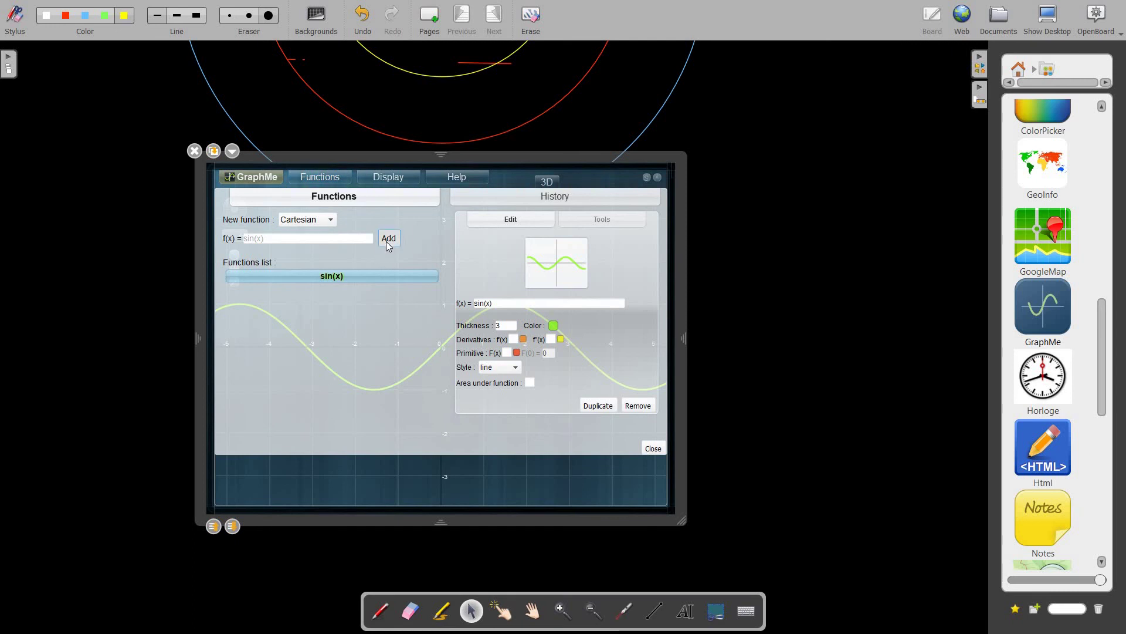
{"action": "left_click", "coordinate": [345, 237]}
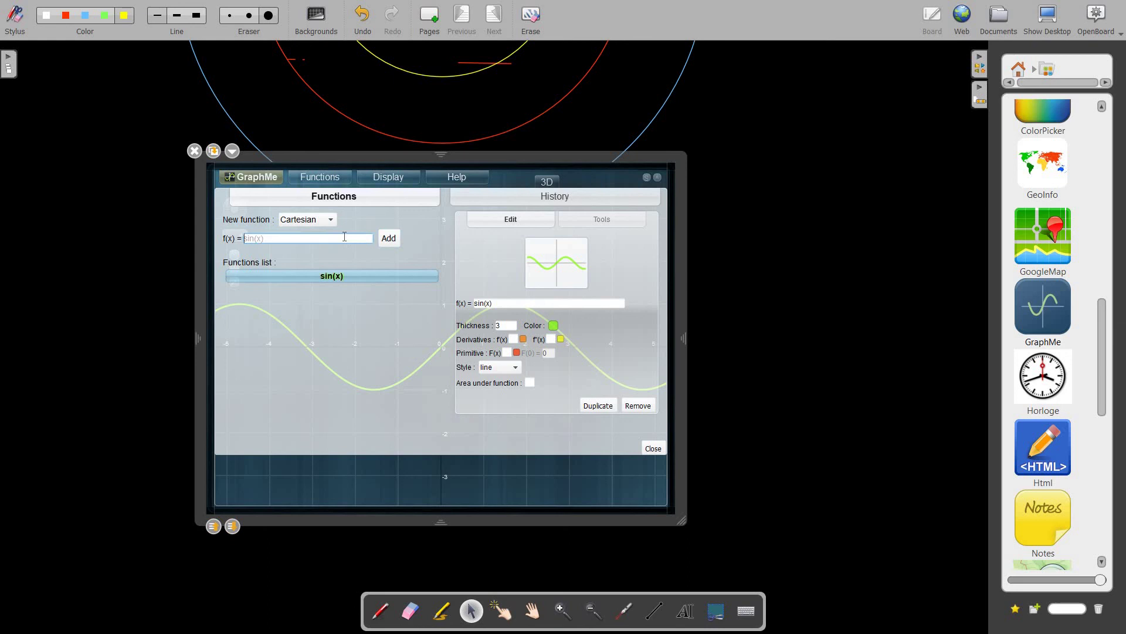
{"action": "type", "text": "cos(x)"}
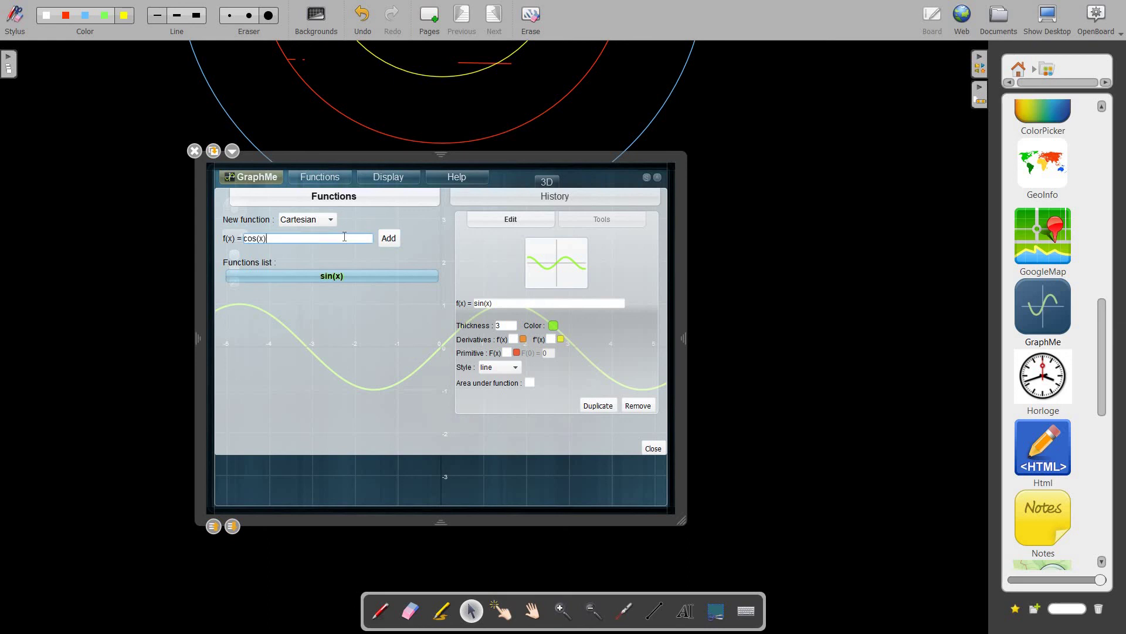
{"action": "left_click", "coordinate": [391, 241]}
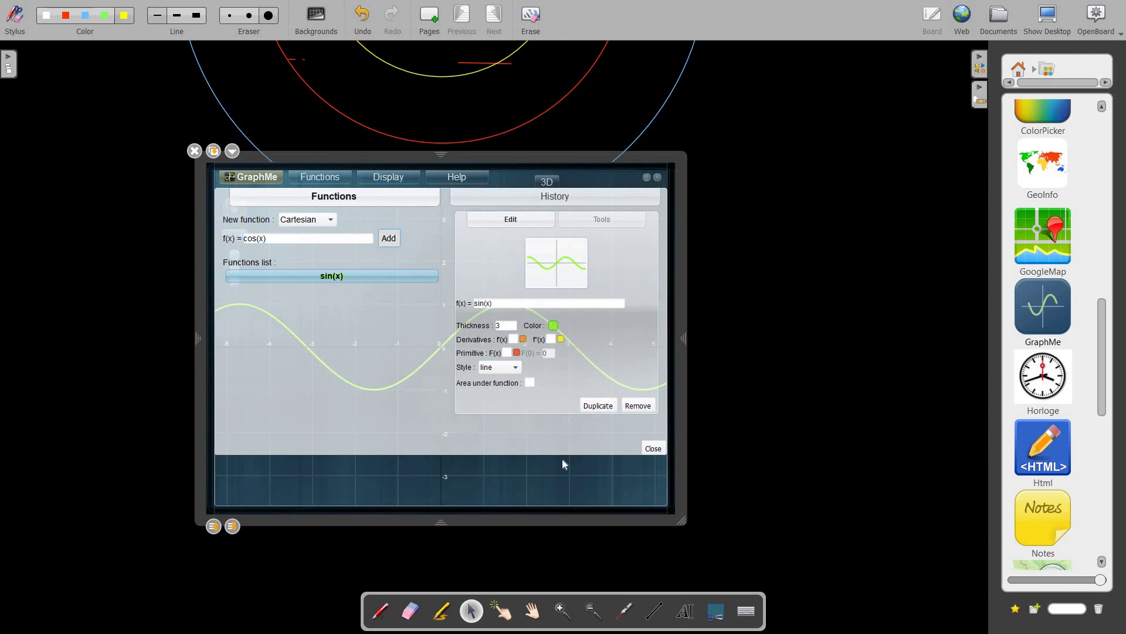
{"action": "left_click", "coordinate": [653, 449]}
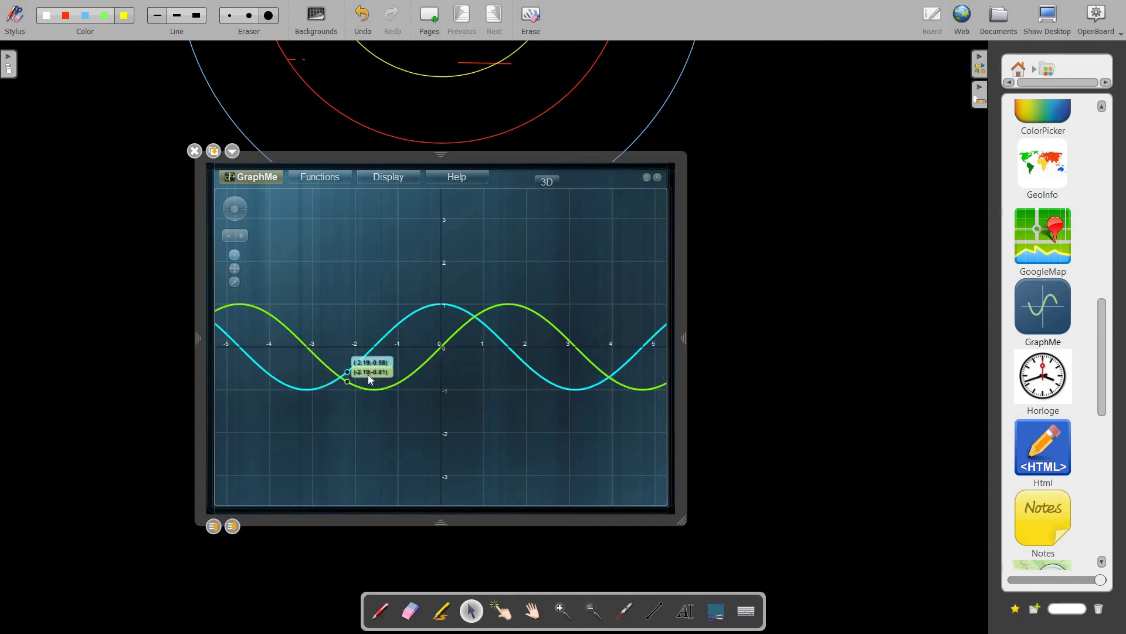
- Plot sin(x) as a surface in GraphMe's 3D mode, and remove the widget from the board
{"action": "left_click", "coordinate": [548, 183]}
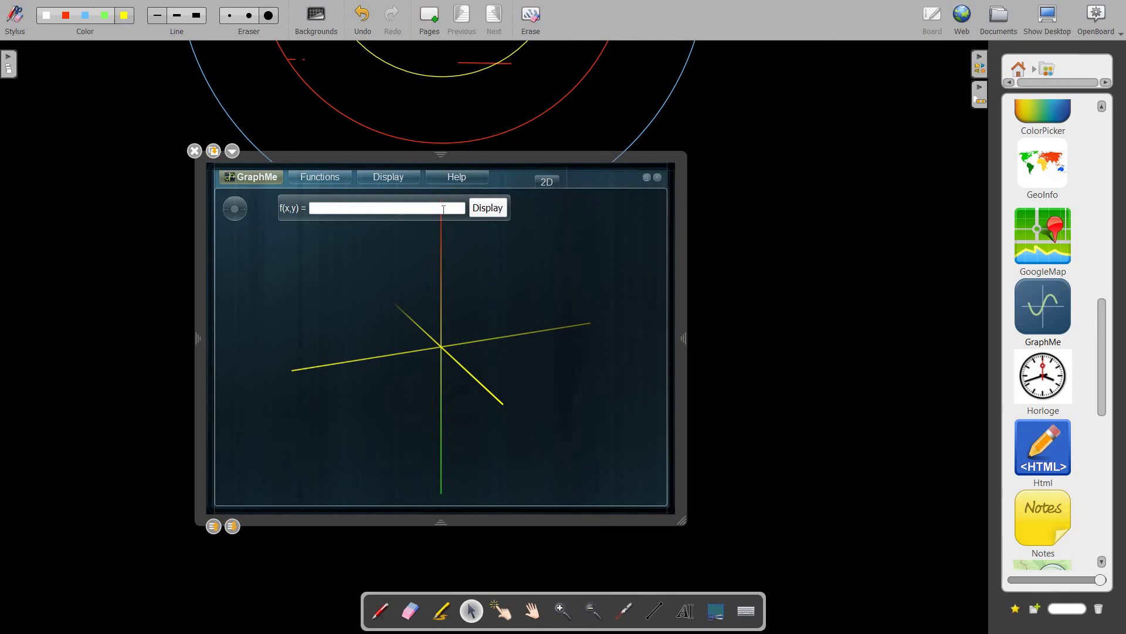
{"action": "left_click", "coordinate": [443, 209]}
{"action": "type", "text": "sin(x"}
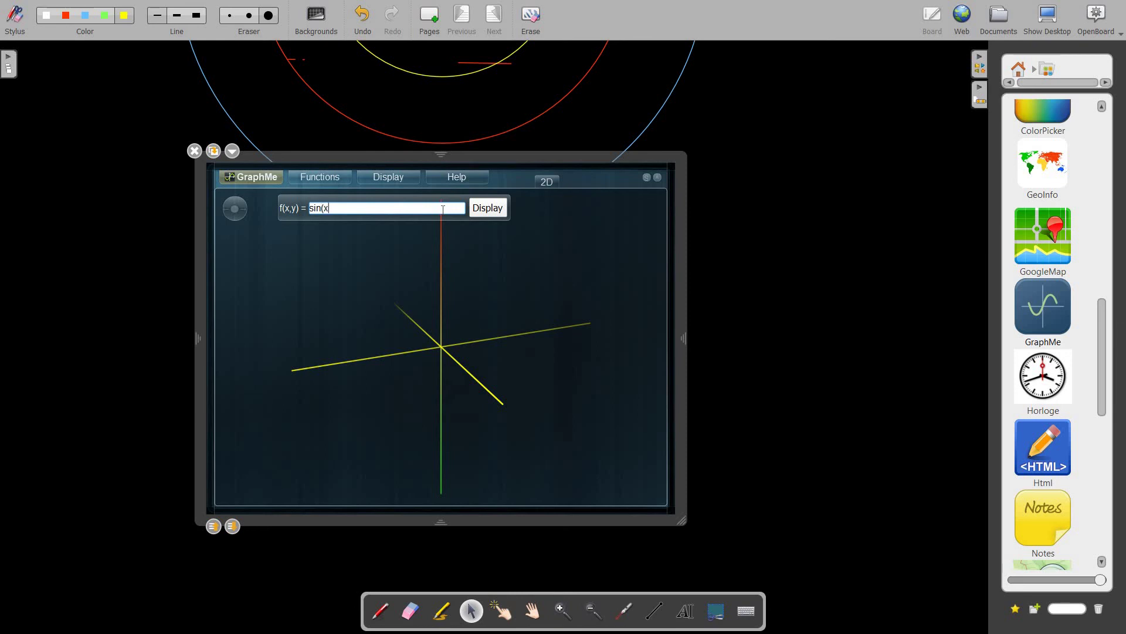
{"action": "left_click", "coordinate": [499, 208]}
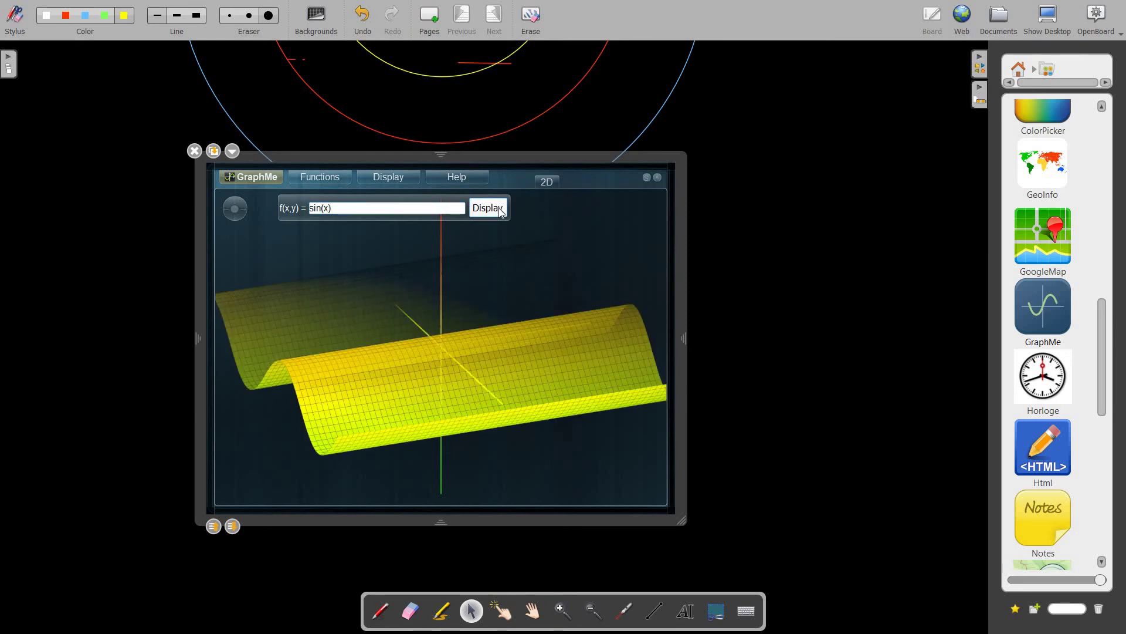
{"action": "left_click", "coordinate": [196, 153]}
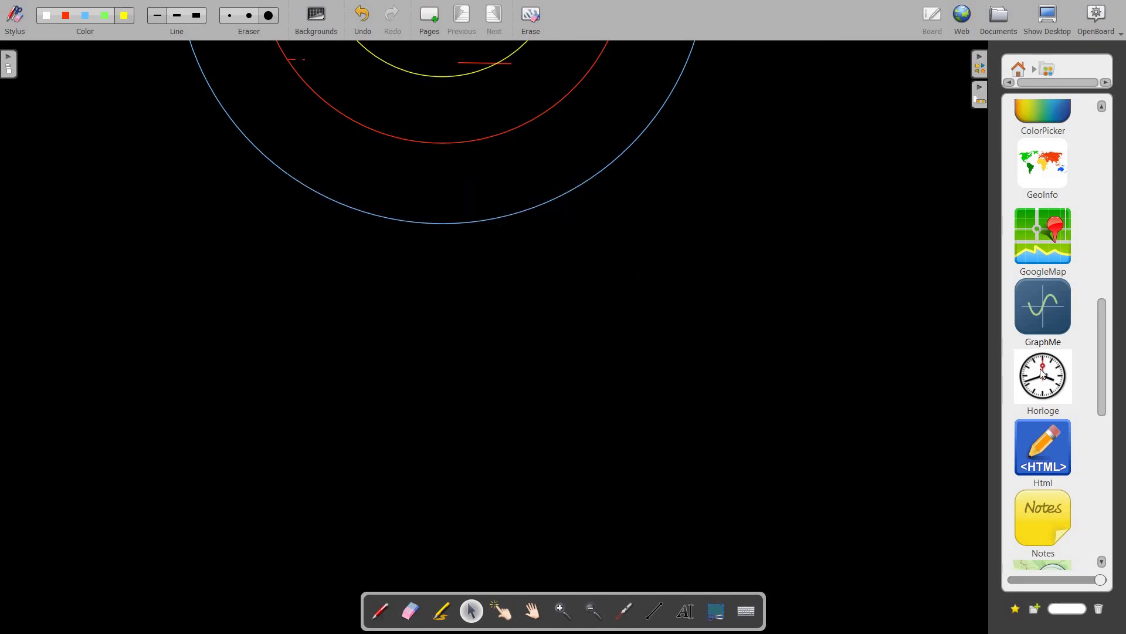
- Place the Horloge clock to the left of the blue circle and a Stopwatch in the empty area below the circles
{"action": "left_click_drag", "start_coordinate": [1047, 381], "coordinate": [128, 223]}
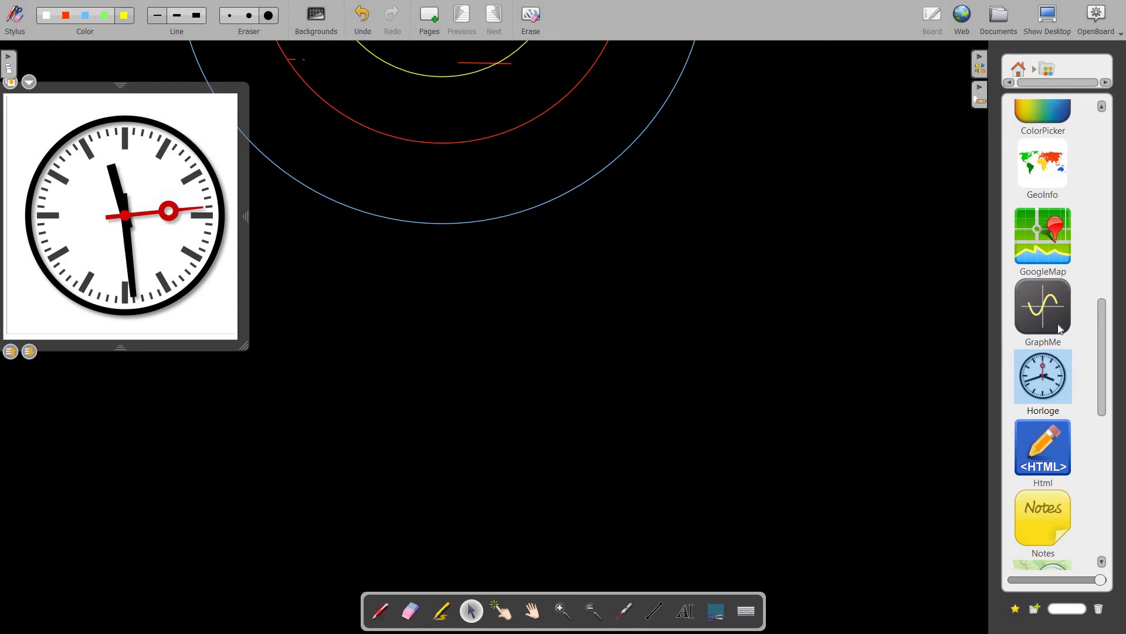
{"action": "left_click_drag", "start_coordinate": [1108, 331], "coordinate": [1111, 399]}
{"action": "scroll", "coordinate": [1111, 393], "scroll_direction": "down", "scroll_amount": 2}
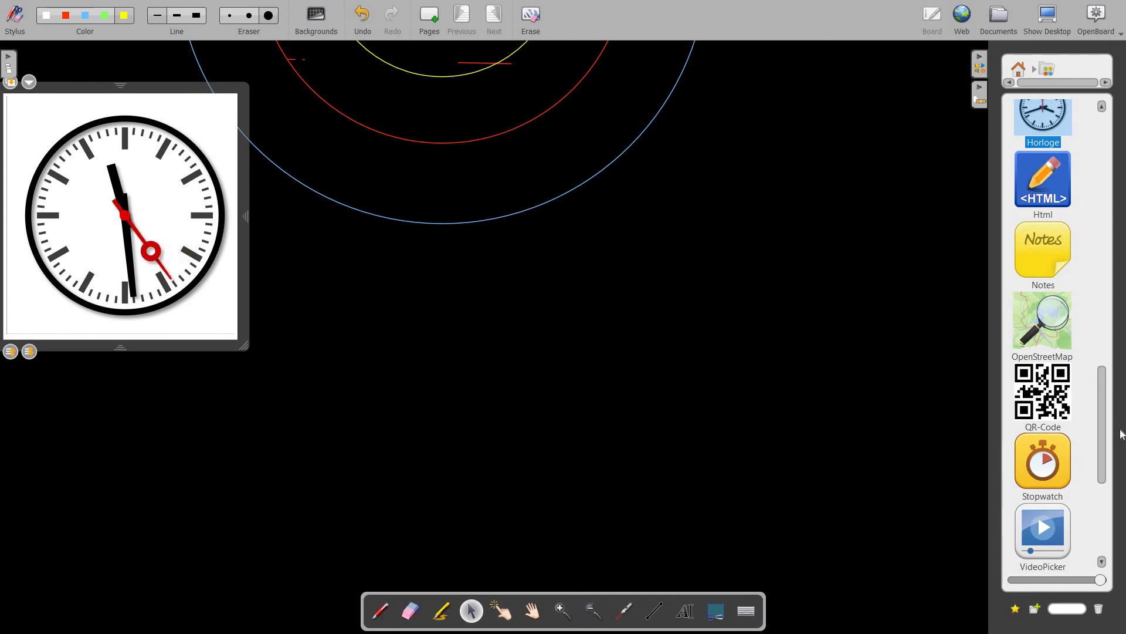
{"action": "left_click_drag", "start_coordinate": [1060, 477], "coordinate": [462, 325]}
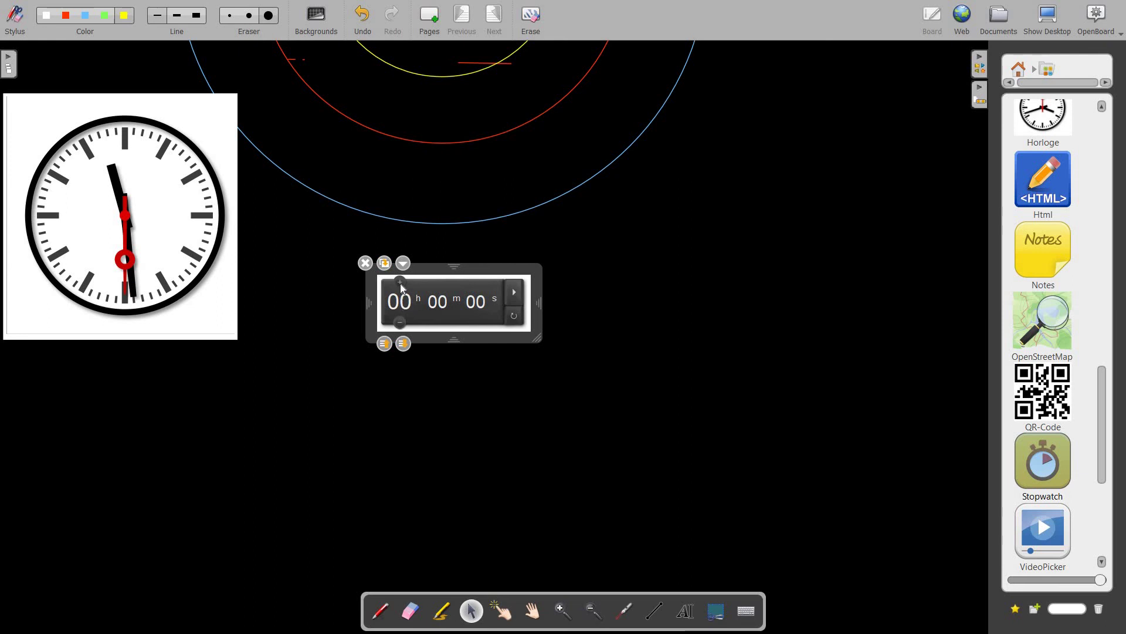
- Set the stopwatch to 2 hours and start its countdown
{"action": "left_click", "coordinate": [400, 282]}
{"action": "left_click", "coordinate": [400, 282]}
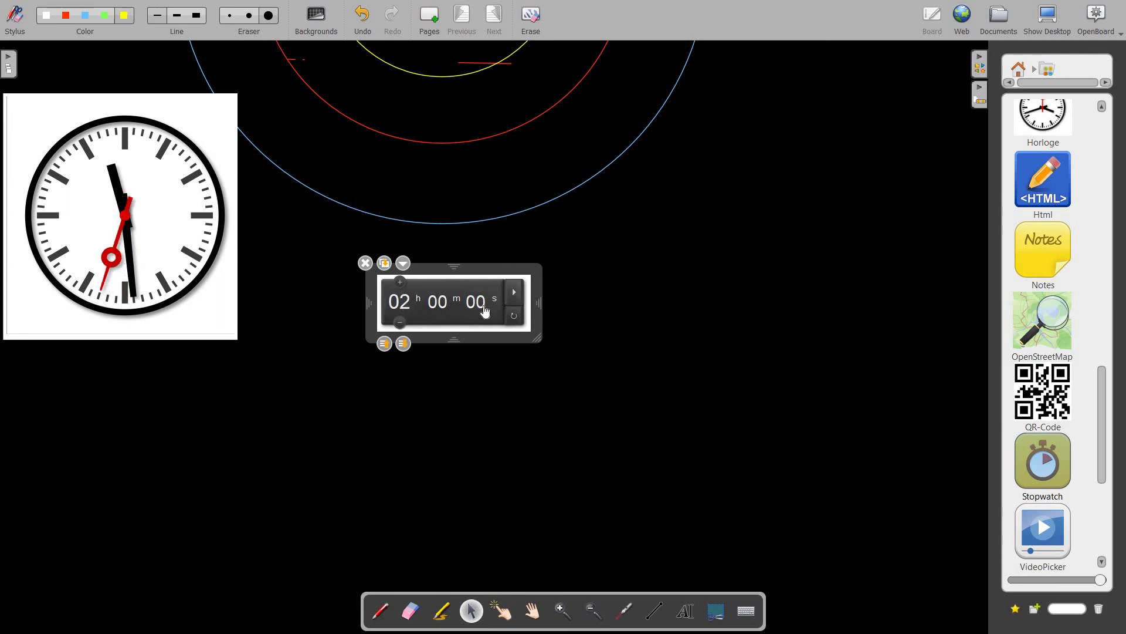
{"action": "left_click", "coordinate": [514, 296]}
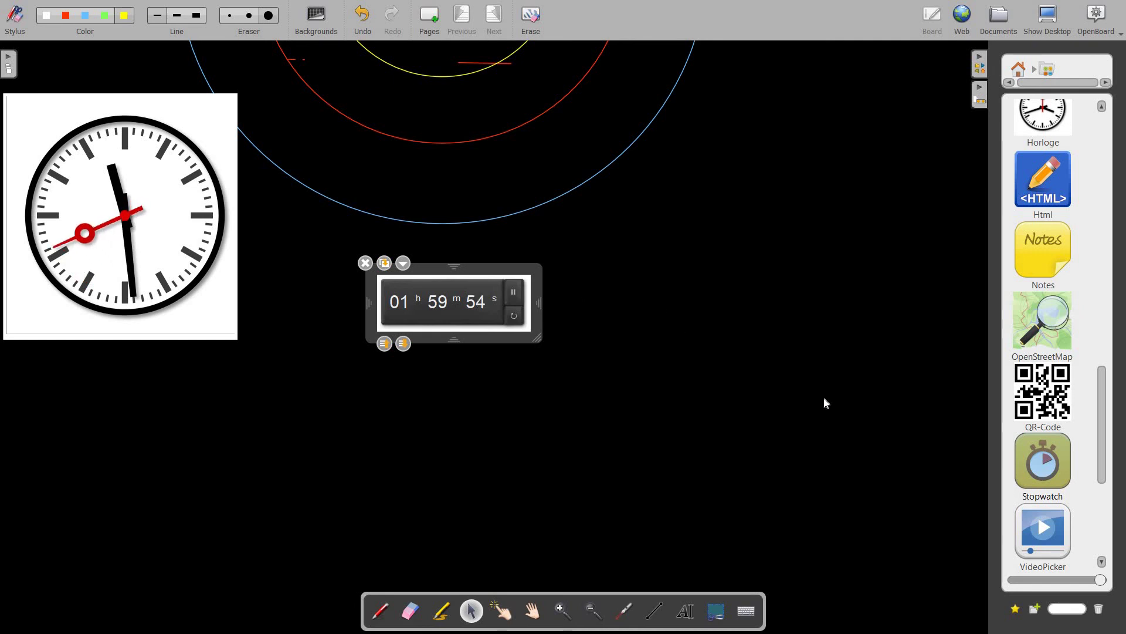
{"action": "left_click", "coordinate": [1043, 463]}
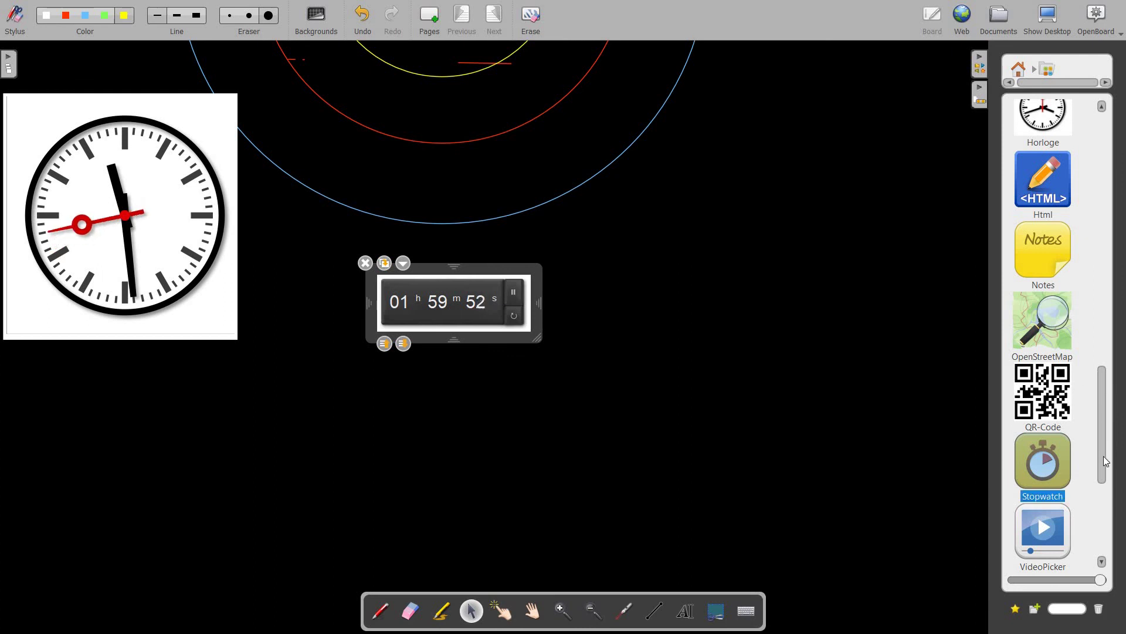
{"action": "scroll", "coordinate": [1104, 483], "scroll_direction": "down", "scroll_amount": 5}
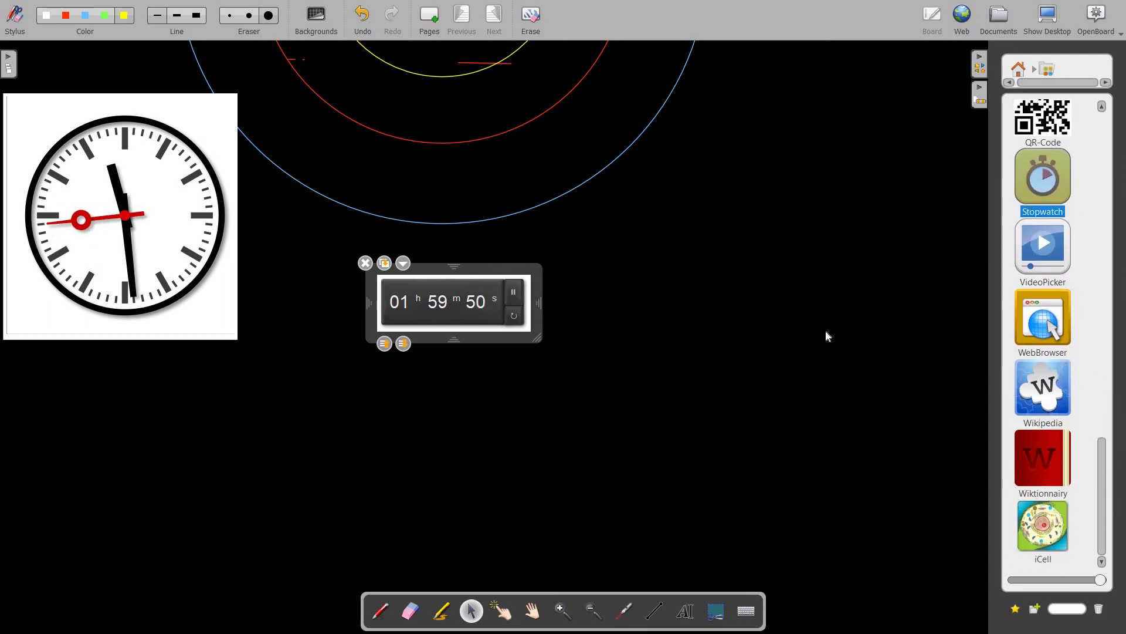